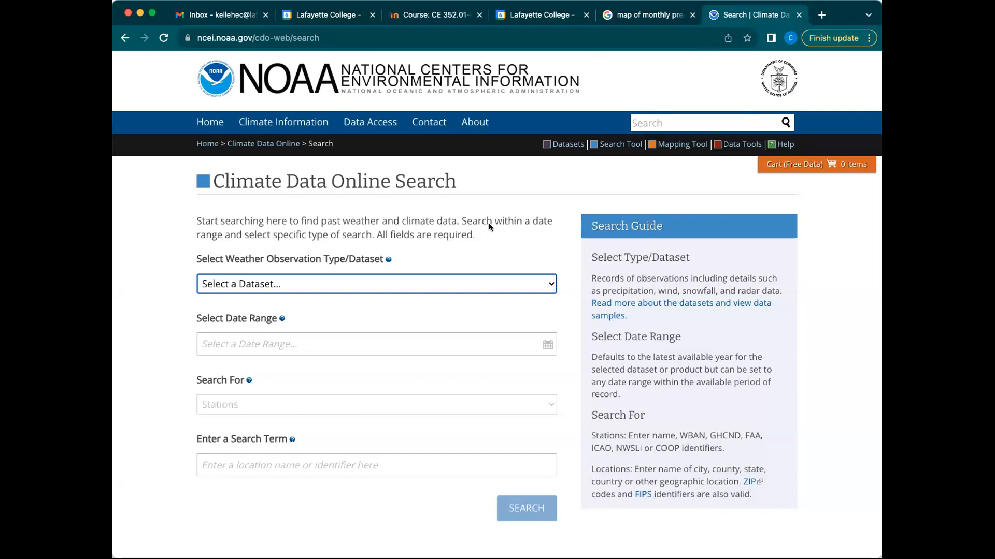
# Step: Pick Daily Summaries from the dataset list, which auto-fills 2023-01-01 to 2023-09-03
pyautogui.click(329, 280)
pyautogui.click(379, 264)
pyautogui.click(394, 282)
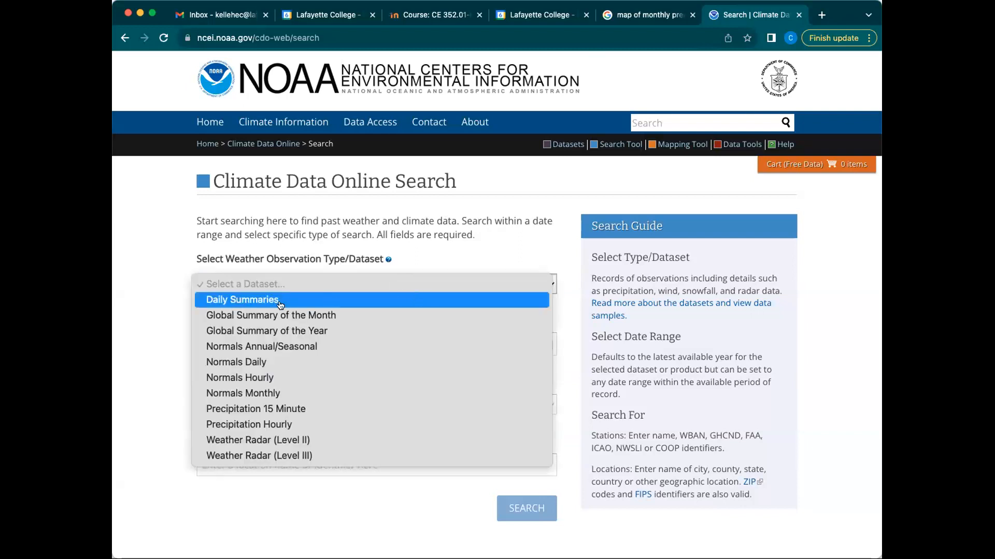
pyautogui.click(324, 222)
pyautogui.click(241, 37)
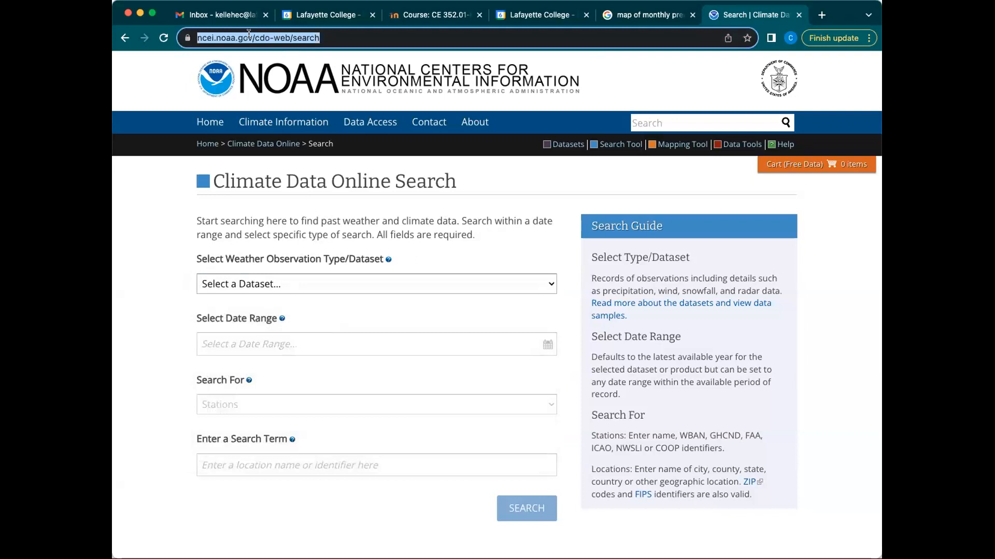
pyautogui.click(331, 37)
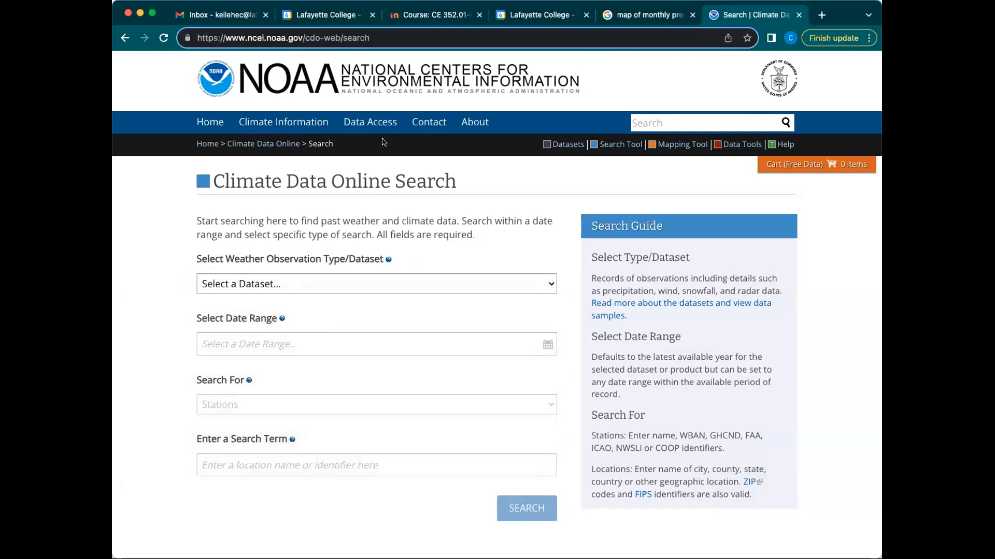
pyautogui.click(325, 282)
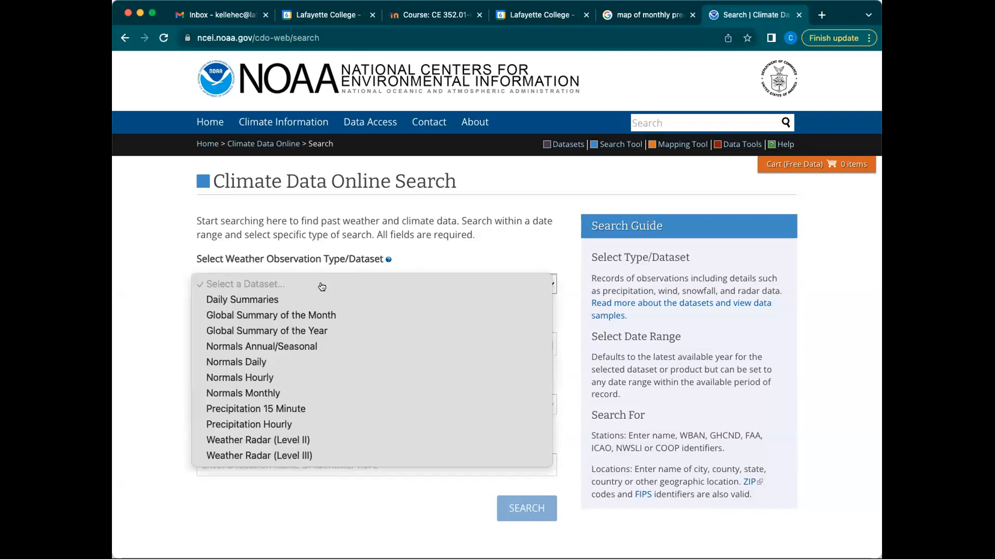
pyautogui.click(317, 299)
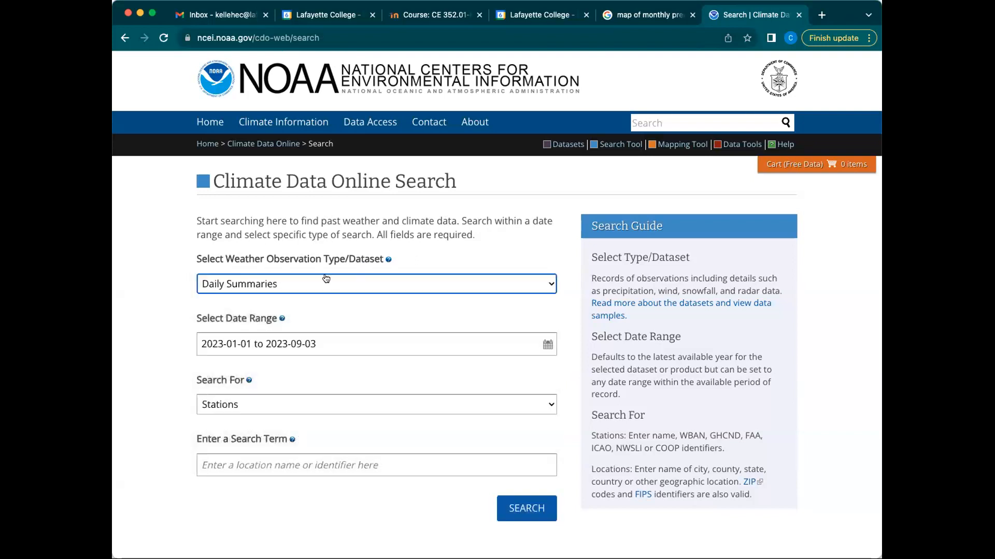
# Step: Set the search start date to January 1, 1970
pyautogui.click(340, 344)
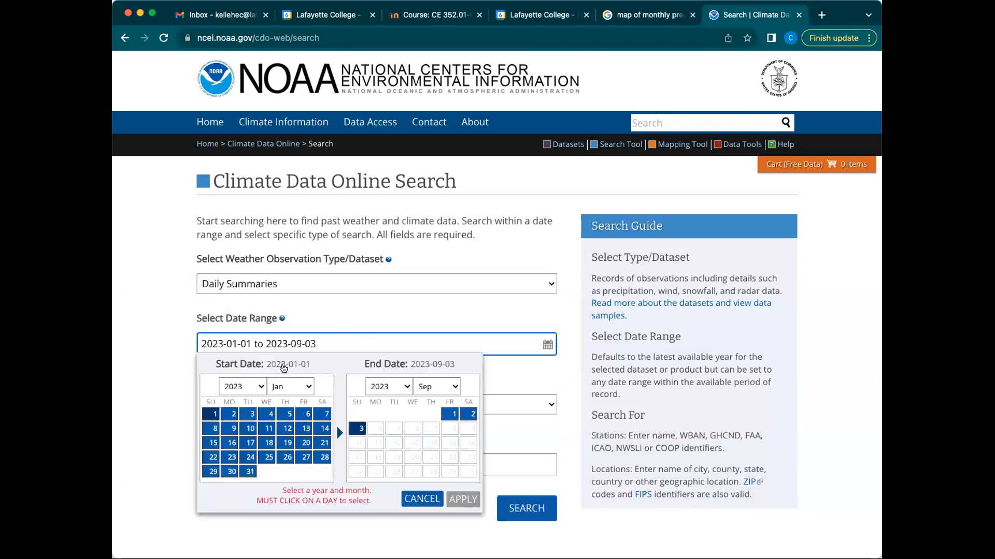
pyautogui.click(235, 388)
pyautogui.scroll(-15, 247, 453)
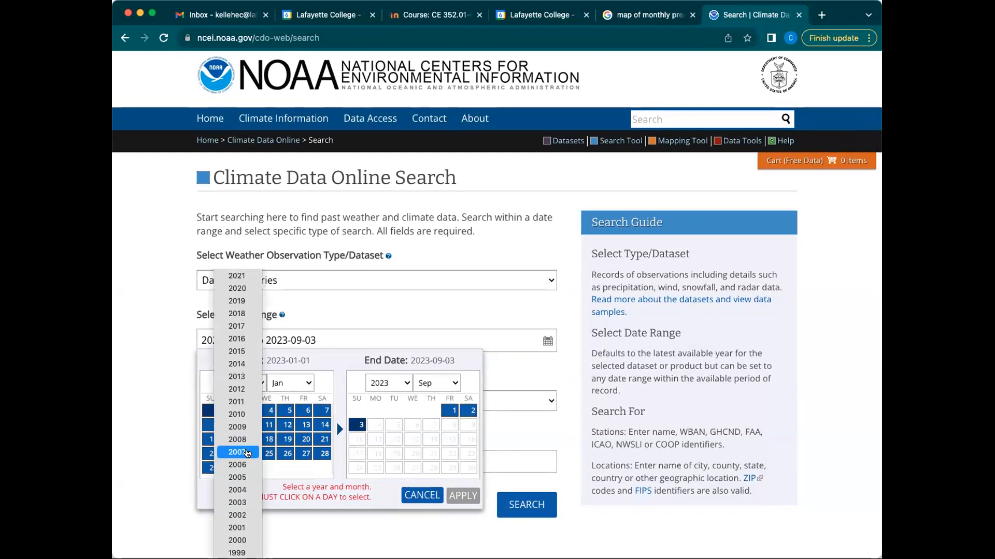
pyautogui.scroll(5, 247, 454)
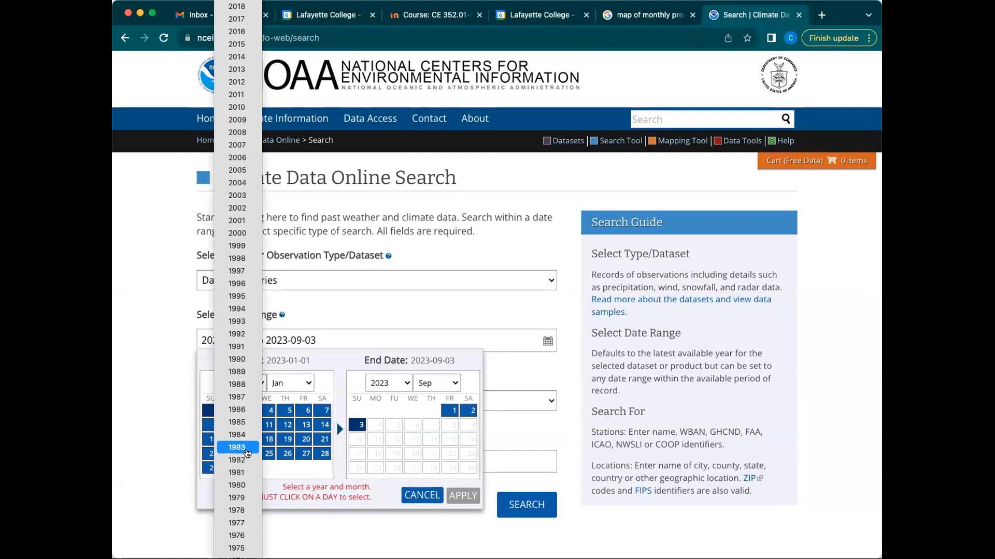
pyautogui.scroll(-3, 247, 454)
pyautogui.click(247, 454)
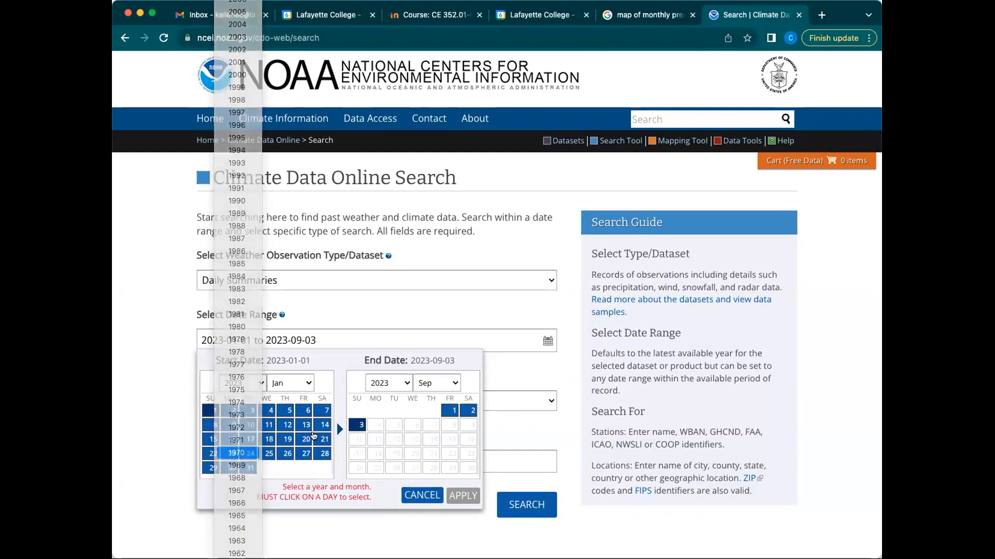
pyautogui.click(286, 410)
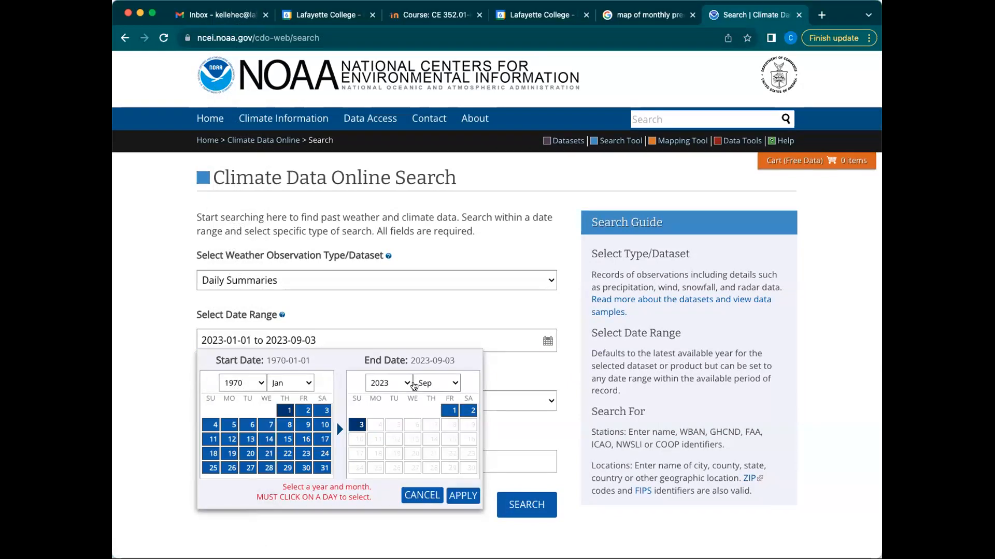
# Step: Set the end date to December 31, 2022 and apply the range
pyautogui.click(387, 383)
pyautogui.click(383, 396)
pyautogui.click(437, 383)
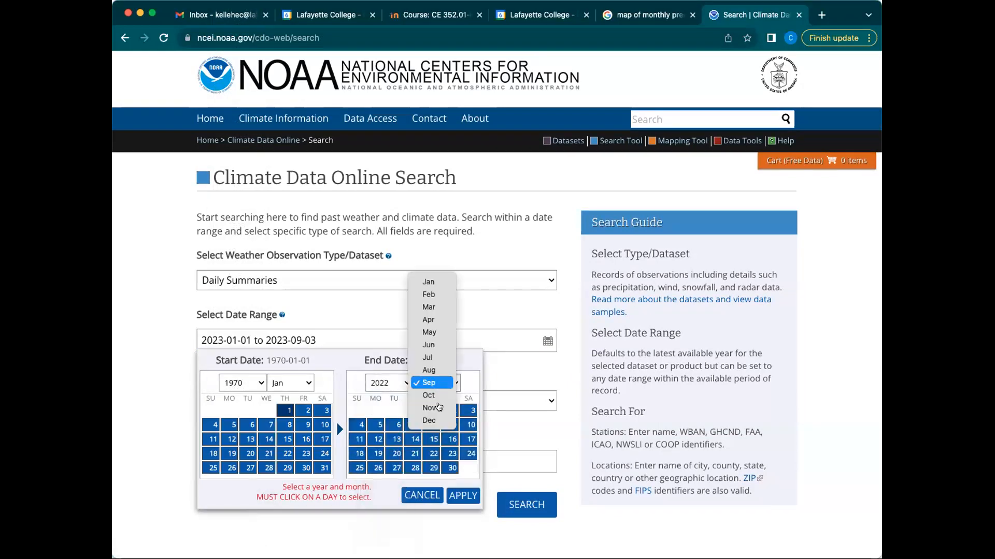
pyautogui.click(437, 420)
pyautogui.click(469, 468)
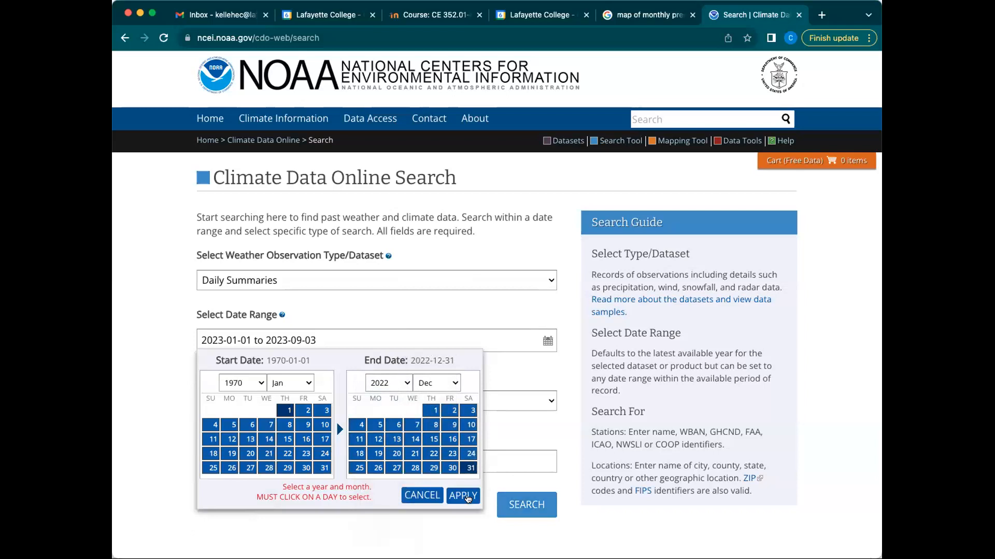
pyautogui.click(464, 496)
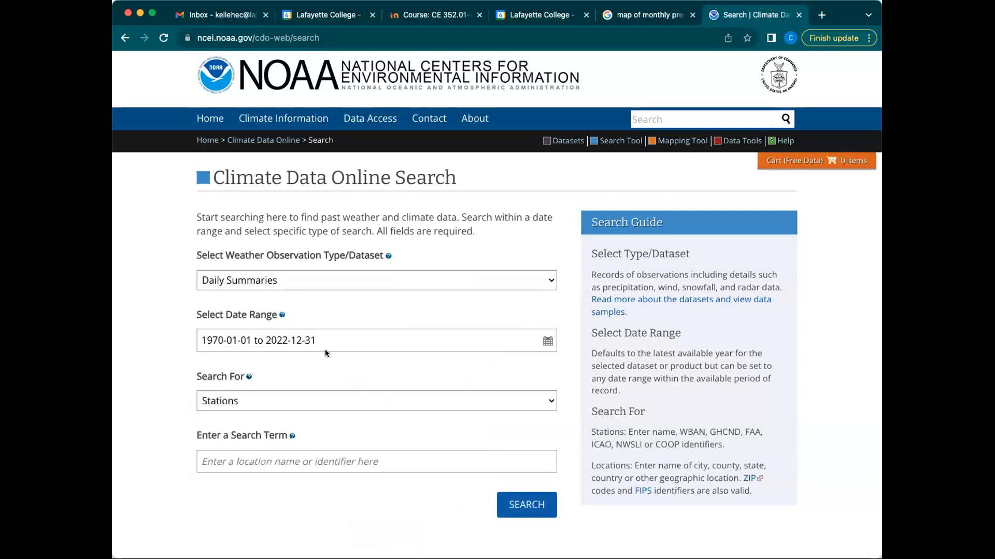
# Step: Keep Stations as the search type and search for 'Allentown'
pyautogui.scroll(-2, 242, 346)
pyautogui.click(284, 337)
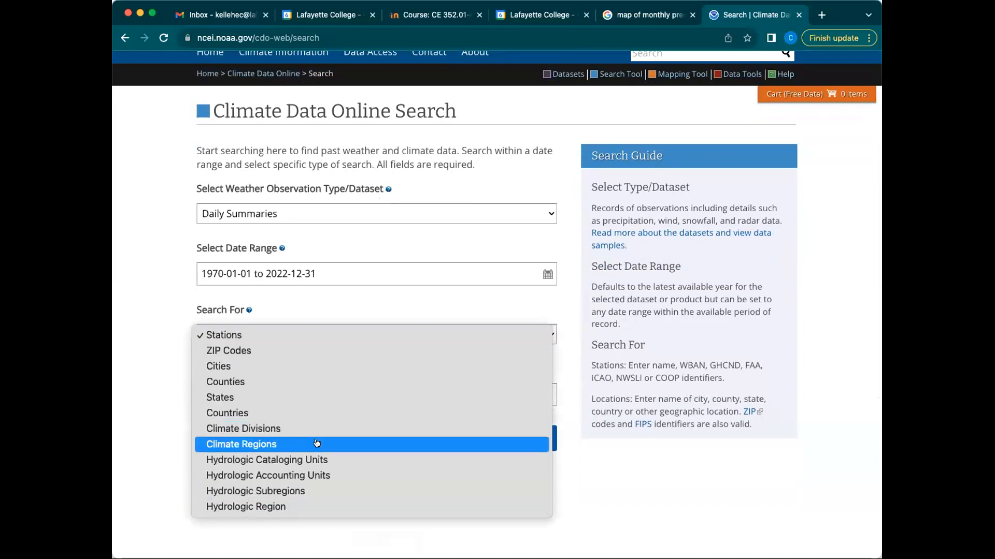
pyautogui.click(301, 297)
pyautogui.click(374, 398)
pyautogui.scroll(-1, 374, 398)
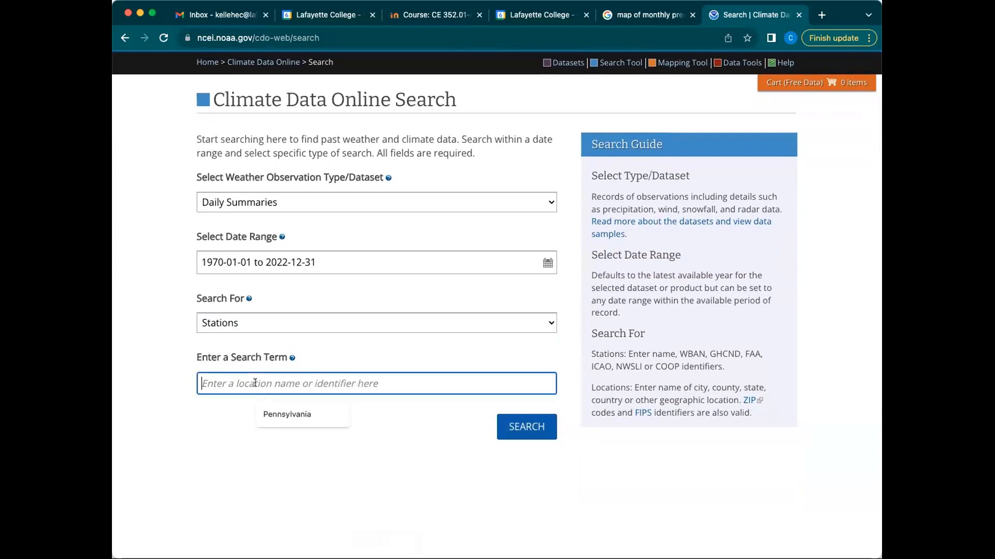
pyautogui.click(273, 380)
pyautogui.write('Allentown')
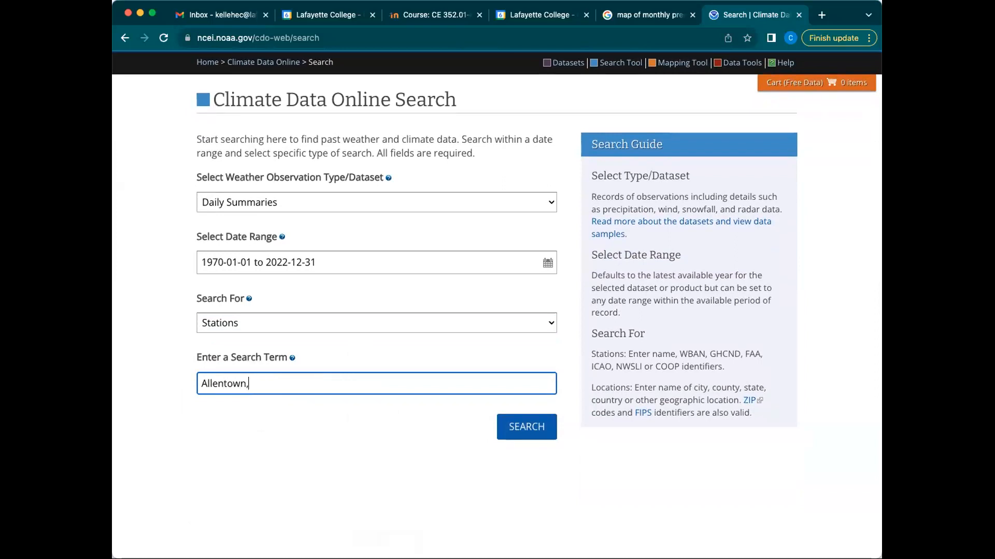
pyautogui.click(527, 432)
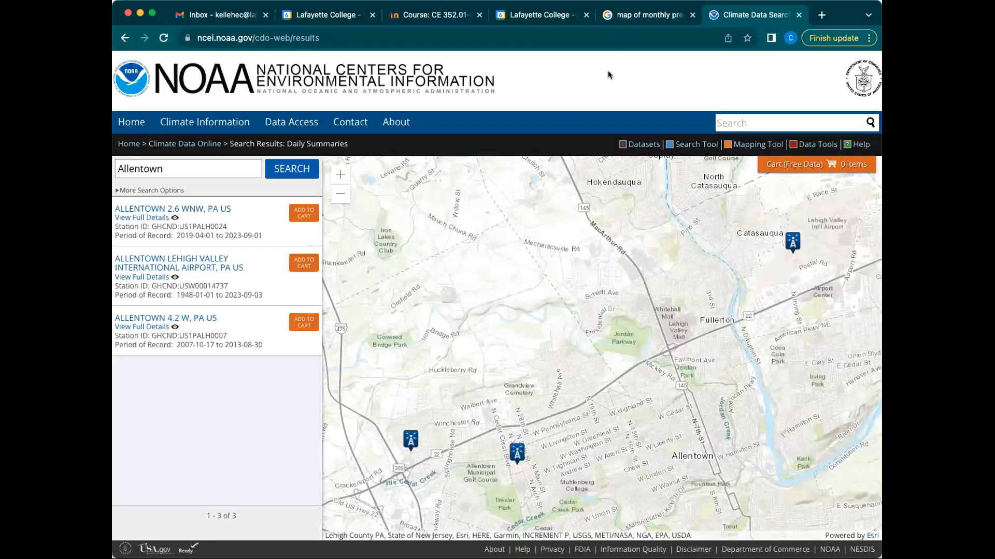
# Step: Zoom and pan the results map to frame the three Allentown station markers
pyautogui.scroll(-2, 505, 233)
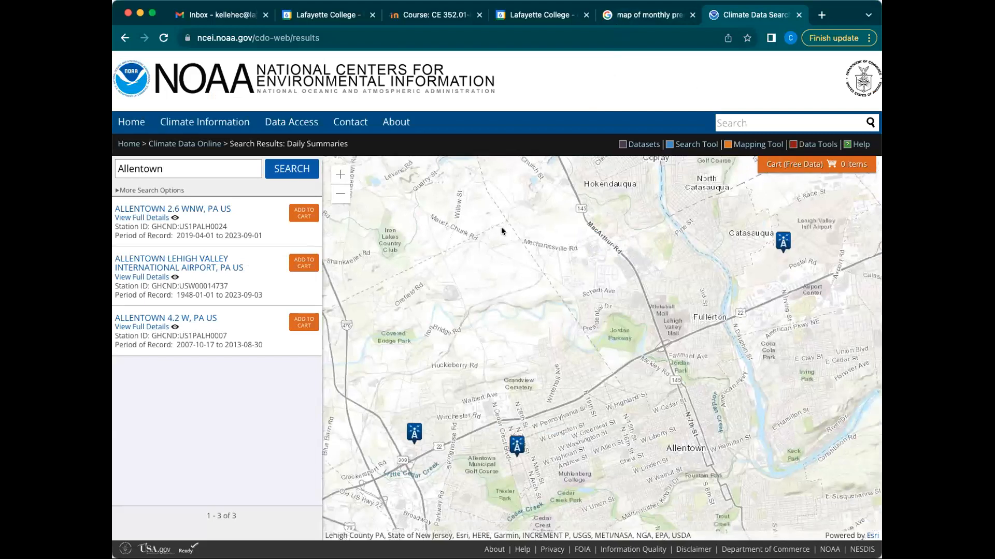
pyautogui.click(340, 197)
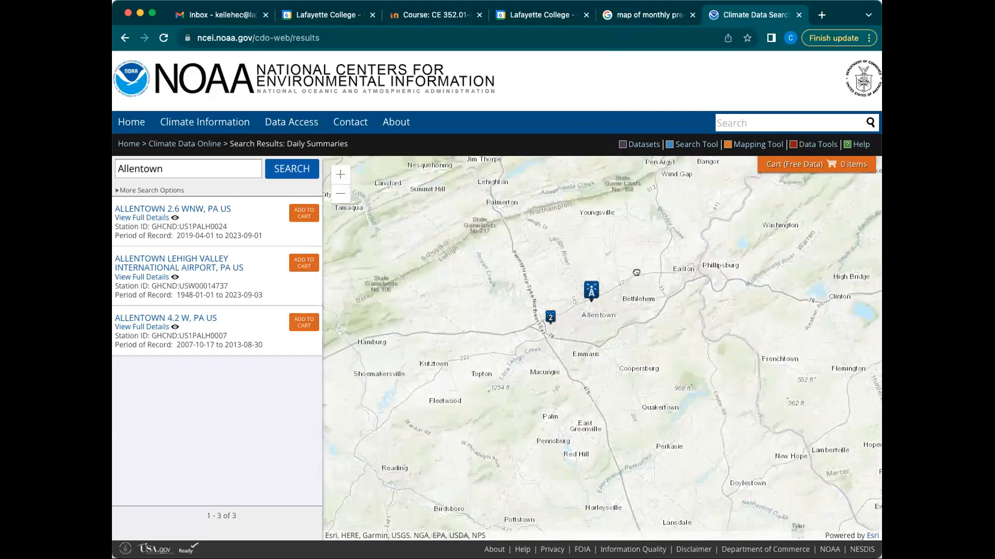
pyautogui.moveTo(511, 255); pyautogui.dragTo(506, 278)
pyautogui.doubleClick(551, 315)
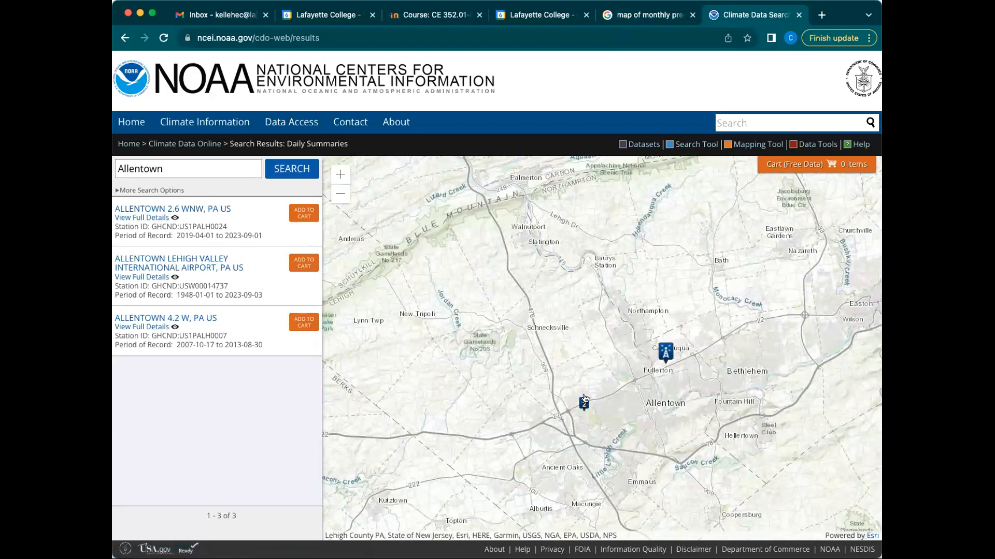
pyautogui.moveTo(615, 372); pyautogui.dragTo(622, 357)
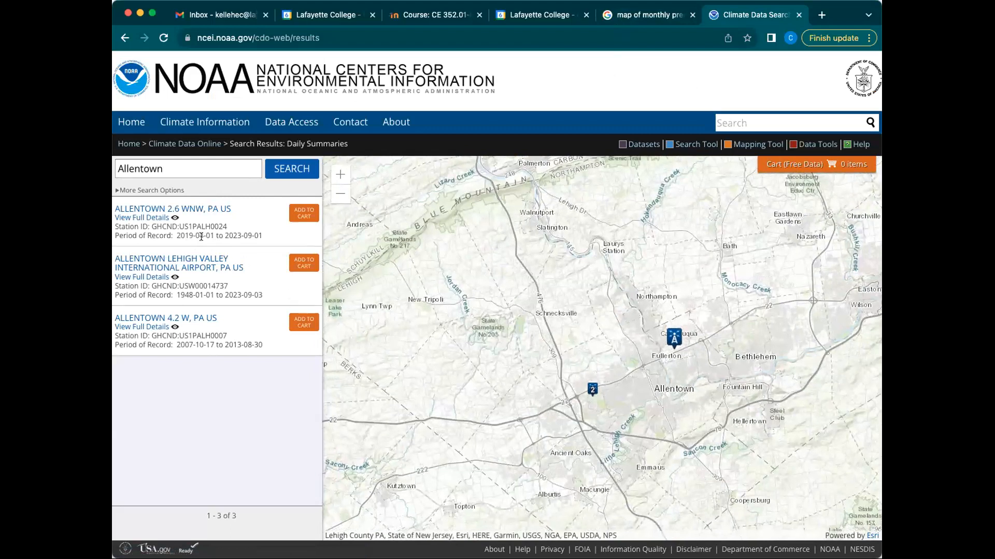
pyautogui.tripleClick(234, 210)
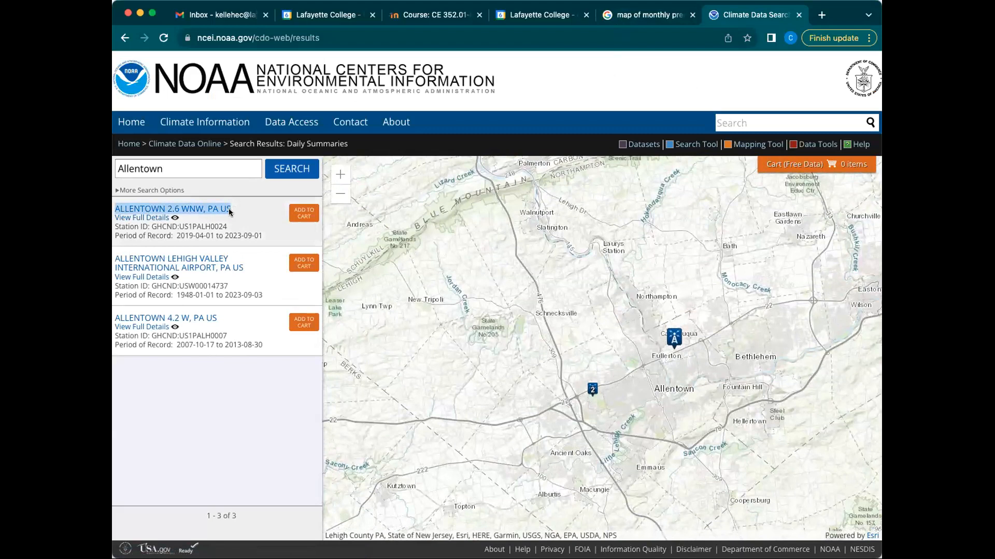
# Step: Open ALLENTOWN 2.6 WNW's details and review its coordinates, 118 m elevation and record dates
pyautogui.click(146, 218)
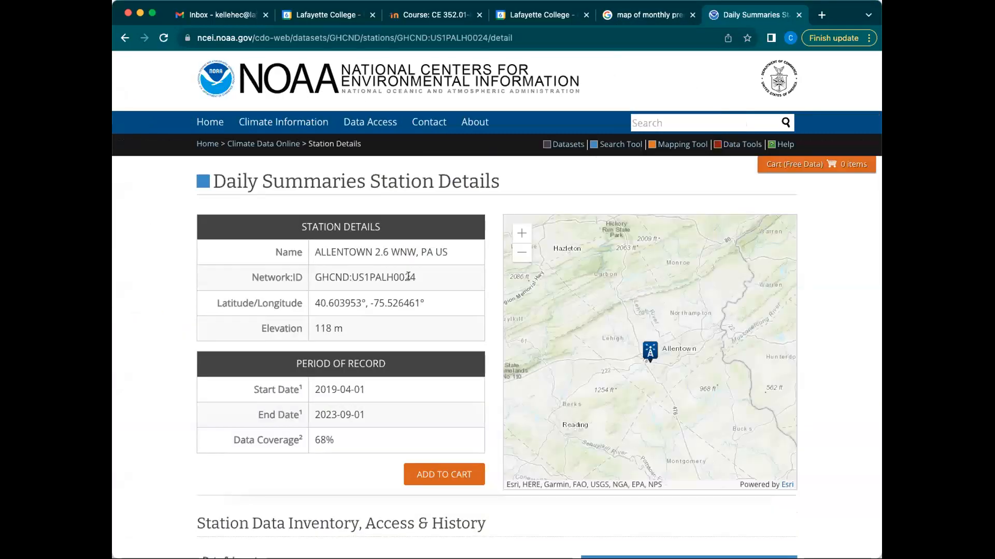
pyautogui.moveTo(312, 299); pyautogui.dragTo(434, 301)
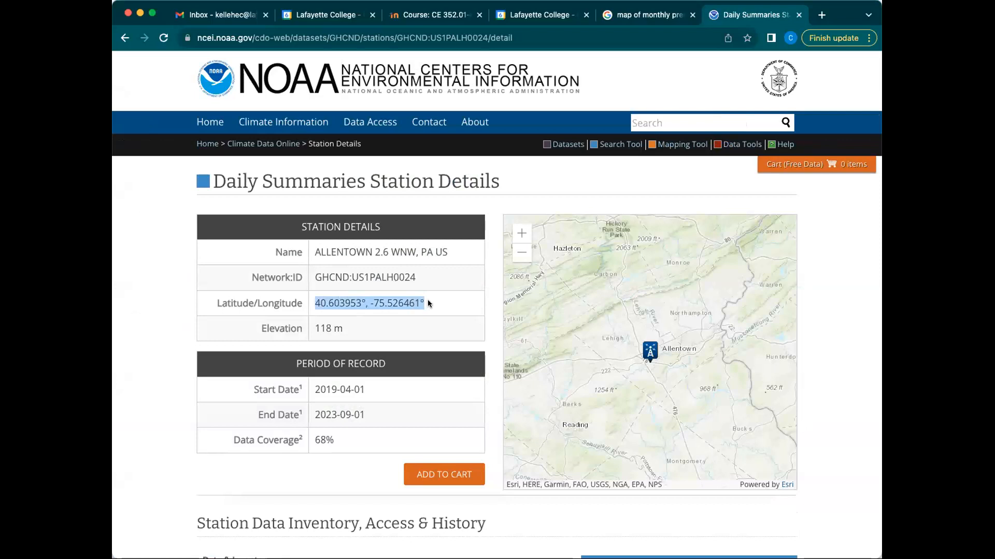
pyautogui.moveTo(314, 327); pyautogui.dragTo(347, 328)
pyautogui.click(373, 335)
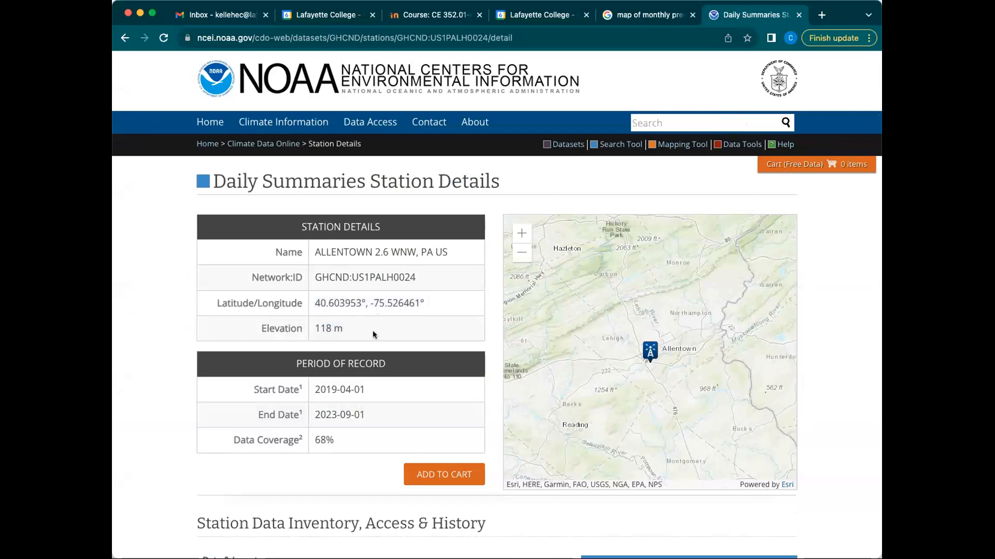
pyautogui.moveTo(313, 389); pyautogui.dragTo(309, 438)
pyautogui.click(378, 415)
pyautogui.scroll(-2, 321, 414)
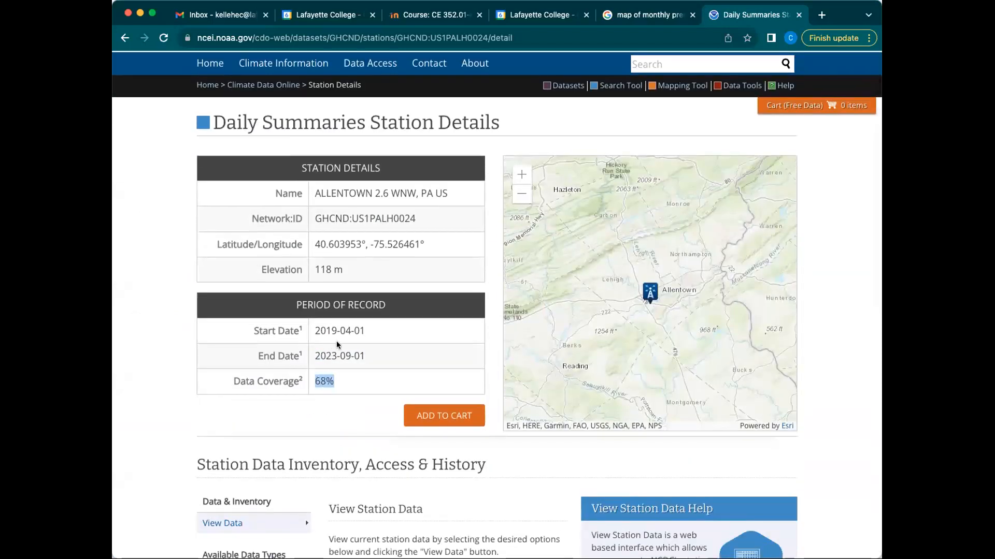
pyautogui.scroll(-2, 350, 364)
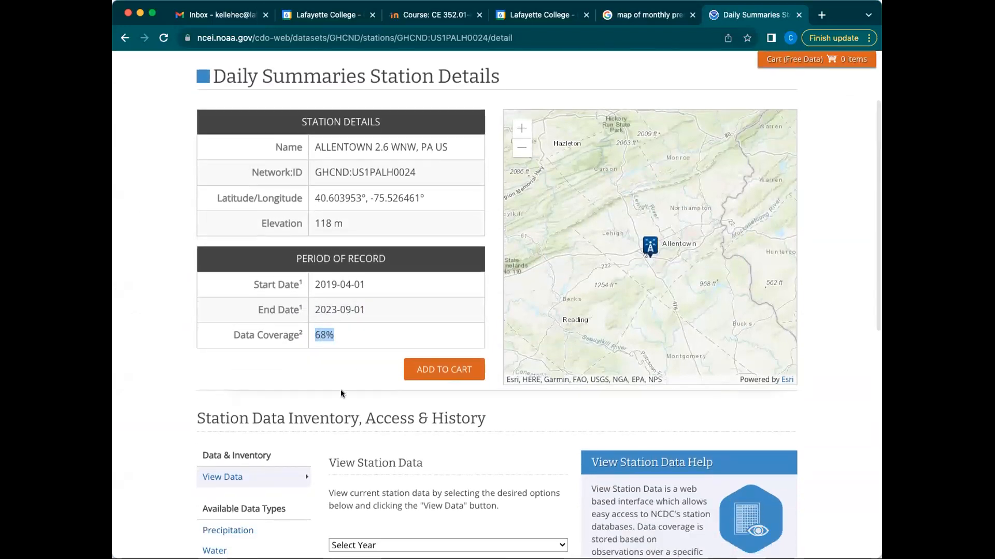
pyautogui.scroll(4, 346, 422)
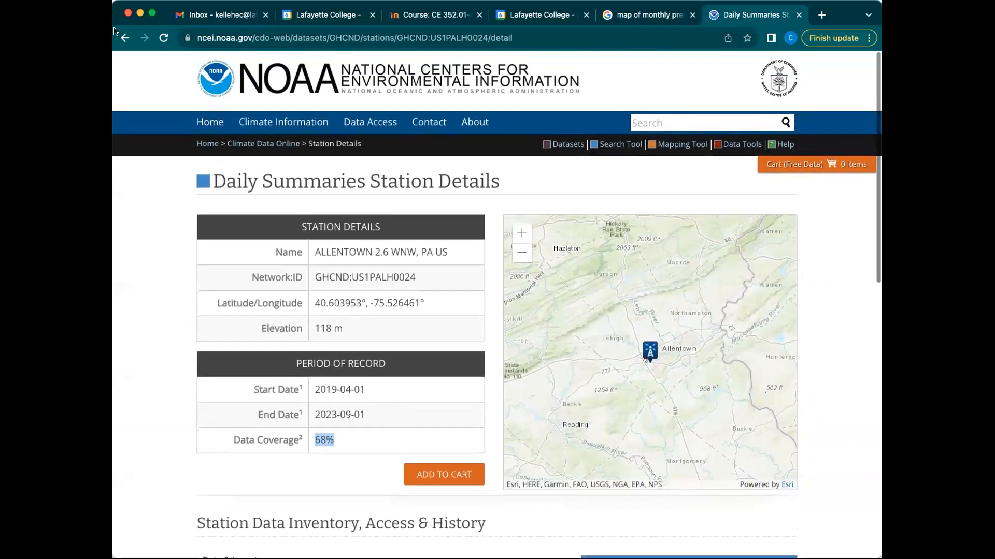
# Step: Return to the Allentown results and compare the stations' periods of record
pyautogui.click(124, 38)
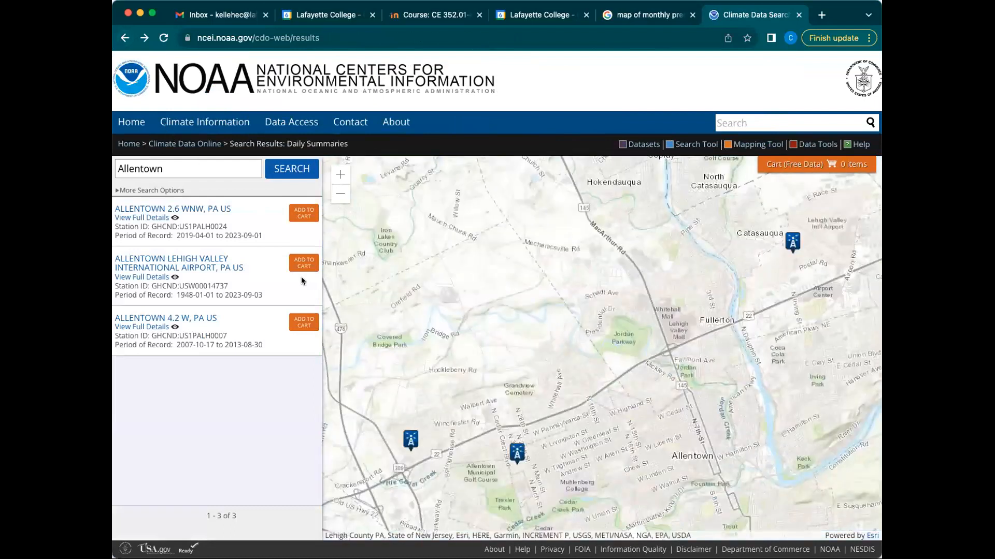
pyautogui.moveTo(175, 235); pyautogui.dragTo(262, 236)
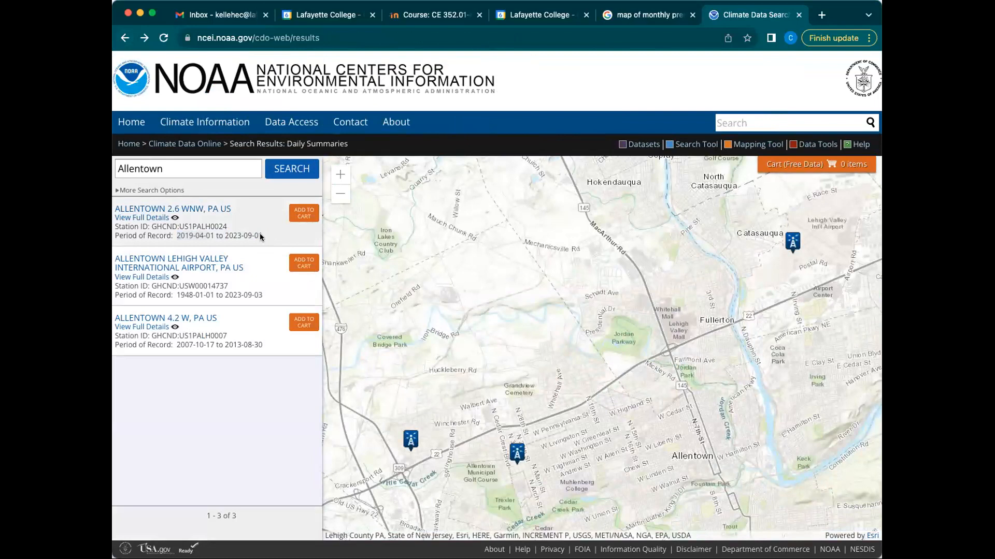
pyautogui.moveTo(177, 344); pyautogui.dragTo(263, 345)
pyautogui.click(262, 343)
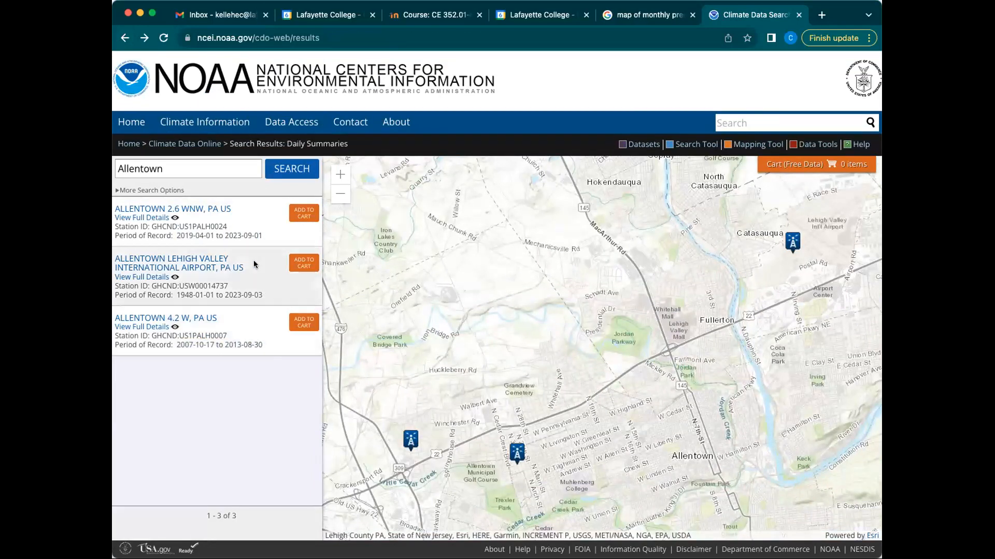
# Step: Add Lehigh Valley International Airport to the cart and view all cart items
pyautogui.click(301, 264)
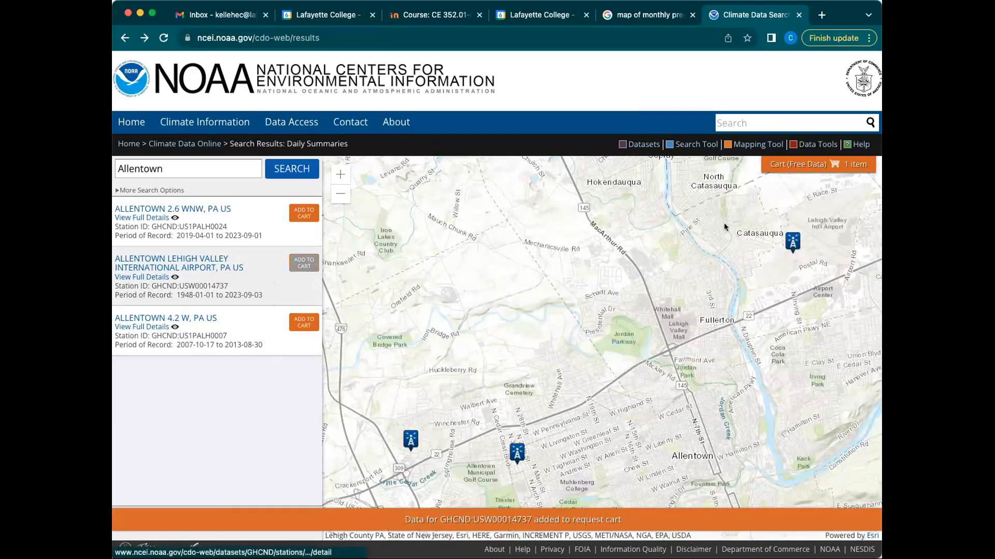
pyautogui.moveTo(819, 165)
pyautogui.click(746, 234)
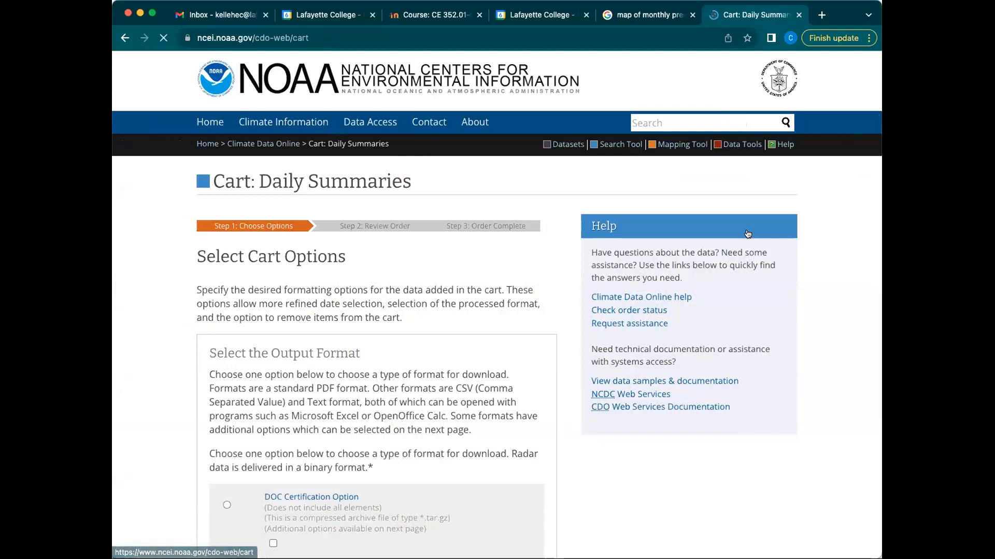
# Step: Choose Custom GHCN-Daily CSV output for the airport station's 1970–2022 data
pyautogui.scroll(-3, 421, 353)
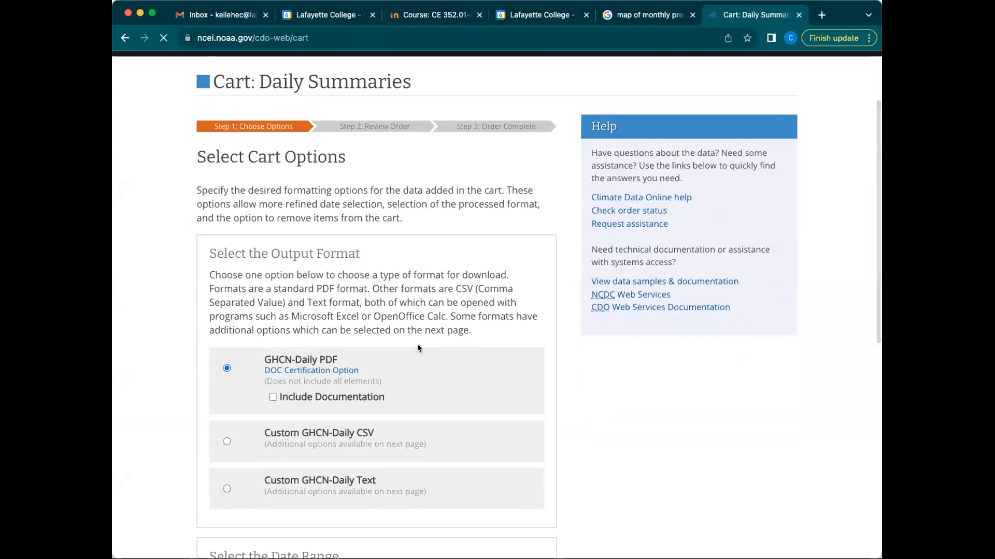
pyautogui.scroll(-1, 418, 344)
pyautogui.scroll(1, 417, 346)
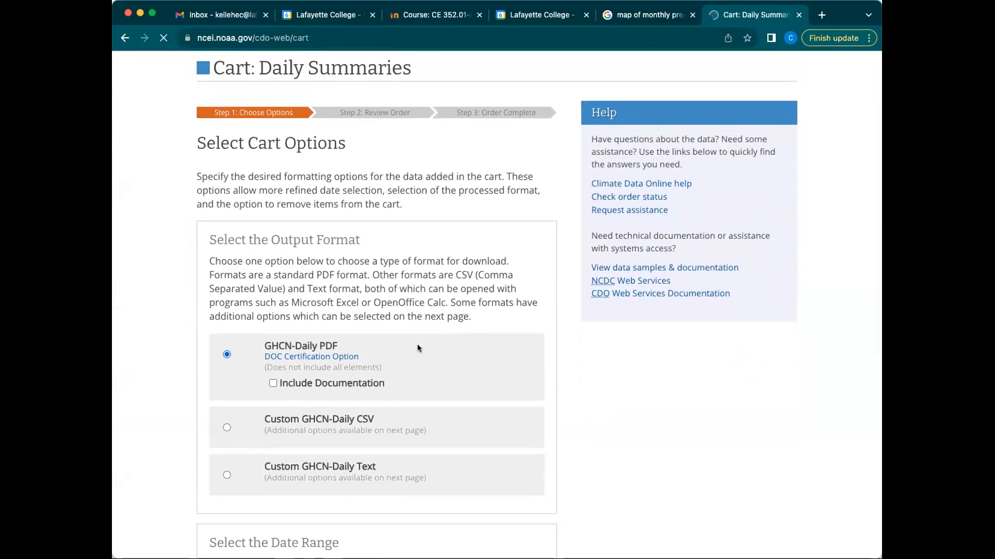
pyautogui.scroll(-3, 417, 344)
pyautogui.scroll(-1, 509, 281)
pyautogui.scroll(1, 509, 281)
pyautogui.scroll(2, 474, 306)
pyautogui.scroll(-1, 477, 298)
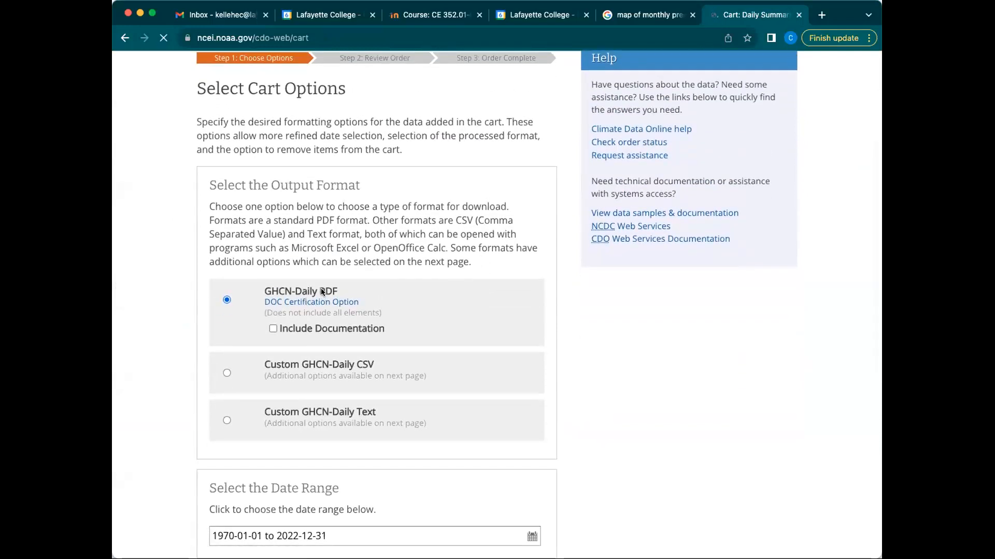
pyautogui.scroll(1, 223, 379)
pyautogui.click(223, 373)
pyautogui.scroll(-7, 423, 340)
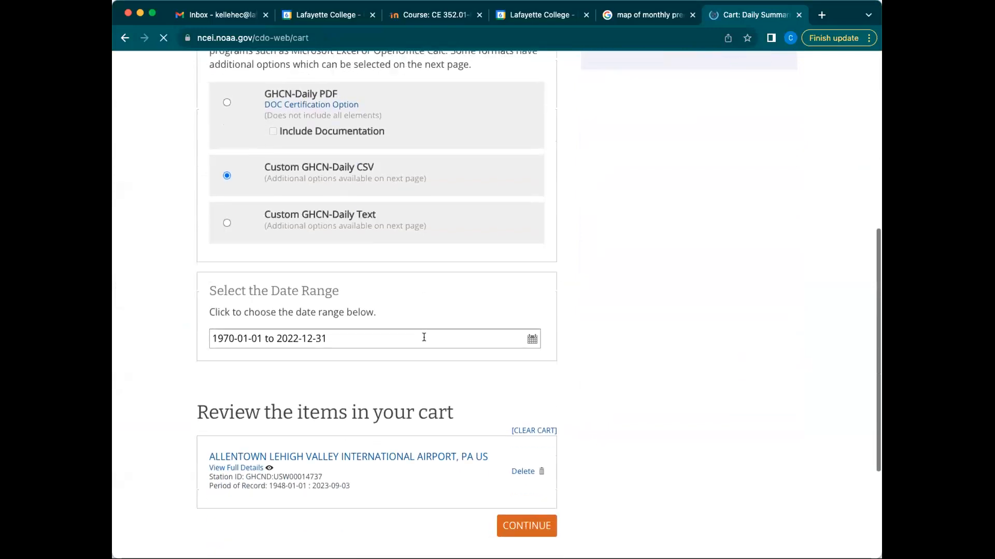
pyautogui.scroll(3, 423, 340)
pyautogui.scroll(2, 422, 341)
pyautogui.scroll(-3, 576, 495)
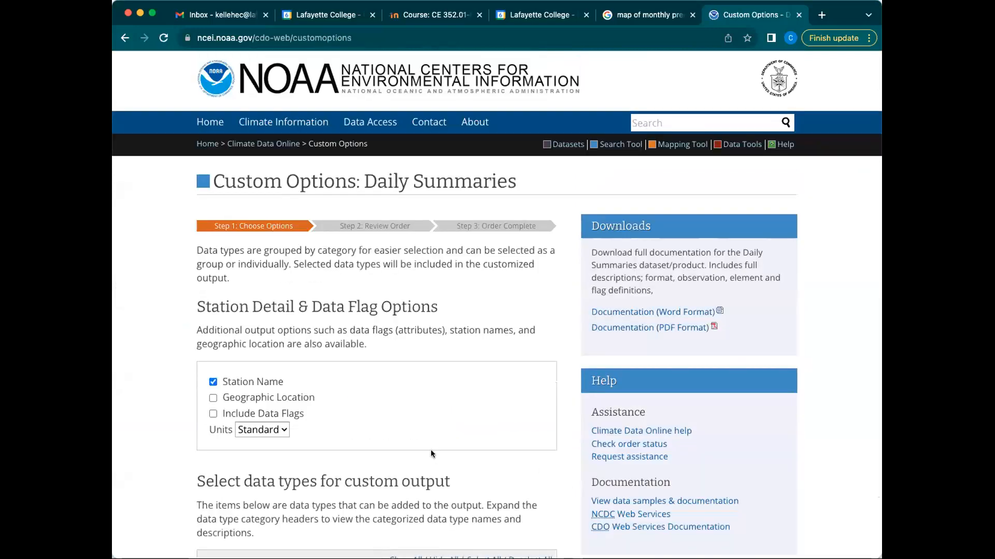
# Step: Include data flags in the output and keep Standard units
pyautogui.scroll(-3, 415, 429)
pyautogui.scroll(-2, 229, 338)
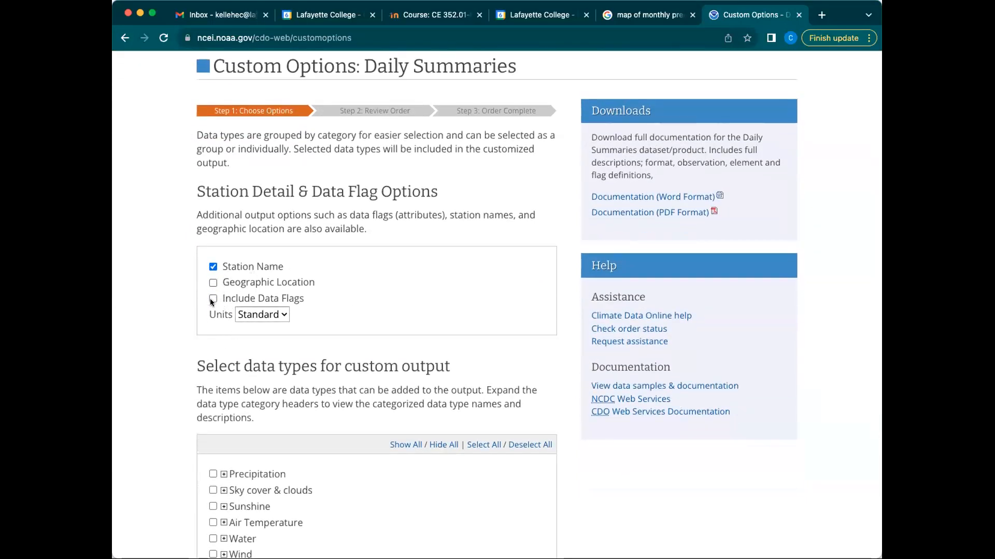
pyautogui.click(214, 298)
pyautogui.click(269, 311)
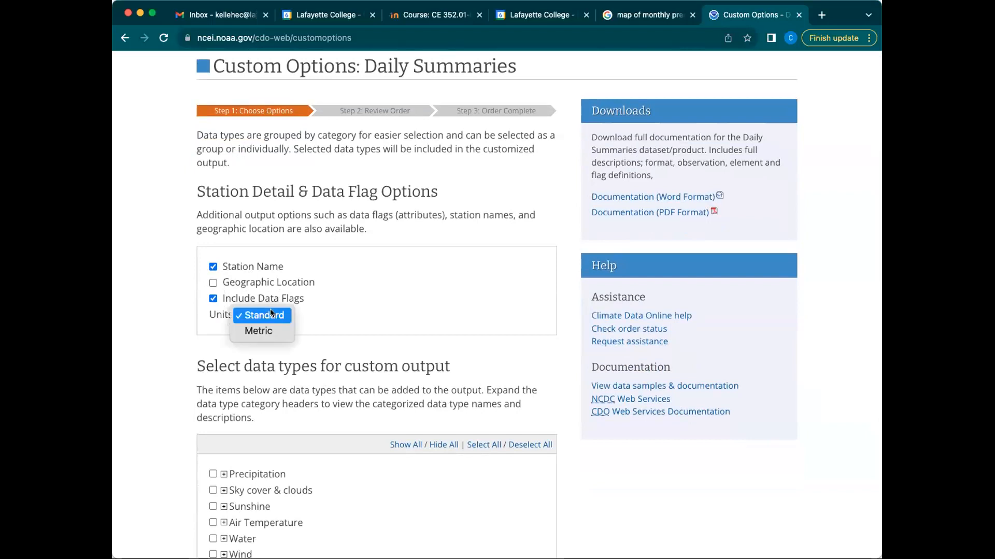
pyautogui.click(269, 310)
pyautogui.click(275, 315)
pyautogui.click(359, 333)
pyautogui.scroll(-2, 358, 332)
pyautogui.scroll(-2, 271, 257)
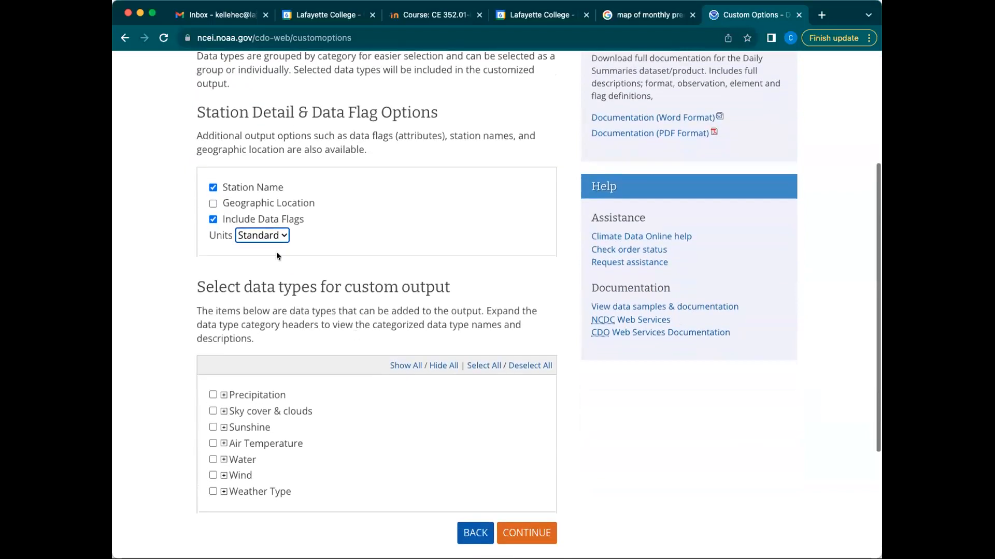
pyautogui.click(265, 237)
pyautogui.click(264, 237)
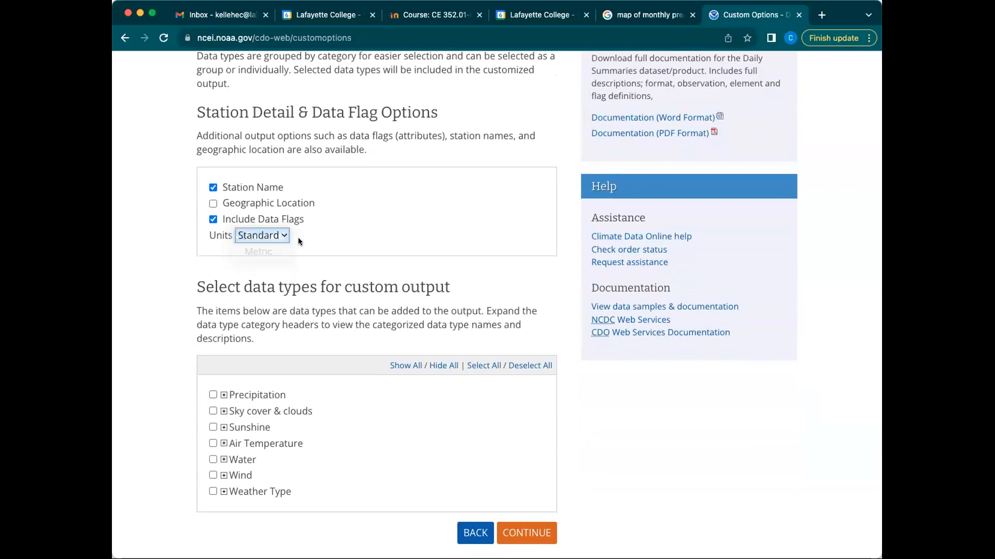
pyautogui.scroll(-1, 255, 218)
pyautogui.click(255, 218)
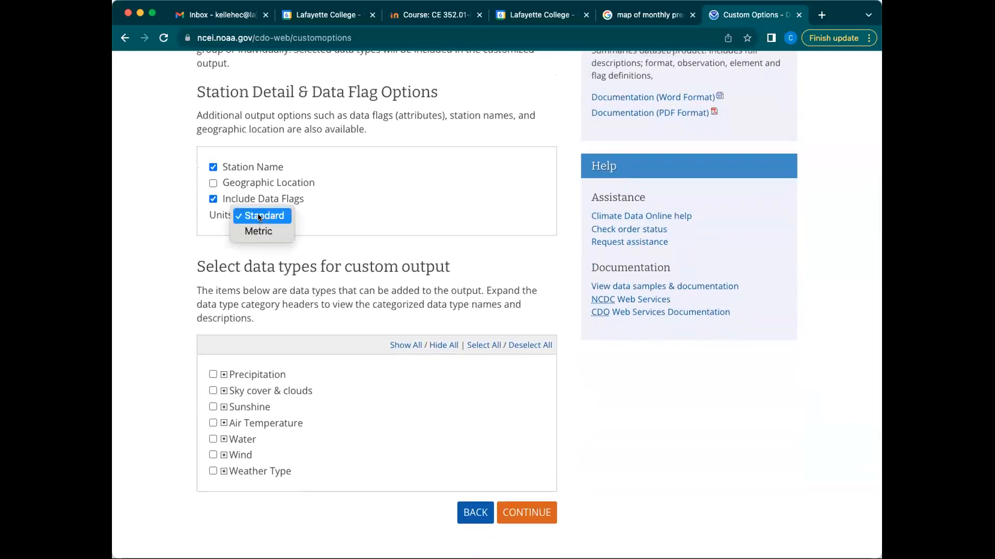
pyautogui.click(359, 237)
pyautogui.scroll(-4, 328, 274)
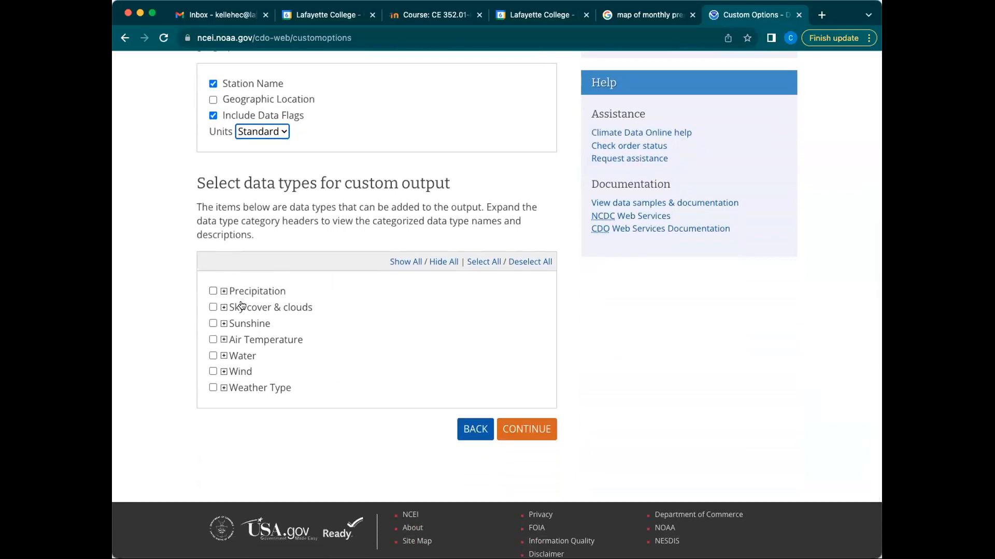
# Step: Select all Precipitation and Air Temperature data types
pyautogui.click(222, 291)
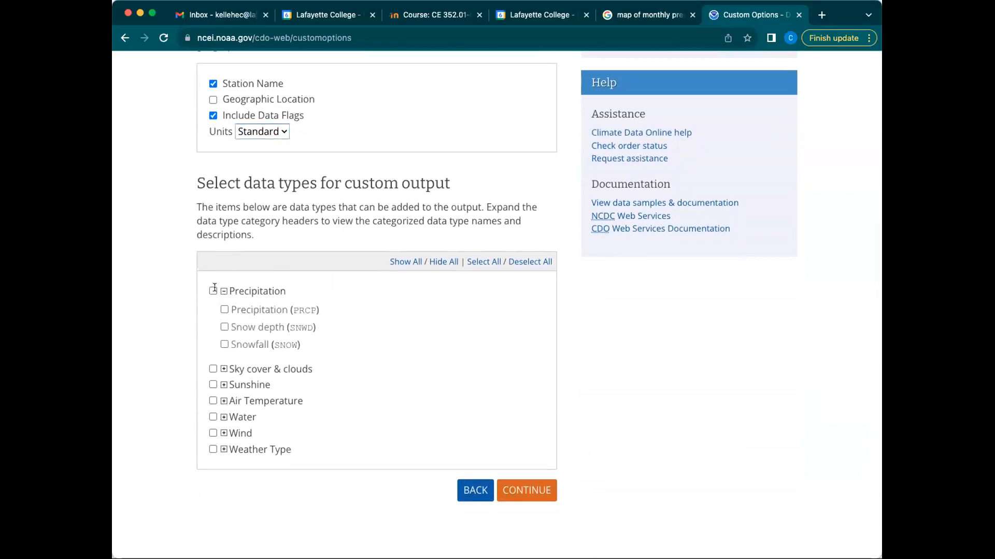
pyautogui.click(213, 290)
pyautogui.click(224, 293)
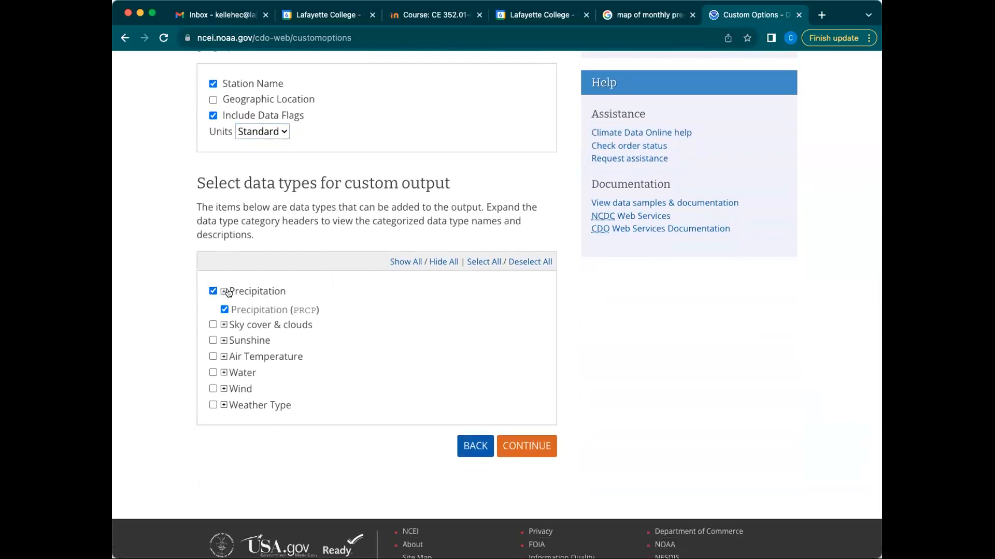
pyautogui.scroll(-2, 280, 309)
pyautogui.click(213, 310)
pyautogui.click(224, 309)
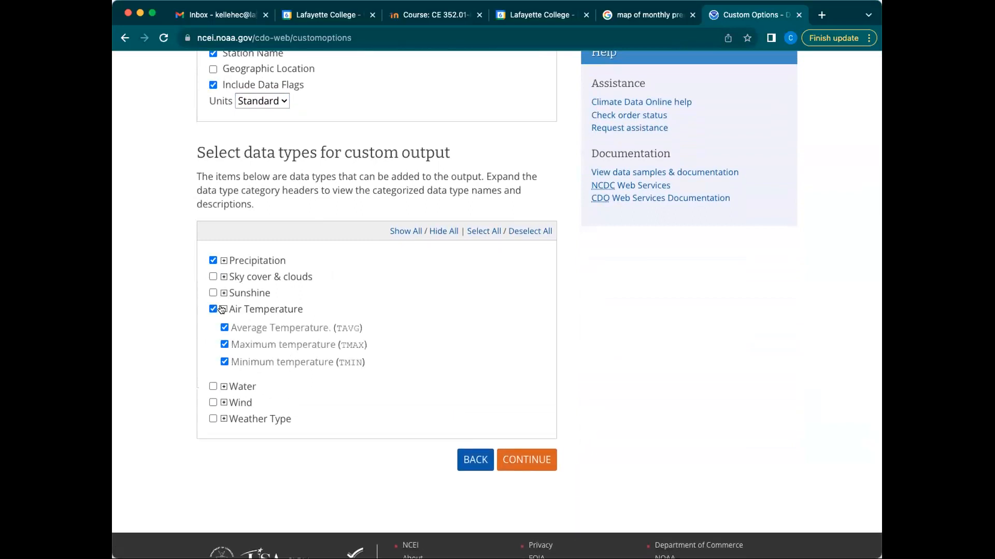
pyautogui.click(223, 309)
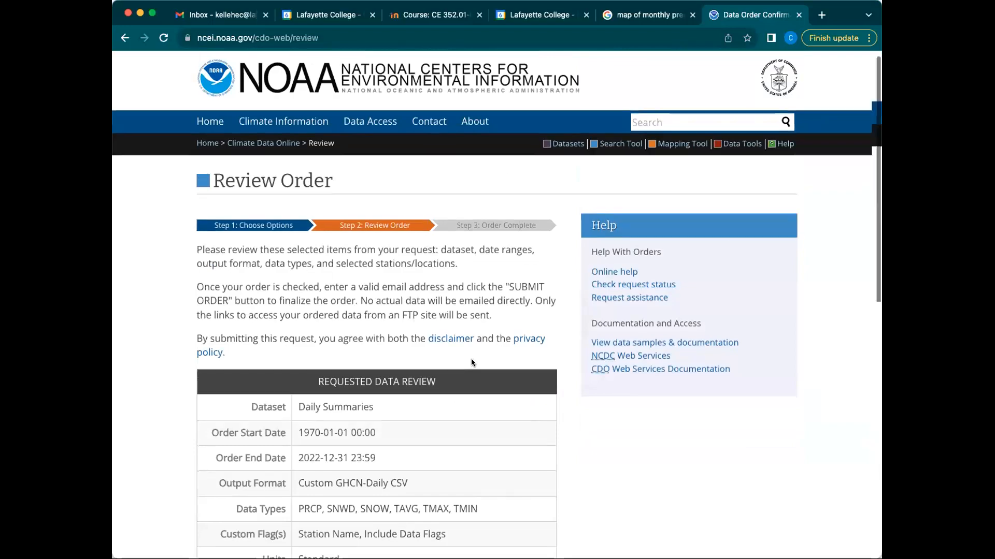
# Step: Review the order's data types and its 1970-01-01 to 2022-12-31 date range
pyautogui.scroll(-3, 478, 388)
pyautogui.scroll(-2, 421, 338)
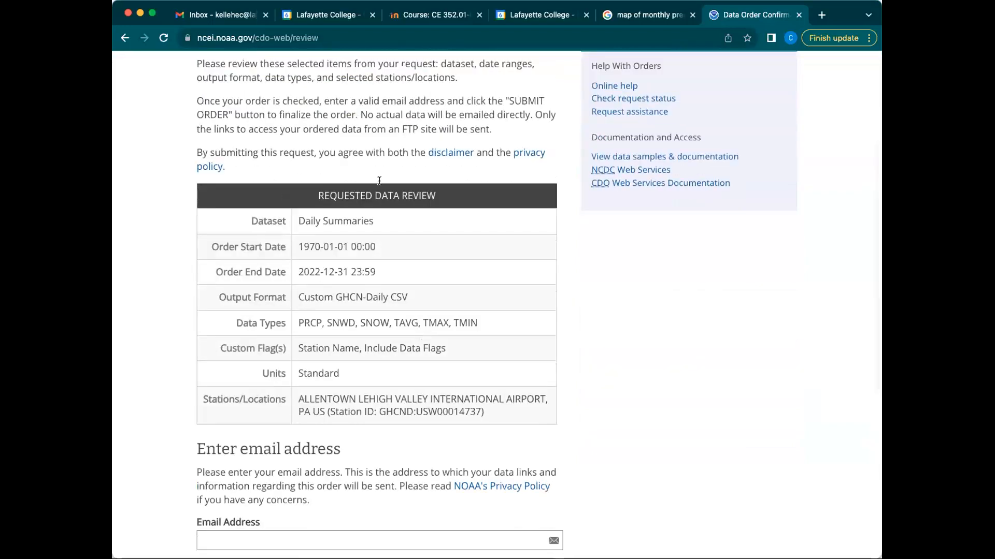
pyautogui.scroll(-1, 350, 288)
pyautogui.moveTo(409, 255); pyautogui.dragTo(389, 256)
pyautogui.click(303, 281)
pyautogui.moveTo(302, 280); pyautogui.dragTo(469, 280)
pyautogui.click(298, 206)
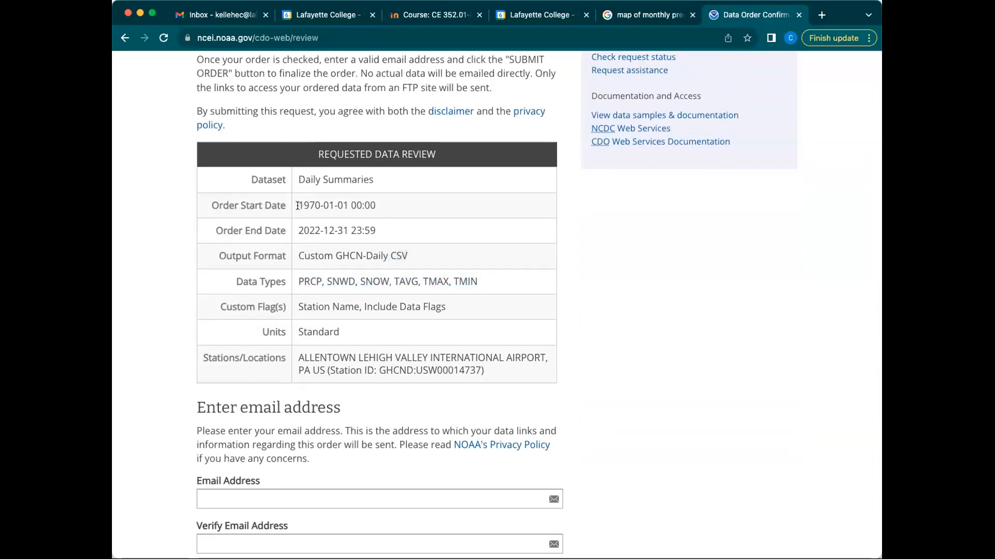
pyautogui.moveTo(294, 202); pyautogui.dragTo(347, 205)
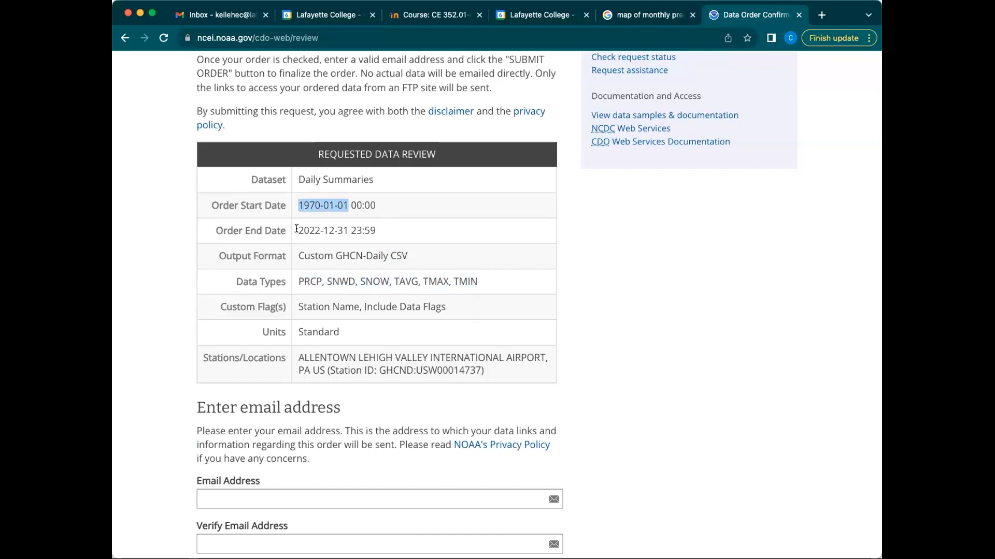
pyautogui.moveTo(297, 228); pyautogui.dragTo(347, 228)
pyautogui.scroll(-4, 398, 293)
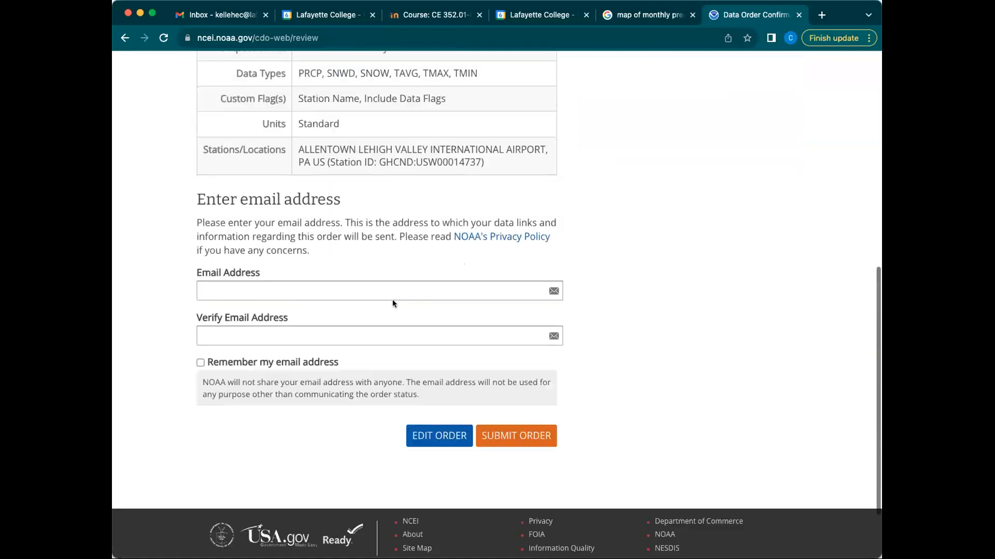
# Step: Enter and verify the requester's e-mail address, then submit the order
pyautogui.click(366, 291)
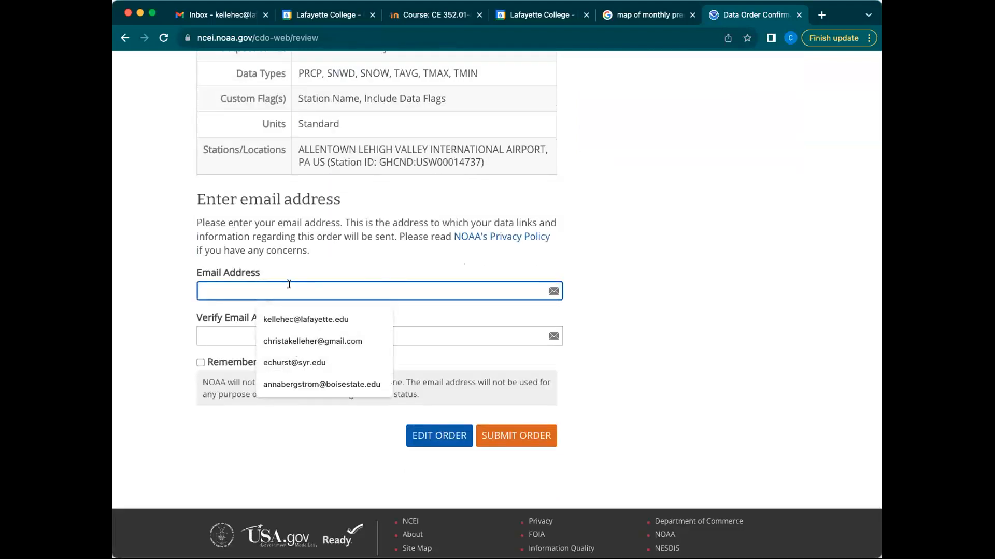
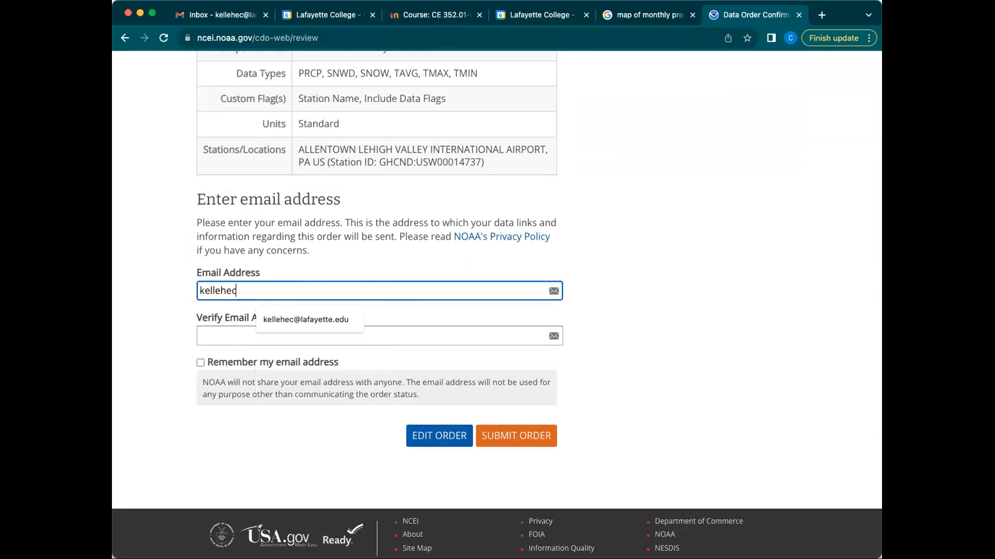
pyautogui.click(347, 317)
pyautogui.click(262, 326)
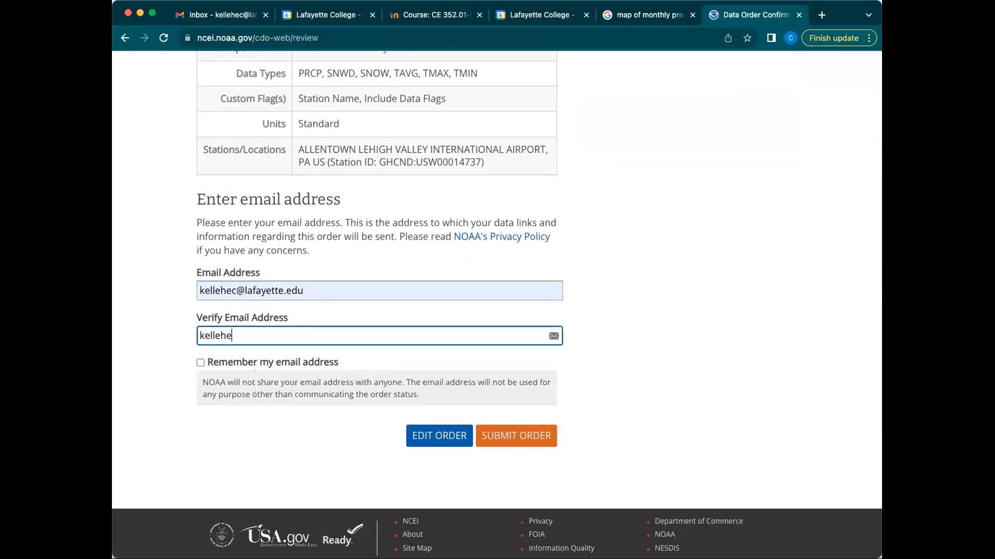
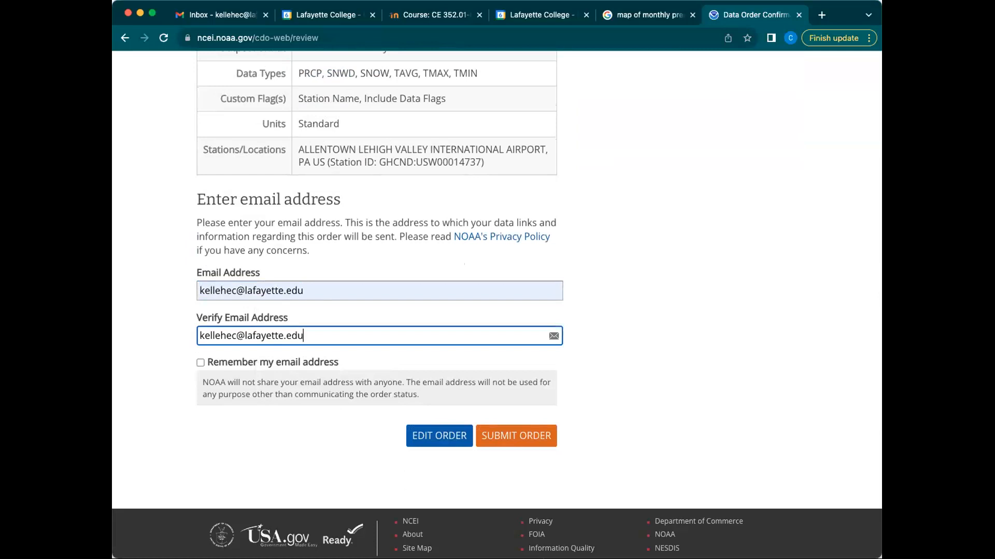
pyautogui.click(520, 433)
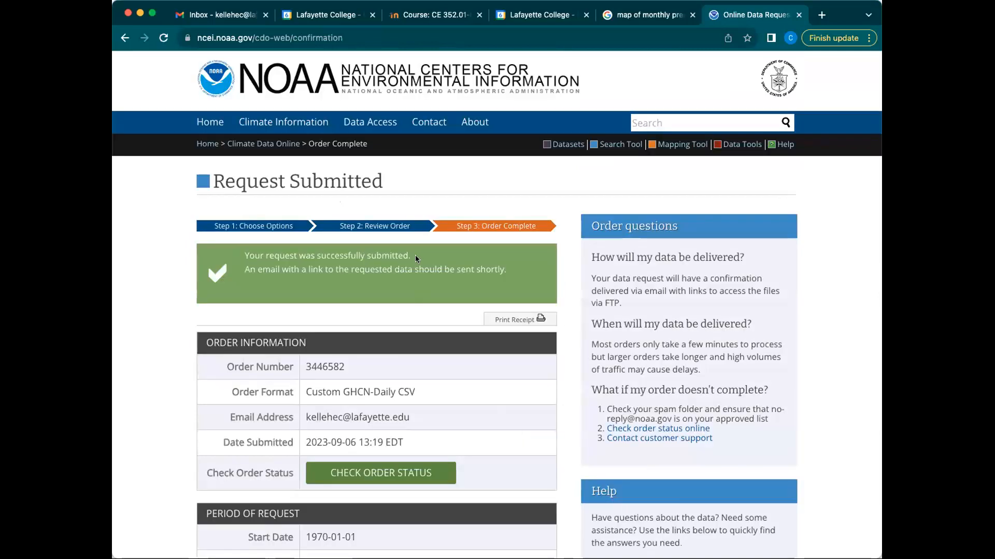
# Step: Scroll through the order confirmation and switch to the Gmail inbox
pyautogui.scroll(-5, 415, 295)
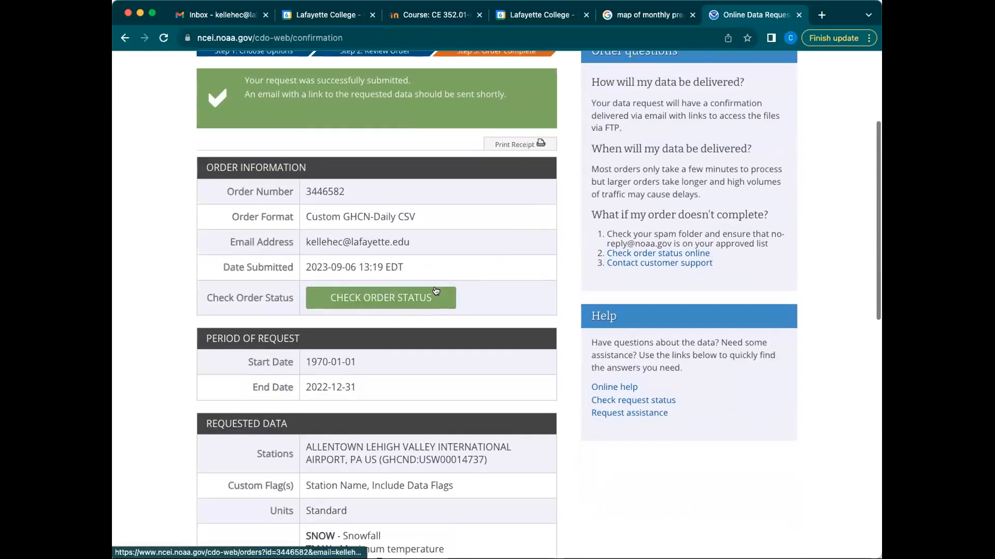
pyautogui.scroll(-8, 428, 290)
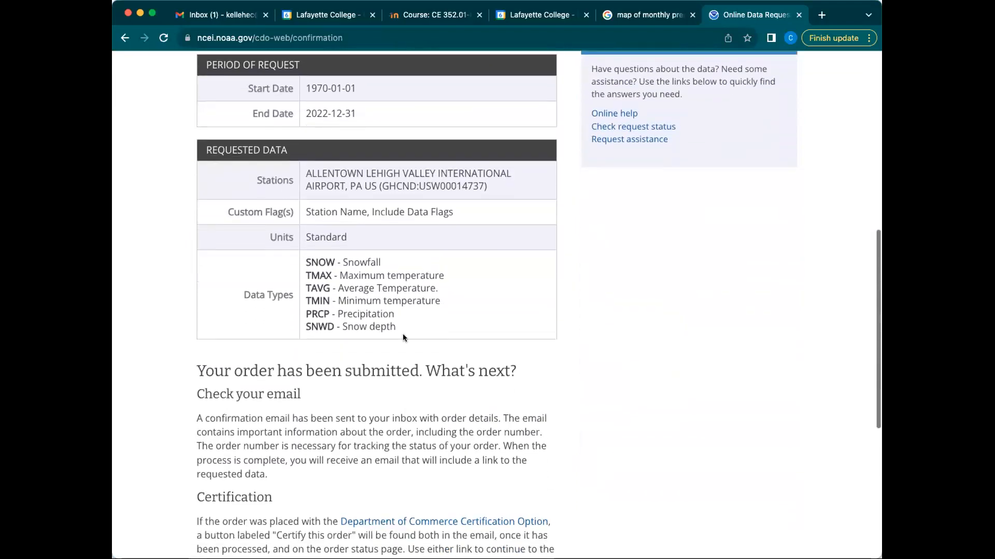
pyautogui.scroll(-3, 378, 334)
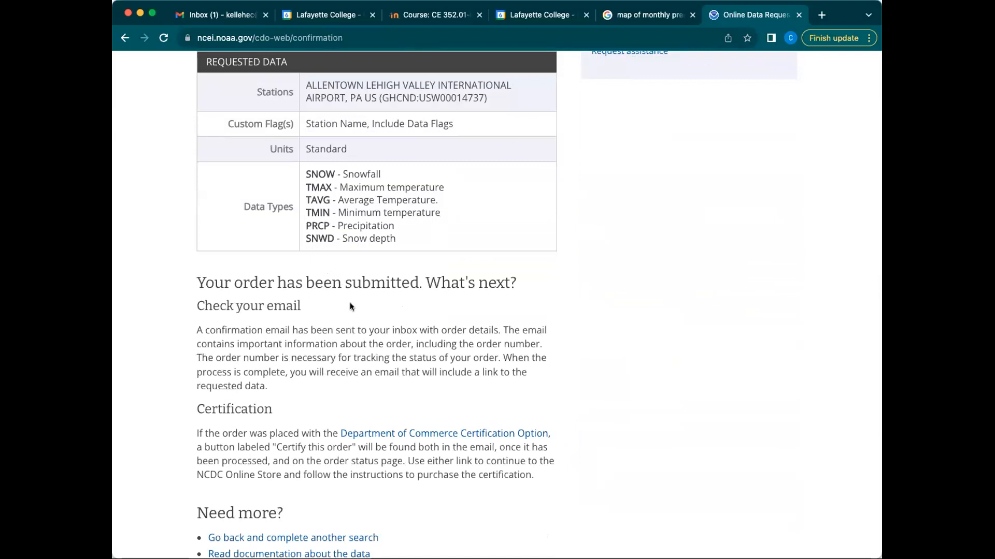
pyautogui.click(213, 11)
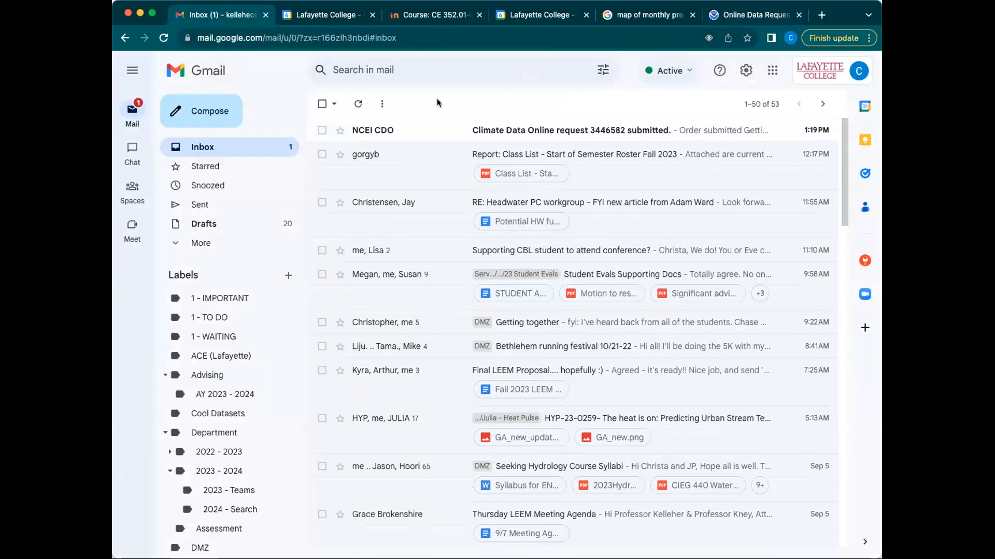
# Step: Read the NCEI CDO email's order details, then go back to the NOAA confirmation page
pyautogui.click(422, 130)
pyautogui.scroll(-3, 453, 310)
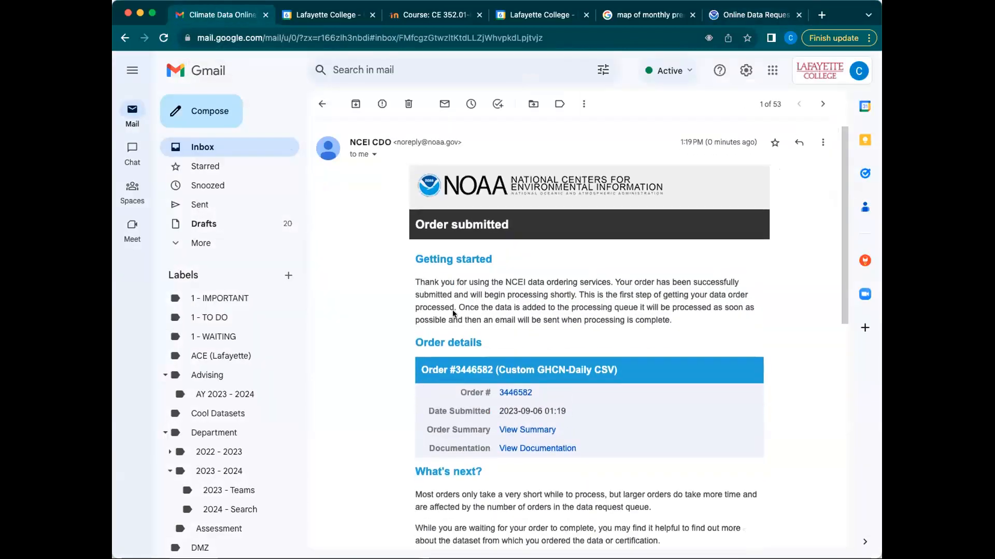
pyautogui.scroll(-3, 452, 309)
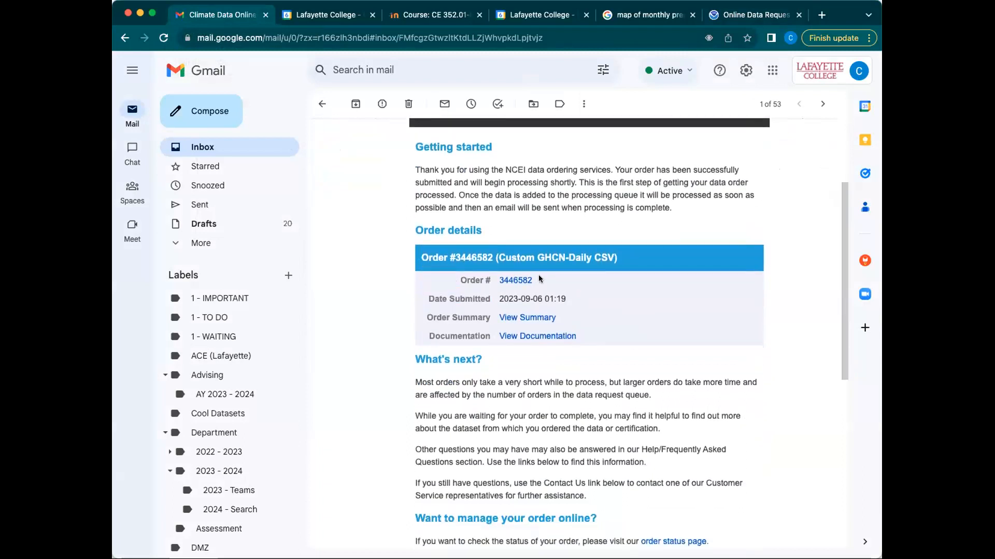
pyautogui.scroll(-1, 528, 285)
pyautogui.scroll(5, 492, 280)
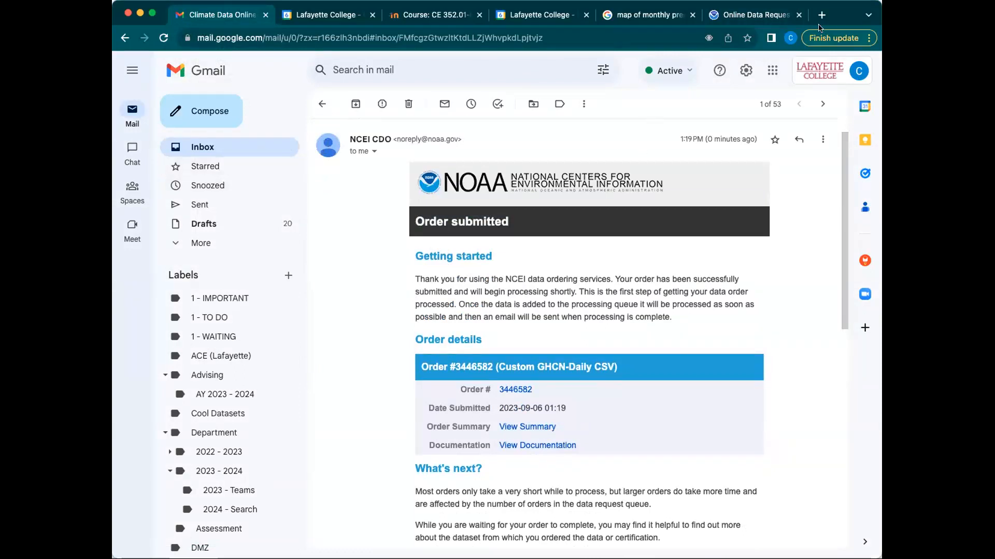
pyautogui.click(761, 20)
pyautogui.scroll(5, 427, 360)
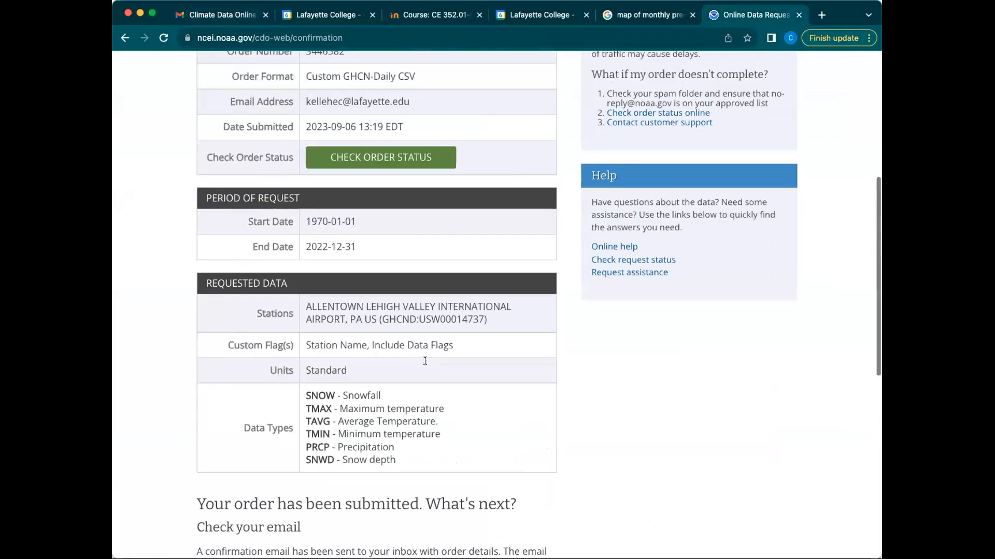
# Step: Confirm the NOAA data order shows Processing, then open the 'request complete' email in Gmail
pyautogui.click(418, 159)
pyautogui.scroll(-8, 417, 158)
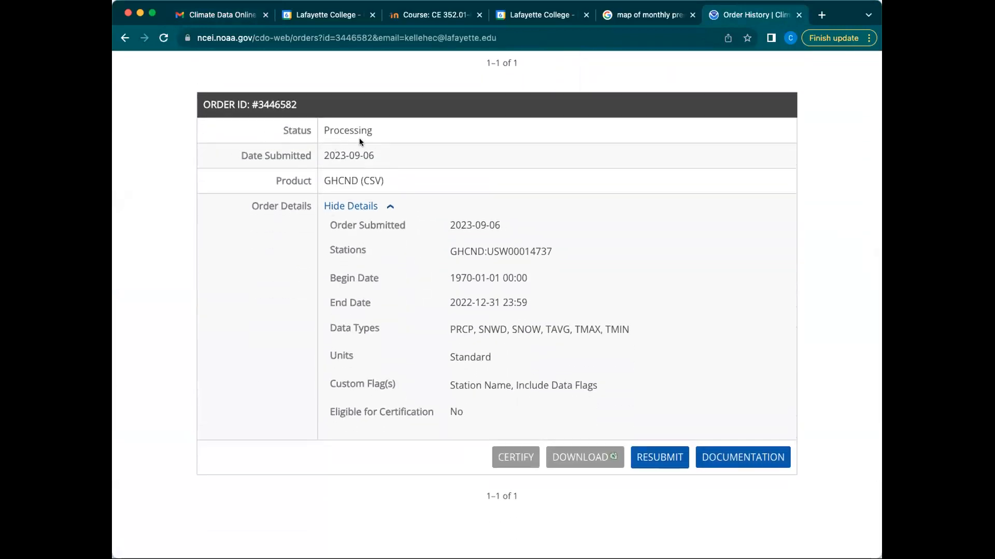
pyautogui.doubleClick(347, 128)
pyautogui.click(383, 215)
pyautogui.press('super+1')
pyautogui.click(446, 122)
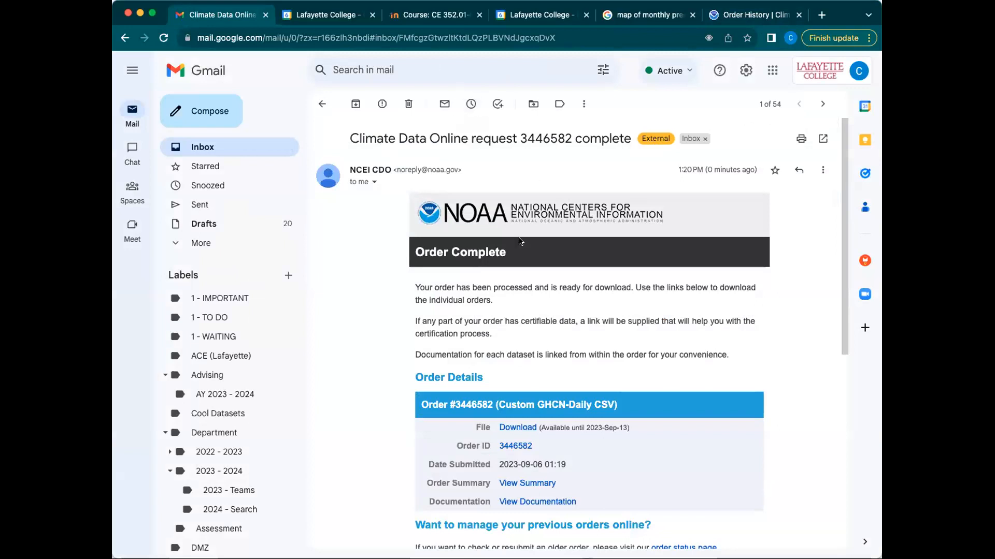
# Step: Download the Custom GHCN-Daily CSV file from the Order Complete email's Download link
pyautogui.scroll(-3, 521, 241)
pyautogui.scroll(3, 529, 224)
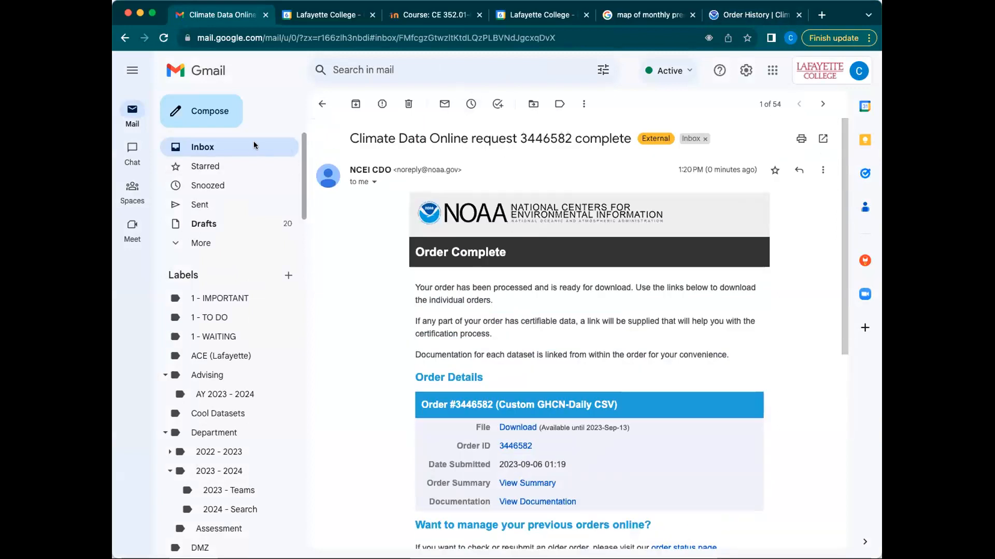
pyautogui.moveTo(350, 135); pyautogui.dragTo(633, 138)
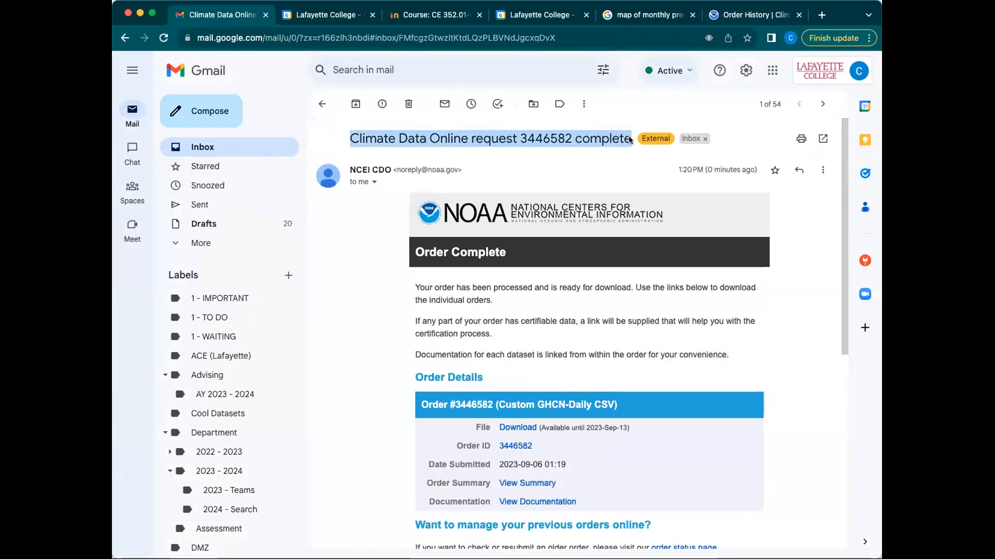
pyautogui.click(571, 200)
pyautogui.scroll(-2, 572, 200)
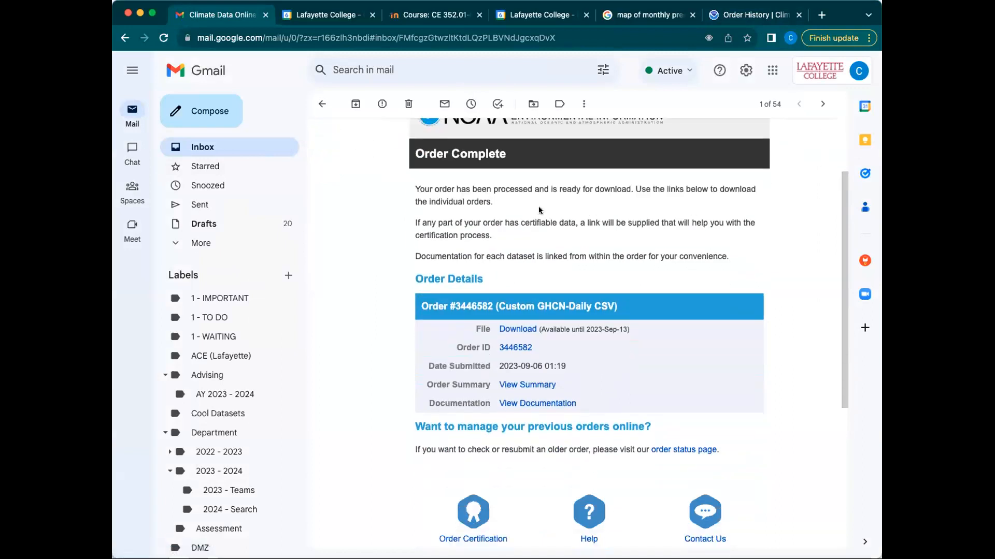
pyautogui.click(519, 328)
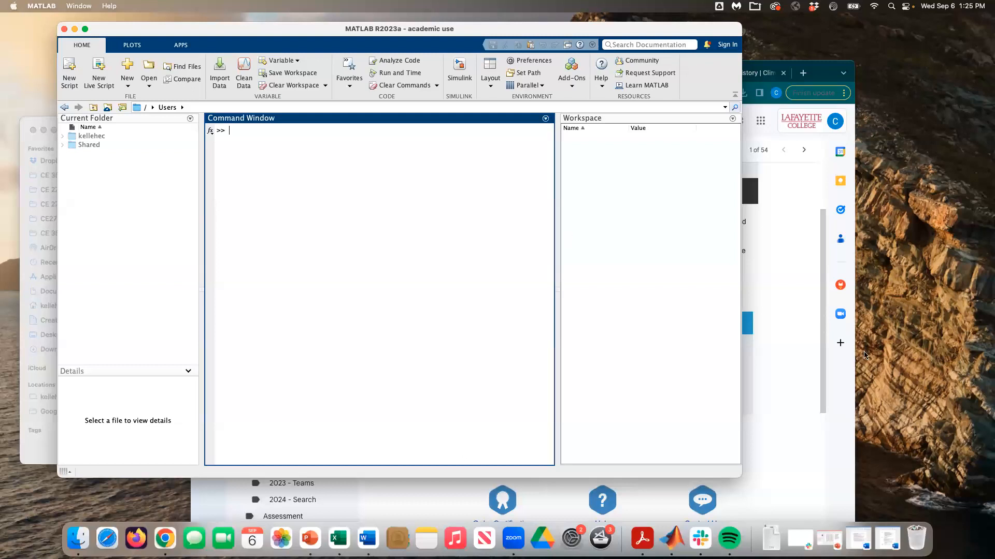
# Step: Move the old allentown_p_t.csv in Downloads to the Trash
pyautogui.click(747, 342)
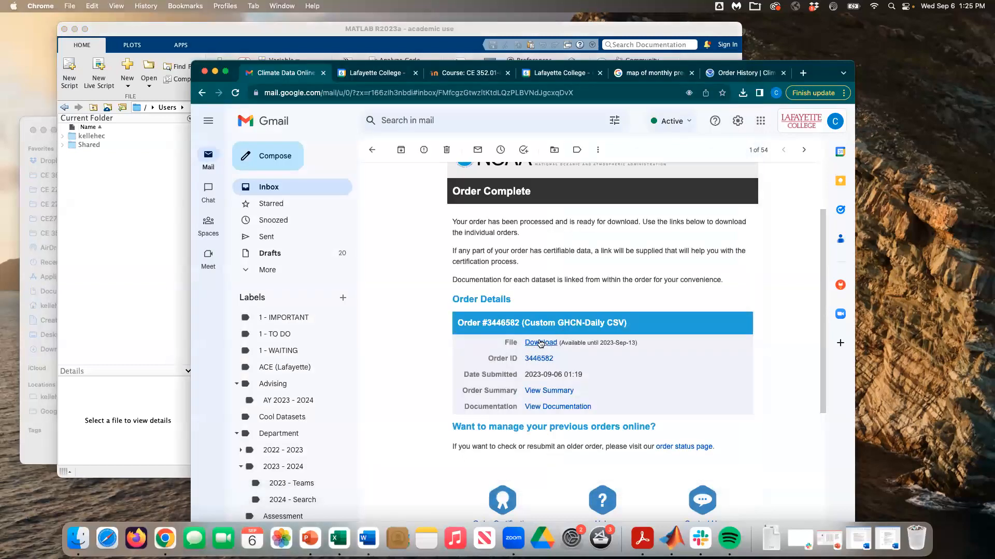
pyautogui.click(144, 256)
pyautogui.click(355, 244)
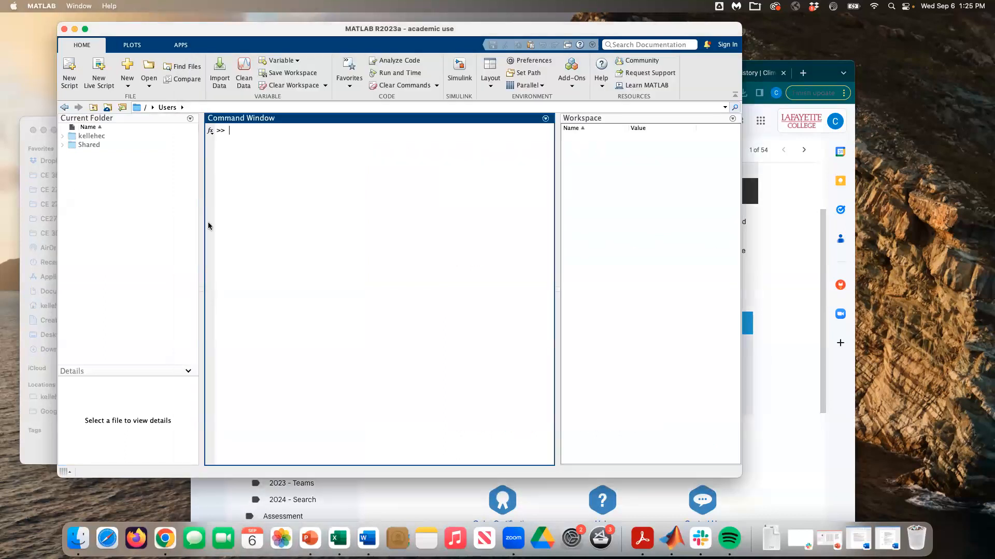
pyautogui.click(37, 142)
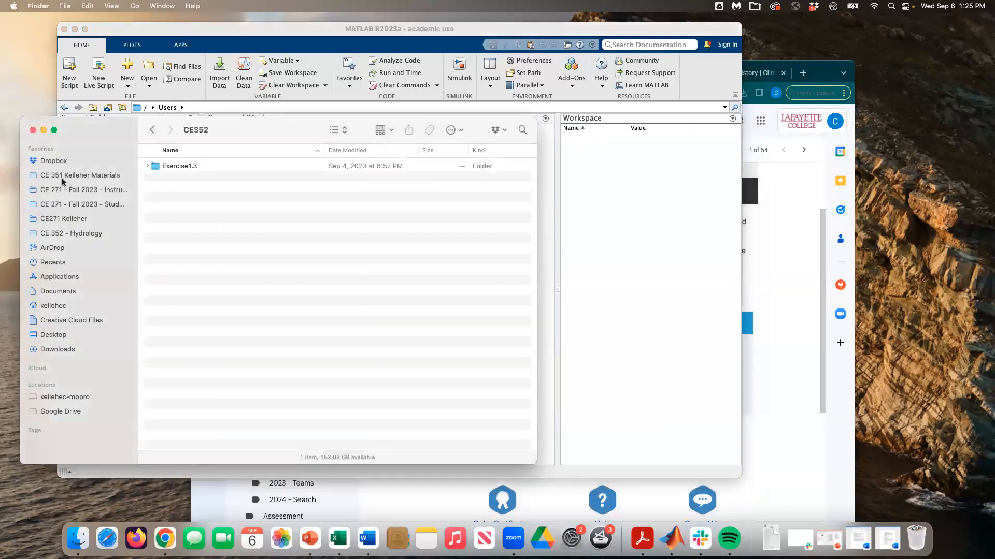
pyautogui.click(67, 350)
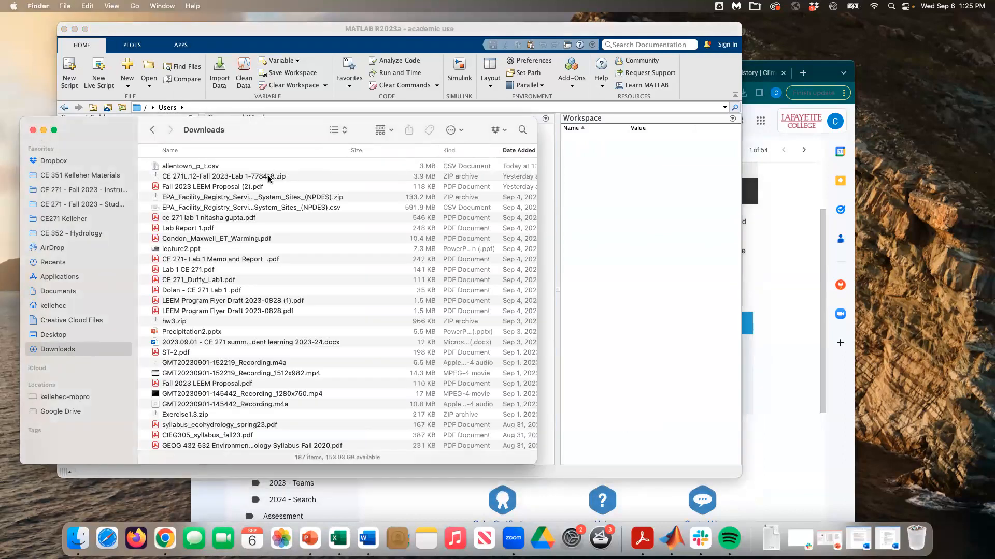
pyautogui.click(199, 167)
pyautogui.click(189, 166)
pyautogui.click(360, 243)
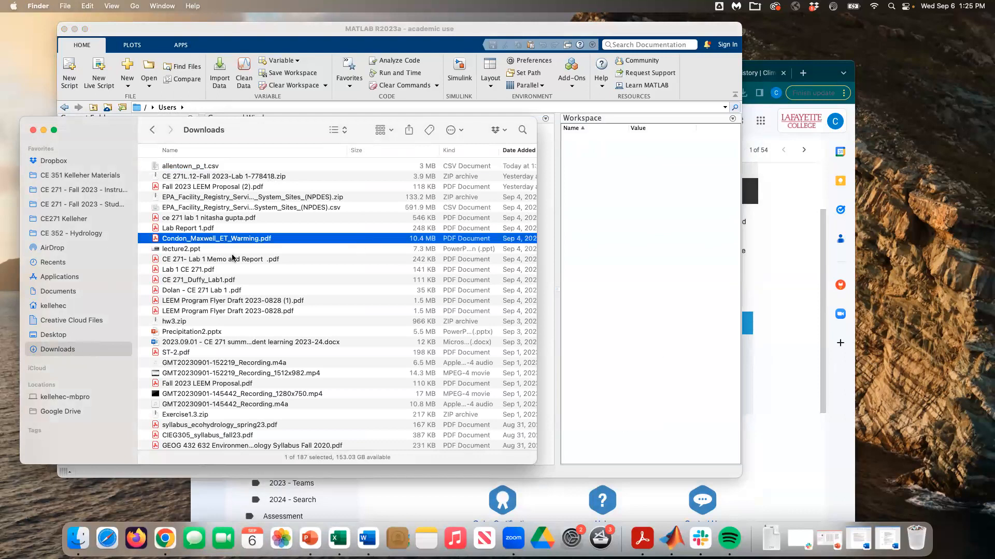
pyautogui.click(191, 167)
pyautogui.rightClick(192, 167)
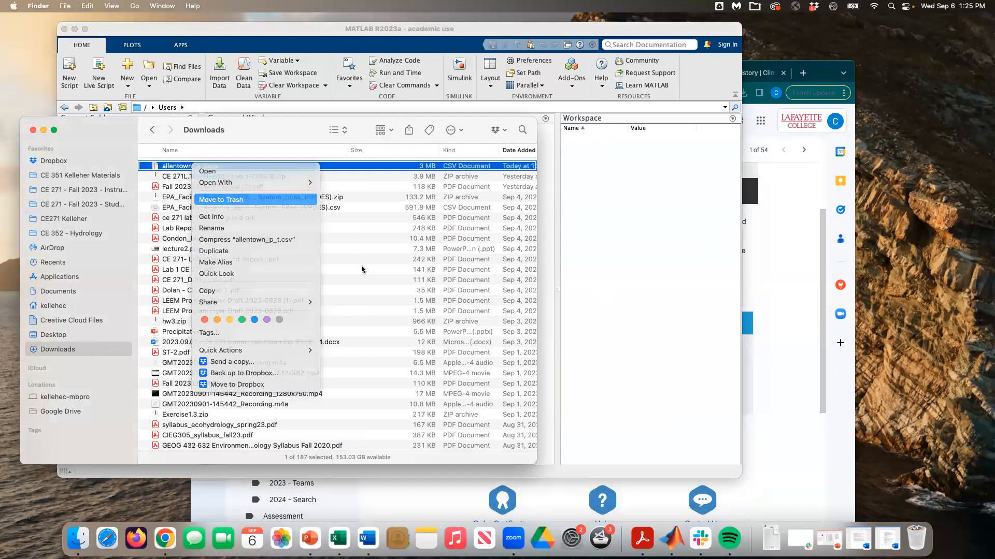
pyautogui.click(223, 196)
# Step: Rename the newly downloaded CSV to allentown.csv and copy it
pyautogui.click(767, 273)
pyautogui.click(540, 343)
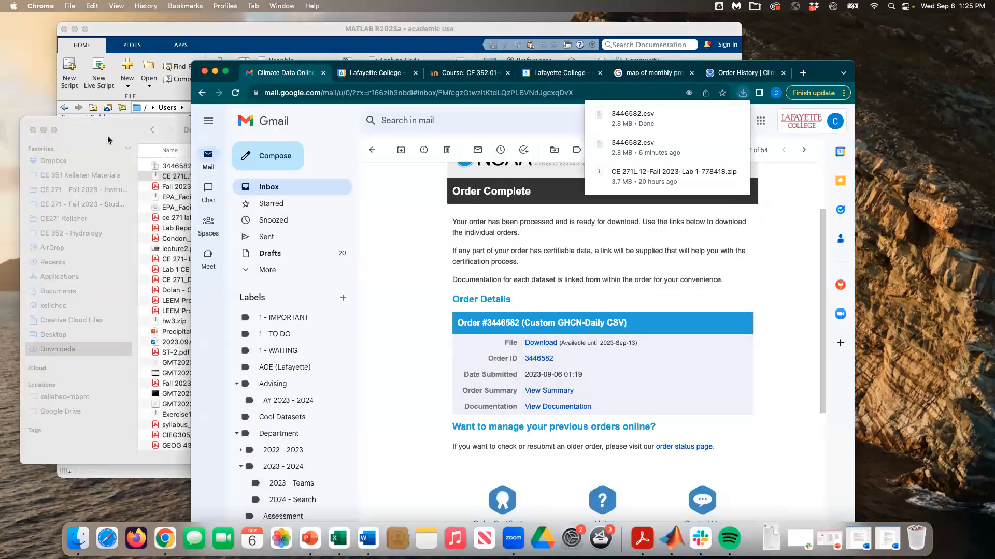
pyautogui.click(182, 168)
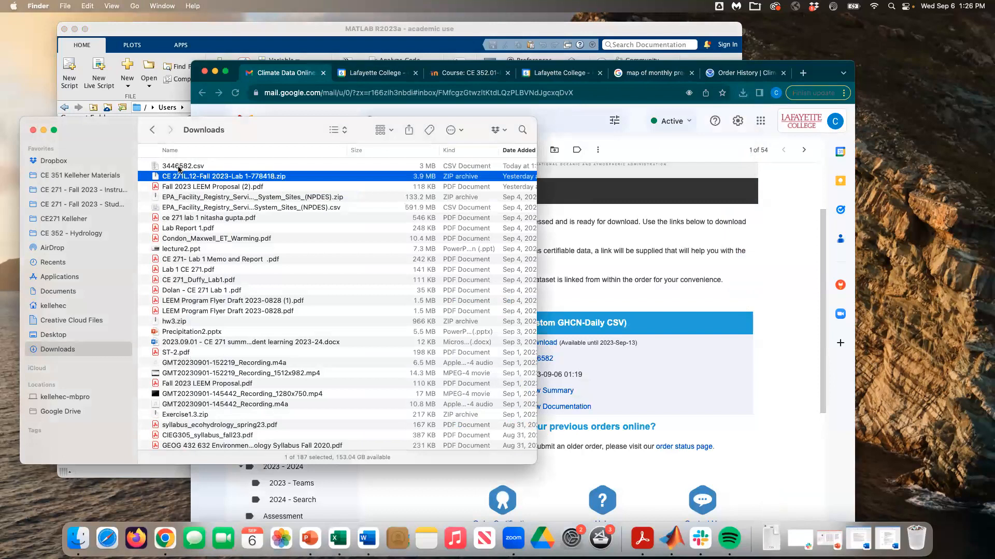
pyautogui.click(172, 167)
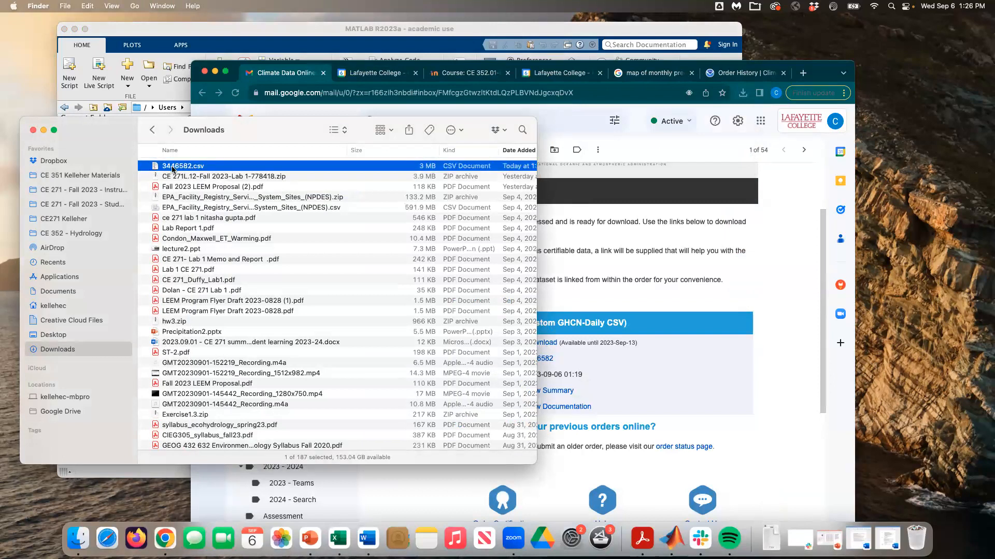
pyautogui.click(182, 166)
pyautogui.write('allentown')
pyautogui.press('Return')
pyautogui.click(267, 194)
pyautogui.click(228, 167)
pyautogui.press('super+c')
pyautogui.click(65, 336)
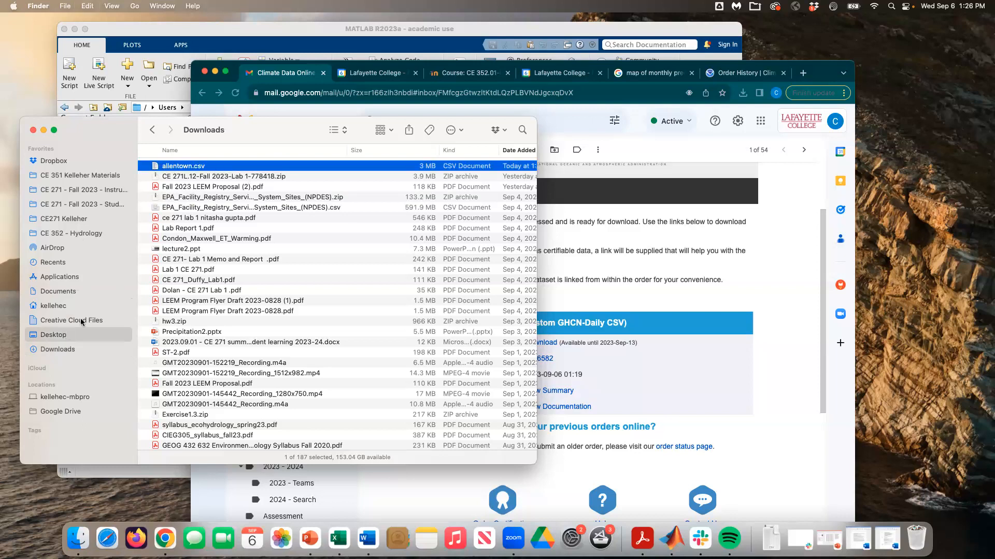
# Step: Create a new folder named Homework2 inside Desktop > CE352 and open it
pyautogui.doubleClick(185, 240)
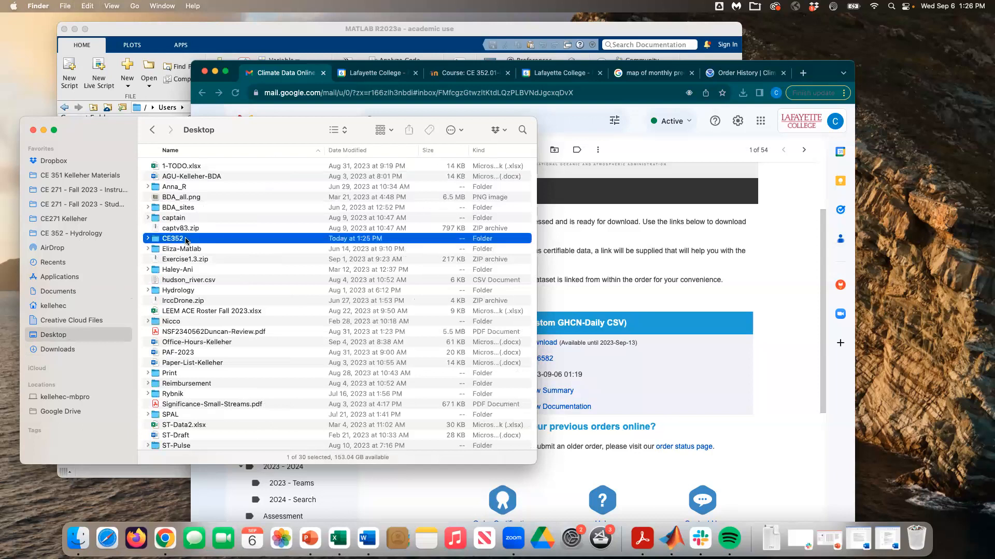
pyautogui.rightClick(187, 217)
pyautogui.click(211, 231)
pyautogui.write('Hoemwor')
pyautogui.press('BackSpace')
pyautogui.press('BackSpace')
pyautogui.press('BackSpace')
pyautogui.press('BackSpace')
pyautogui.write('mework2')
pyautogui.press('Return')
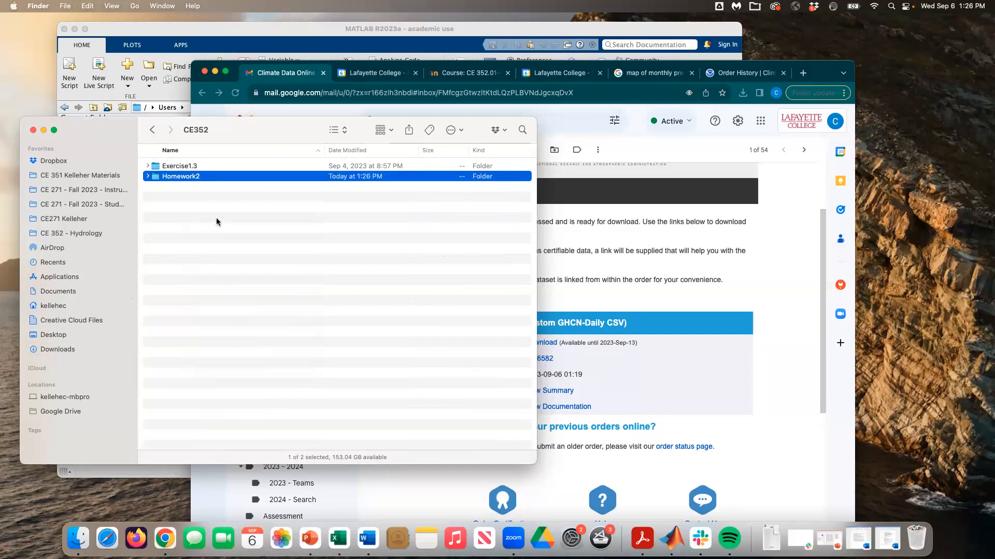
pyautogui.doubleClick(198, 176)
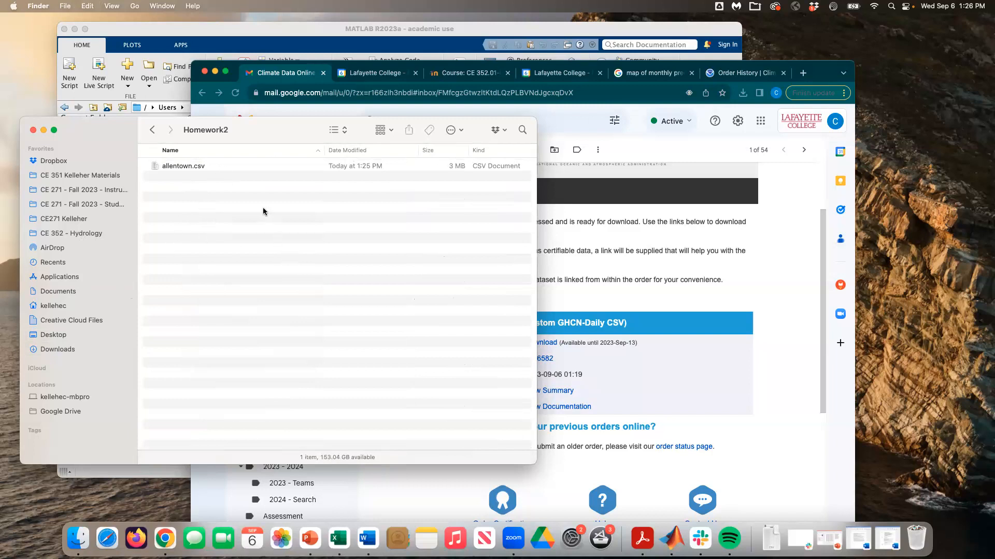
# Step: Open allentown.csv from Homework2 with Microsoft Excel
pyautogui.click(186, 165)
pyautogui.rightClick(179, 166)
pyautogui.moveTo(204, 180)
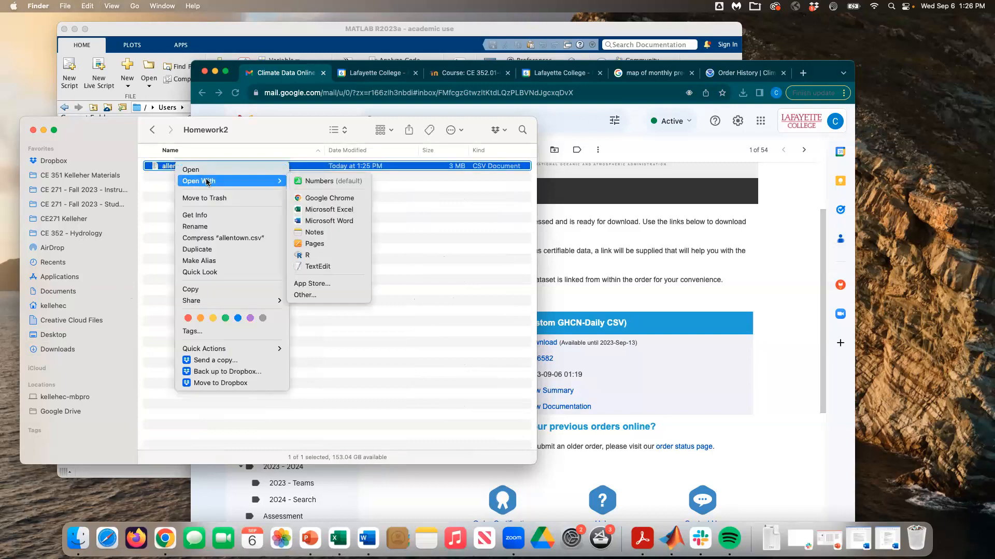
pyautogui.click(338, 210)
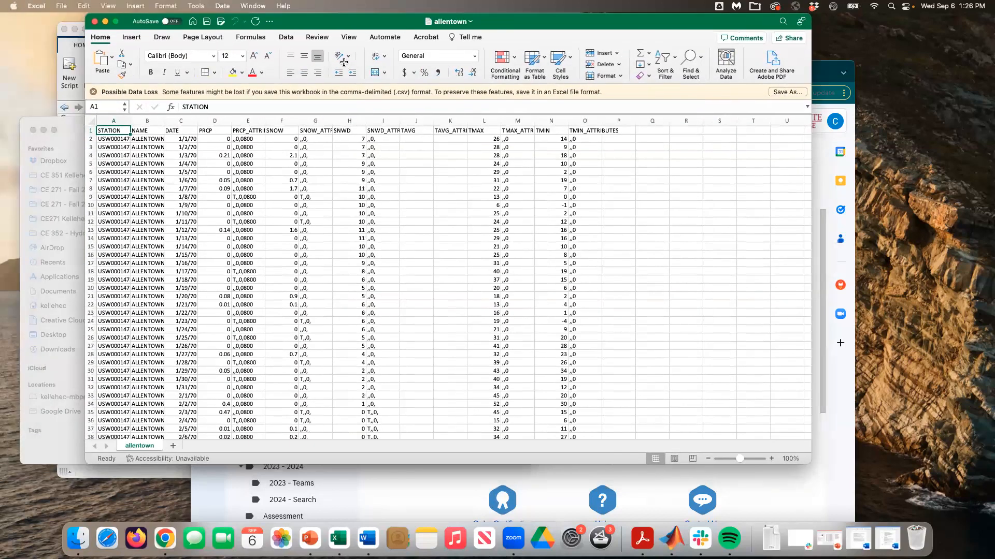
# Step: Widen column A and inspect the station ID, name, date and precipitation in row 2
pyautogui.click(348, 197)
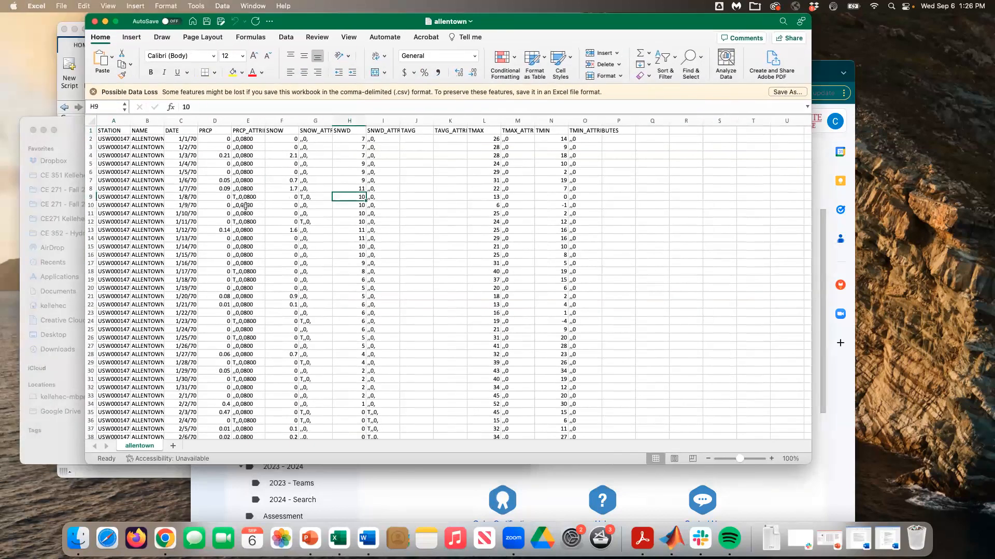
pyautogui.doubleClick(131, 126)
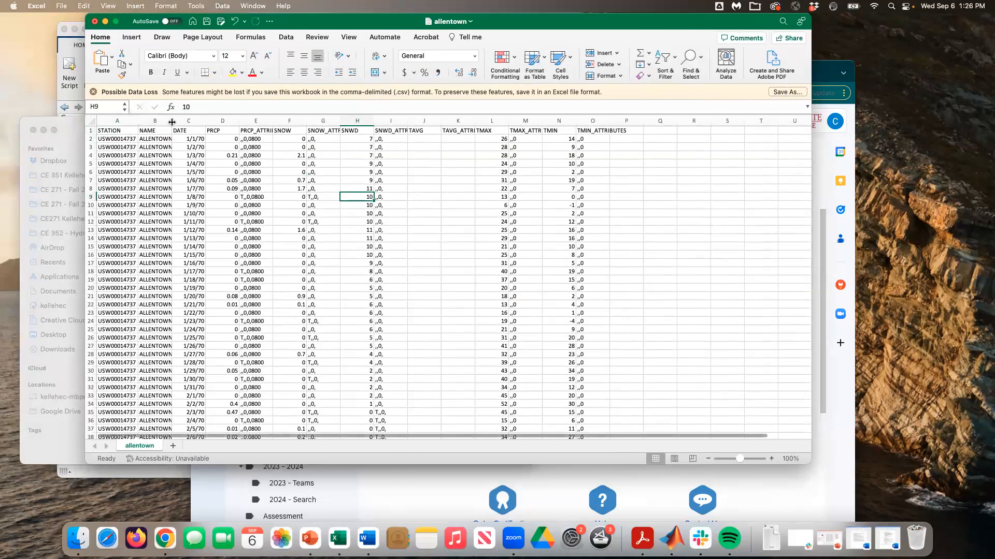
pyautogui.click(126, 139)
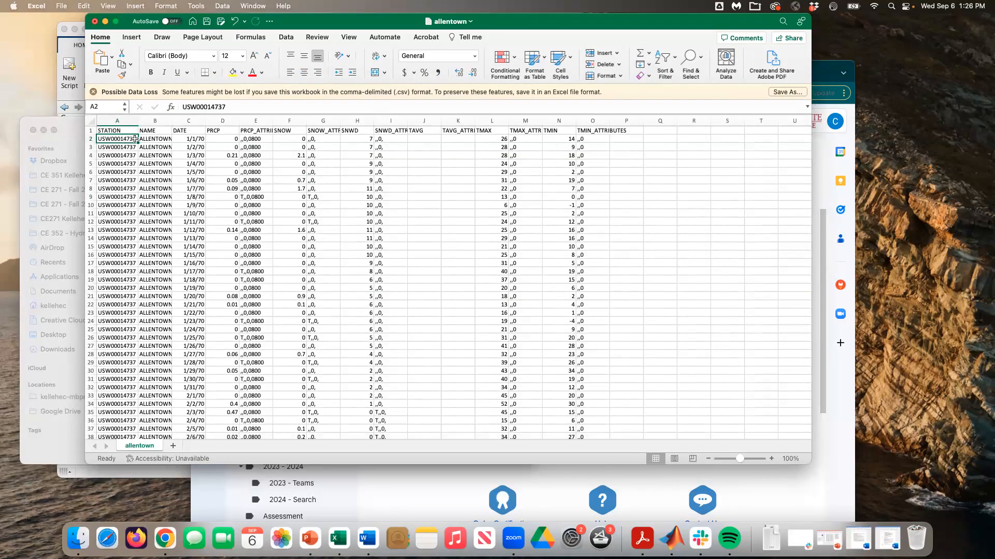
pyautogui.click(164, 140)
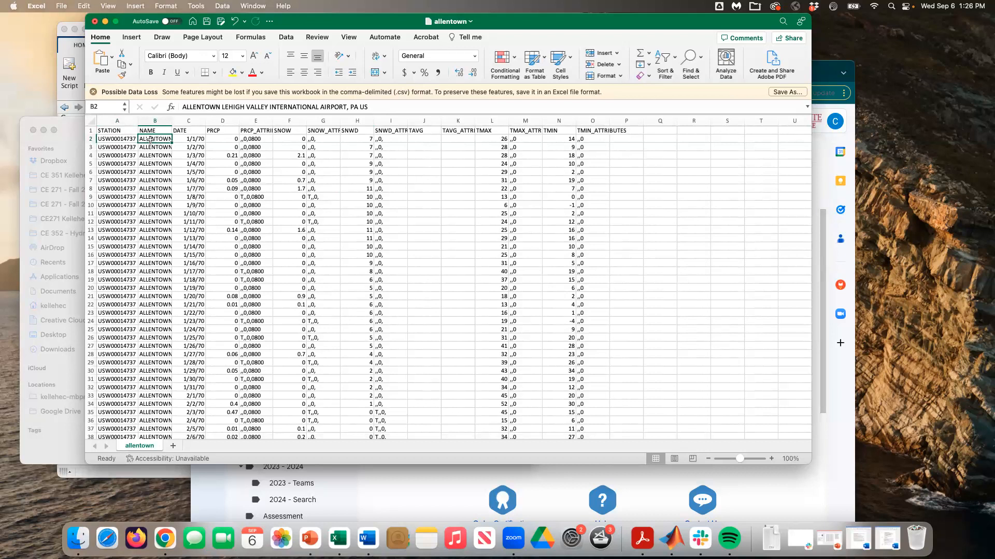
pyautogui.click(192, 140)
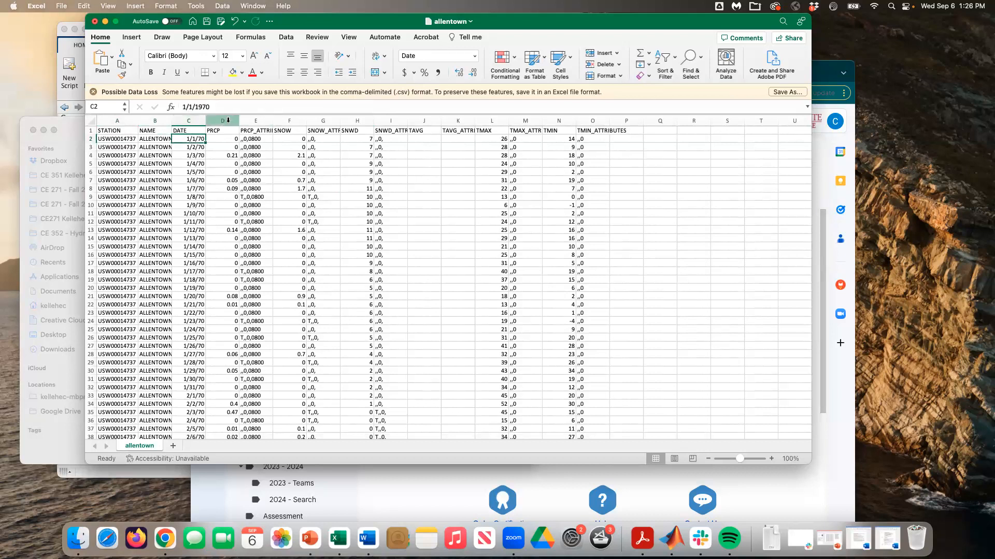
pyautogui.click(224, 139)
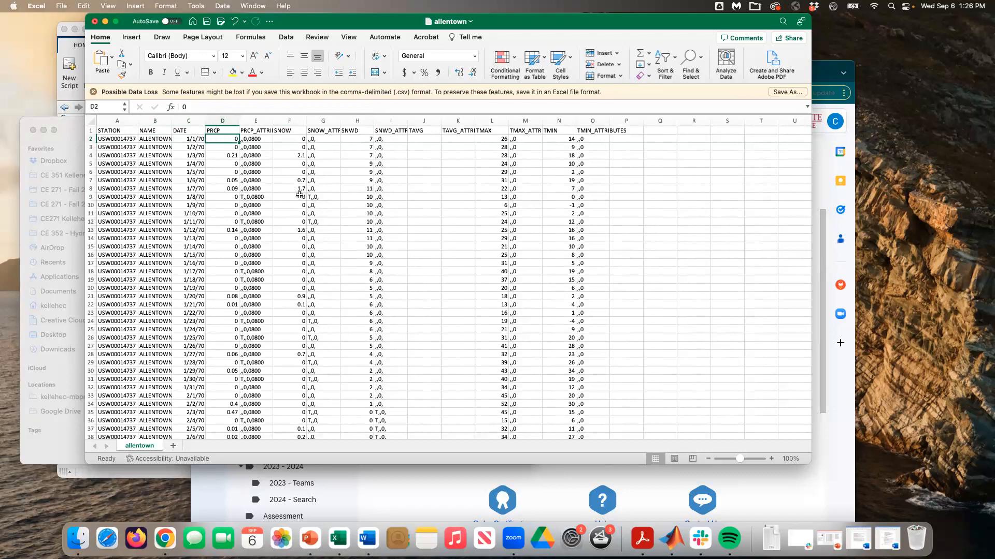
# Step: Inspect the SNWD, TMAX, TMIN and empty TAVG columns, then close the allentown workbook
pyautogui.click(356, 121)
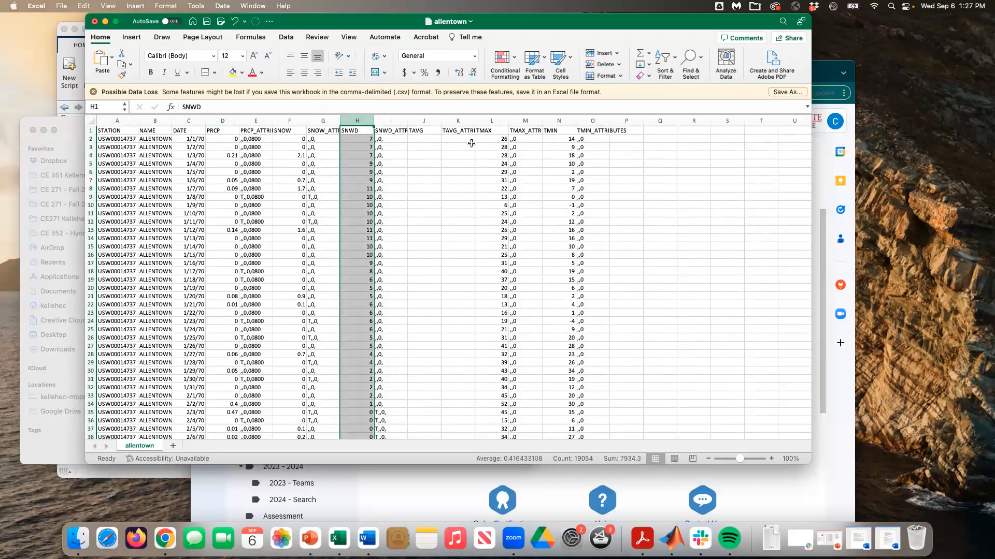
pyautogui.click(498, 120)
pyautogui.click(558, 120)
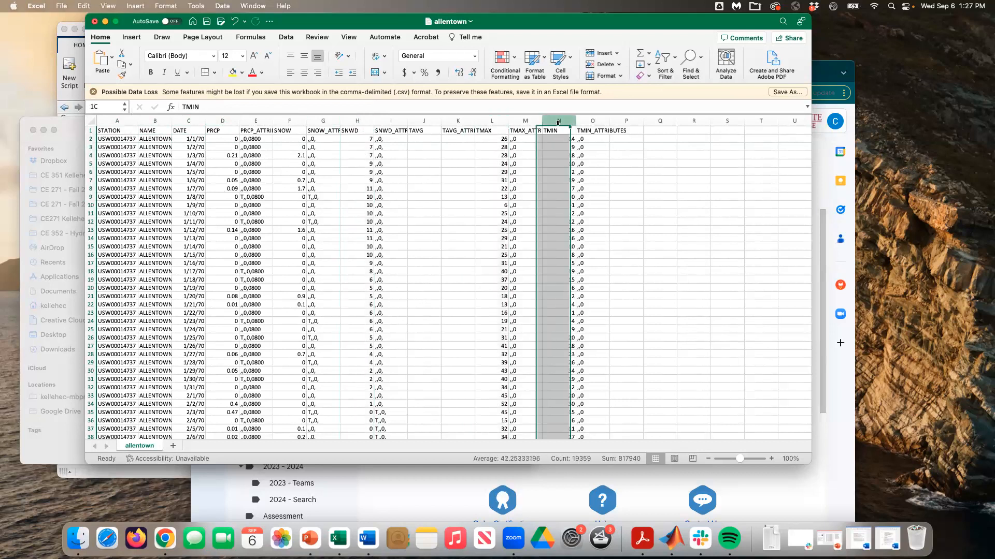
pyautogui.click(423, 120)
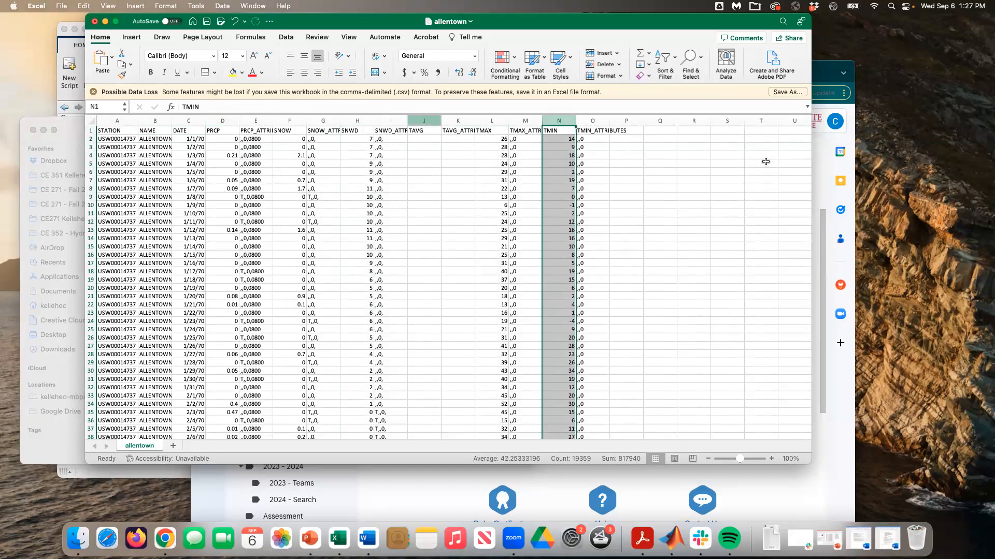
pyautogui.scroll(-4, 763, 181)
pyautogui.moveTo(807, 133); pyautogui.dragTo(780, 100)
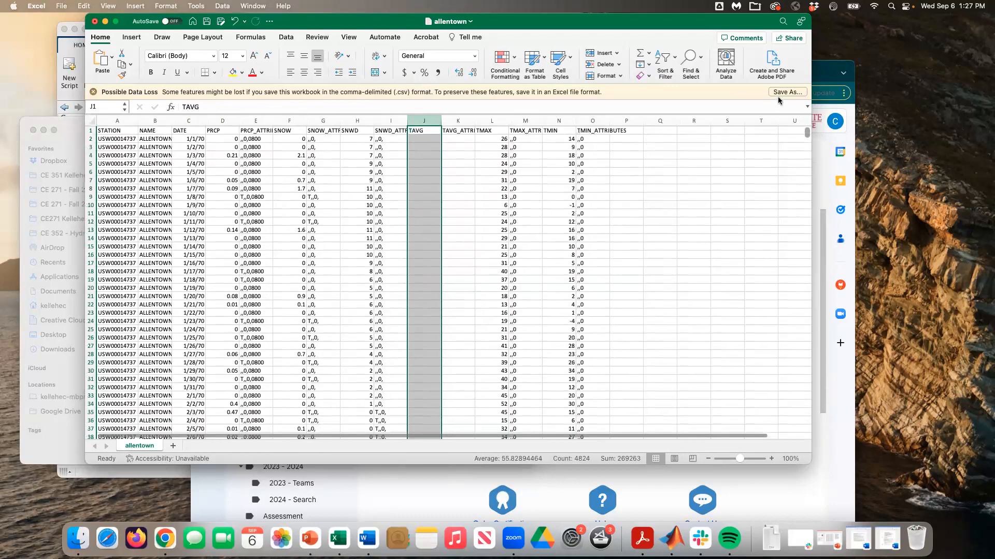
pyautogui.click(604, 213)
pyautogui.hotkey('ctrl', 'Up')
pyautogui.click(332, 329)
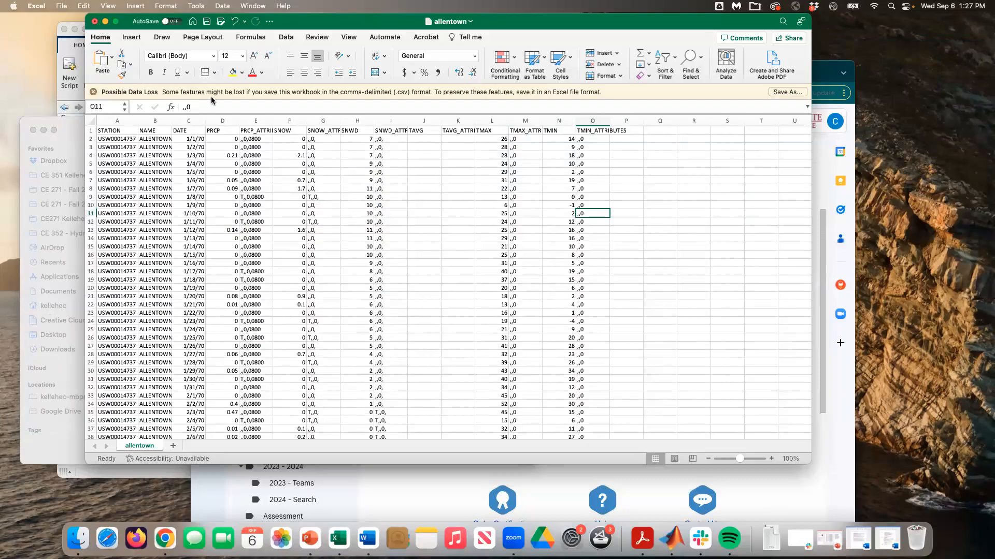
pyautogui.click(95, 24)
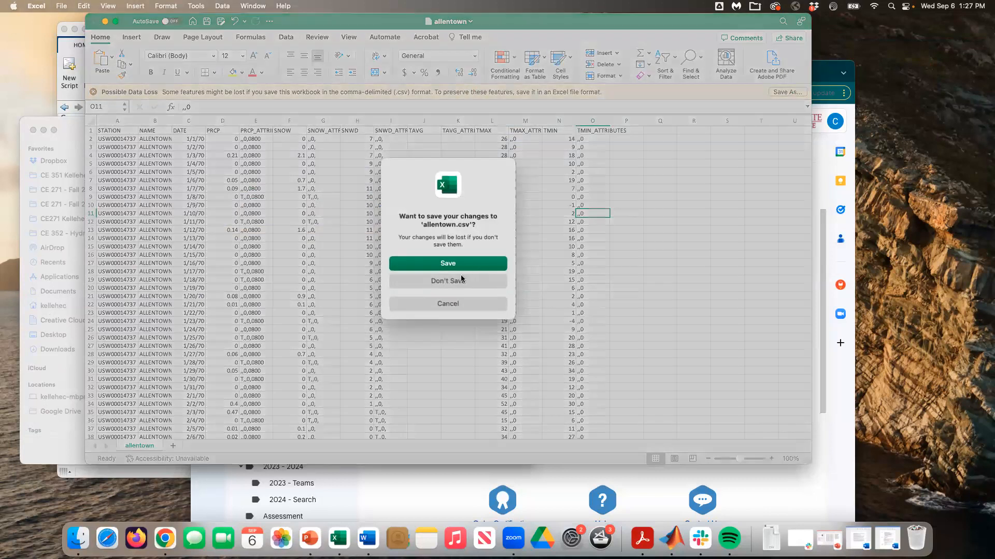
# Step: Discard the Excel changes and set MATLAB's current folder to Desktop > CE352 > Homework2
pyautogui.click(459, 284)
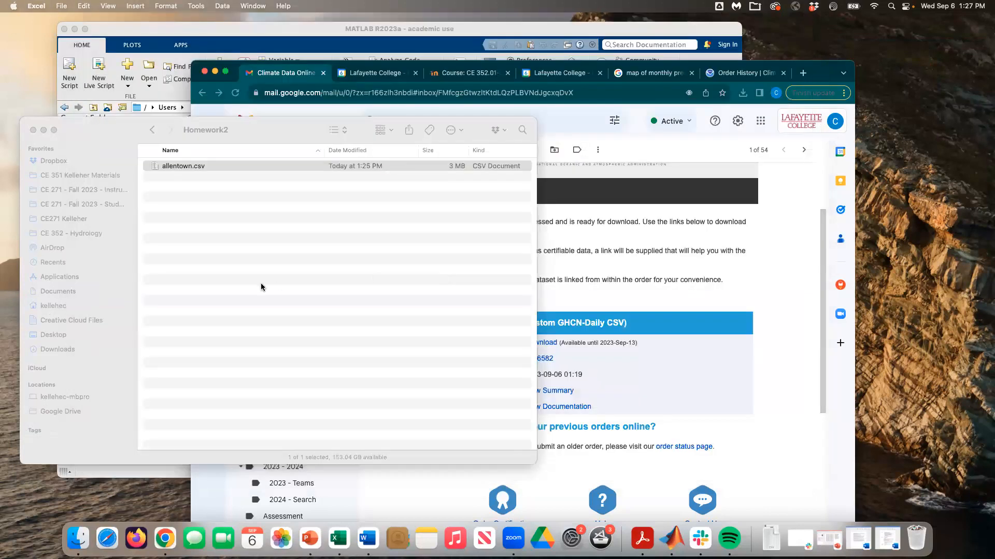
pyautogui.click(264, 285)
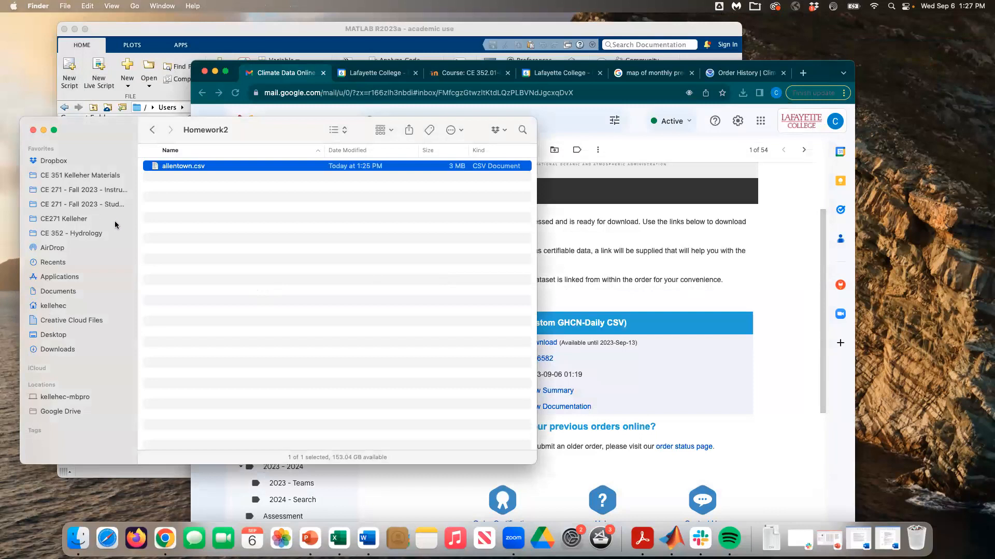
pyautogui.click(174, 28)
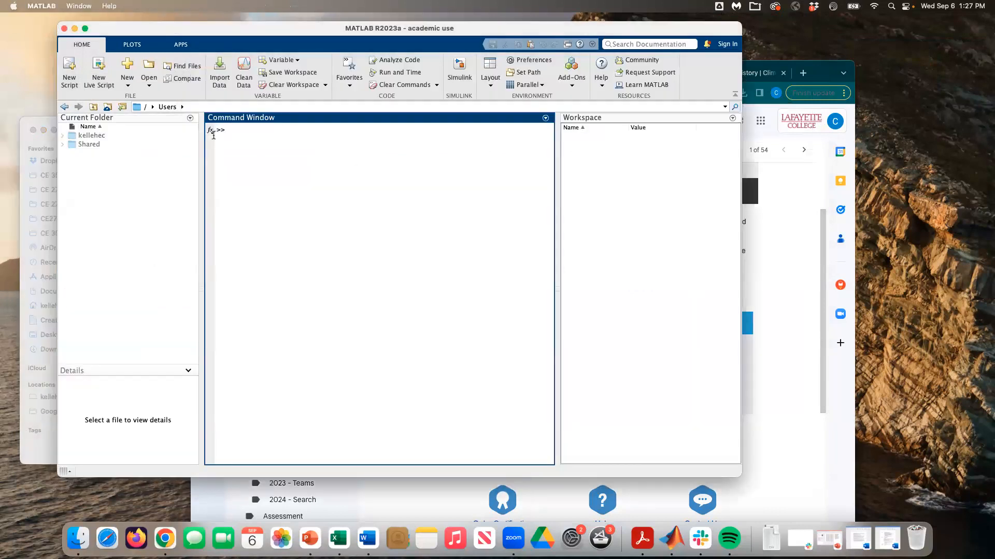
pyautogui.click(122, 108)
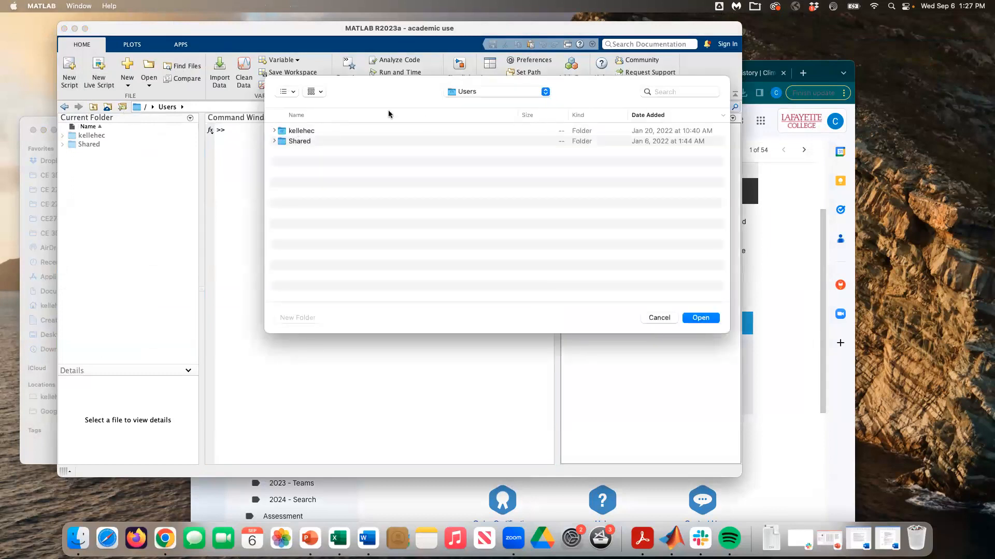
pyautogui.click(476, 91)
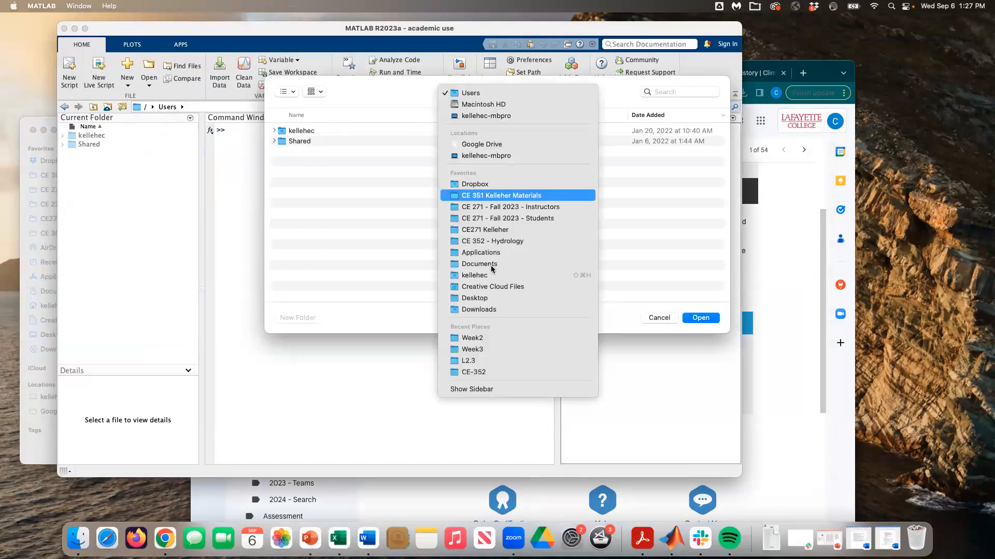
pyautogui.click(489, 299)
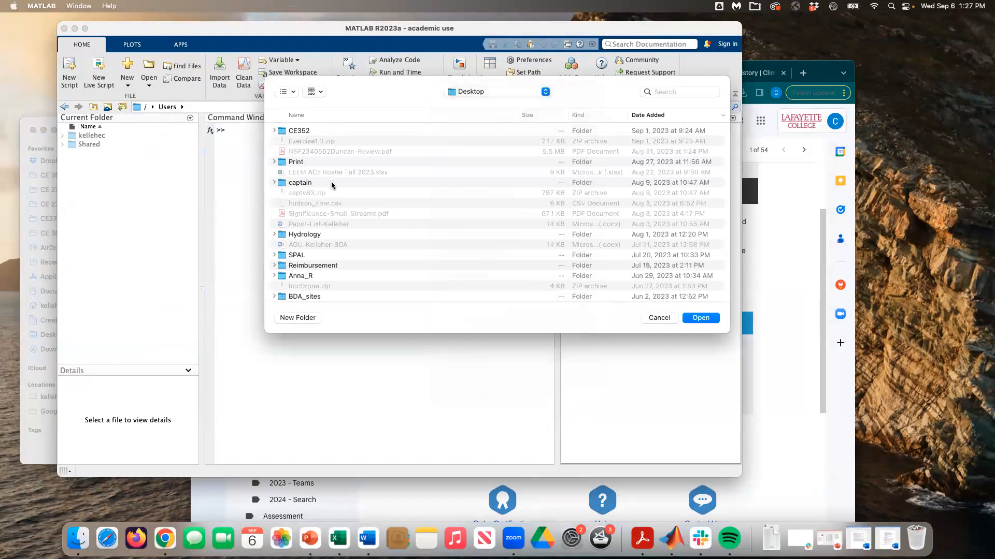
pyautogui.doubleClick(312, 131)
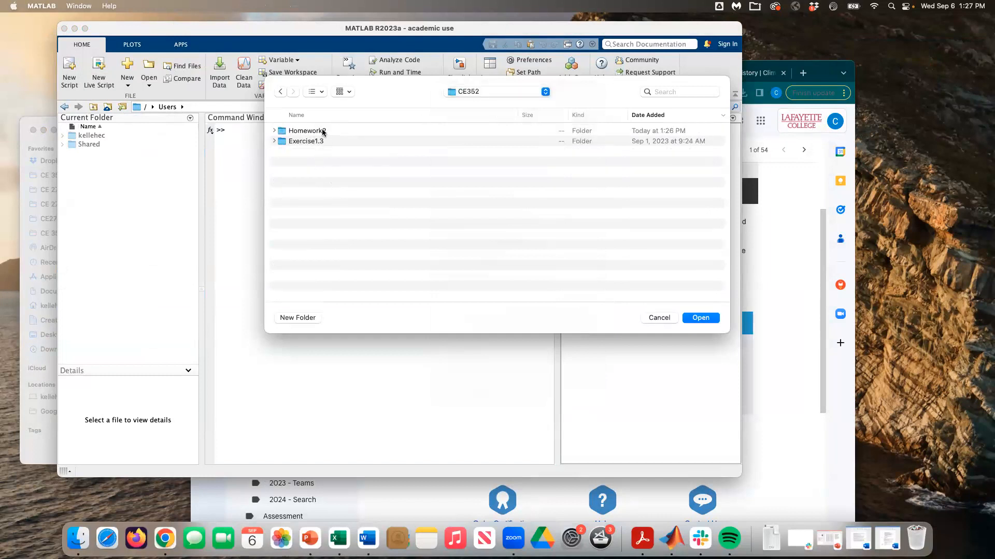
pyautogui.doubleClick(322, 132)
pyautogui.click(702, 317)
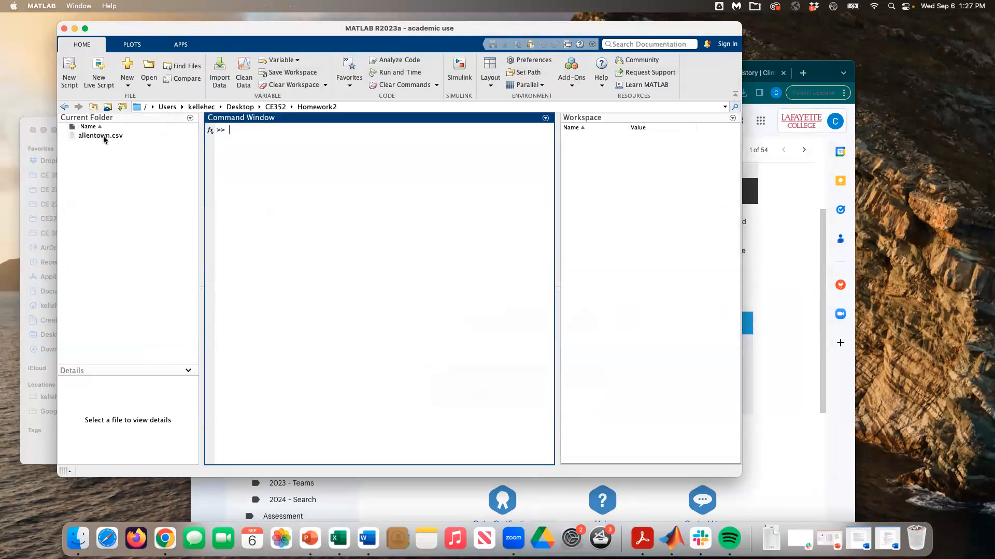
# Step: Open allentown.csv from Homework2 in MATLAB's Import Data tool
pyautogui.click(113, 135)
pyautogui.click(393, 216)
pyautogui.click(139, 228)
pyautogui.click(308, 207)
pyautogui.click(222, 69)
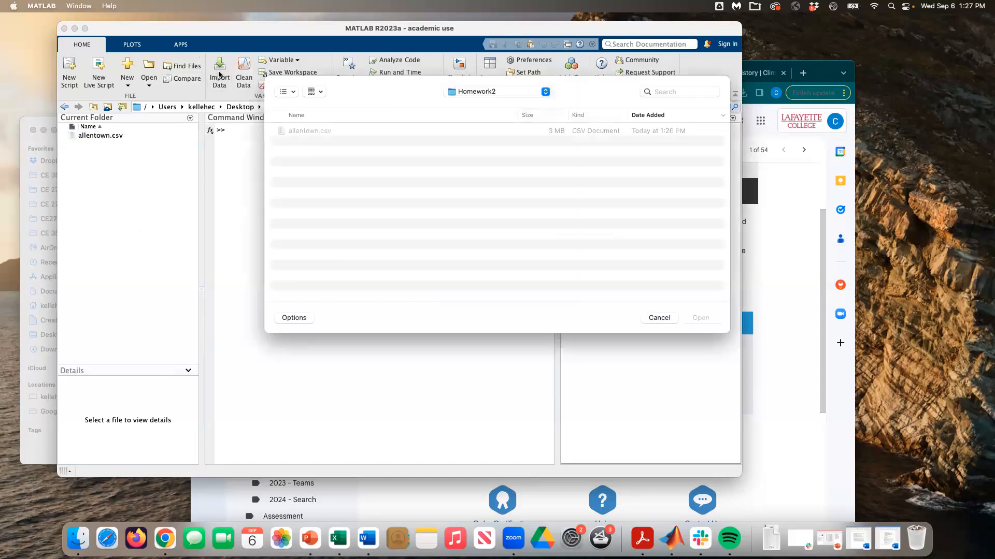
pyautogui.click(332, 132)
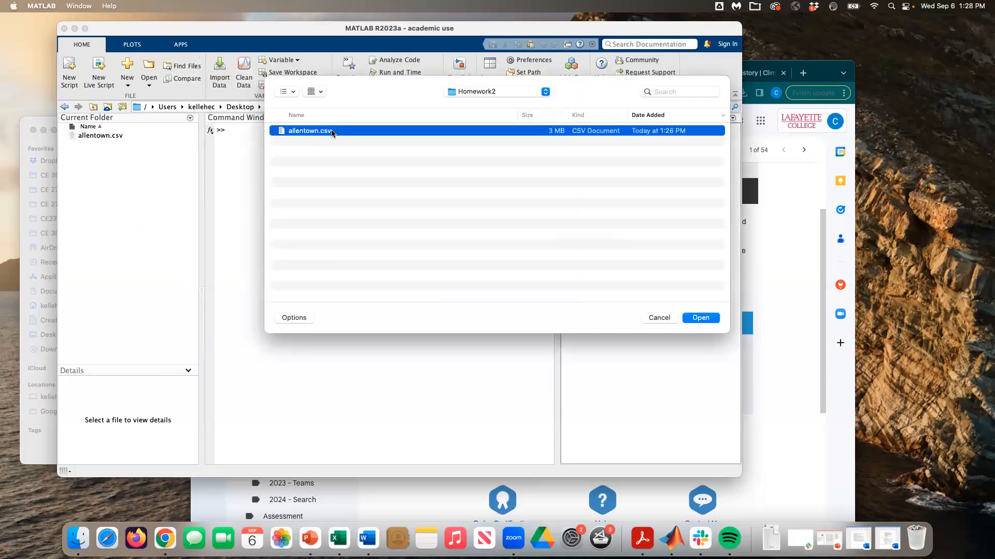
pyautogui.click(700, 318)
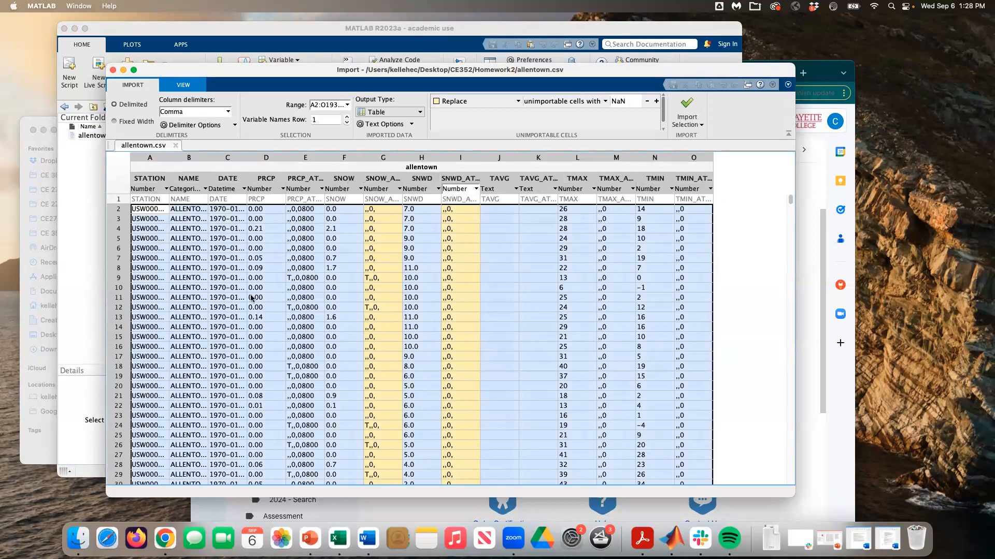
# Step: Set the import Output Type to Column vectors and import the allentown.csv data
pyautogui.moveTo(267, 272)
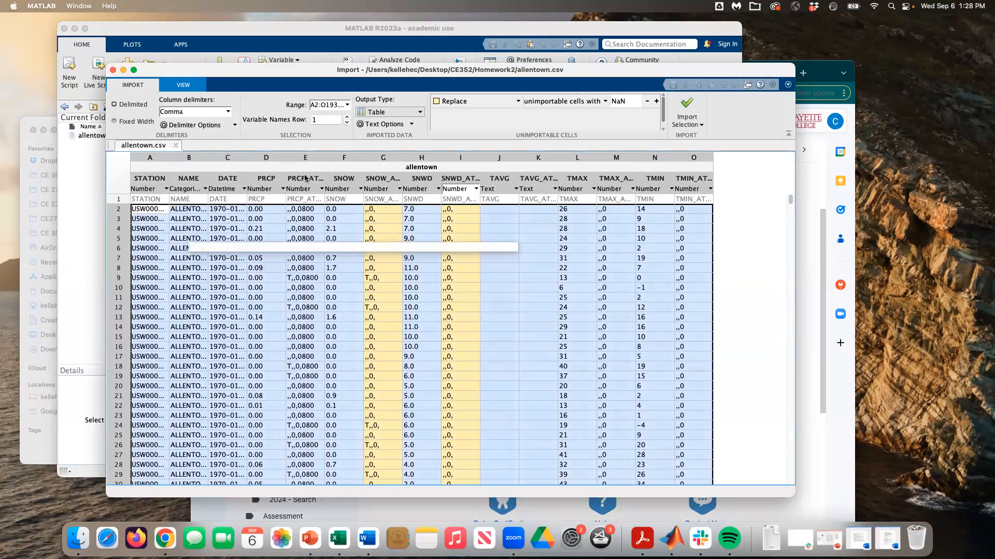
pyautogui.click(376, 113)
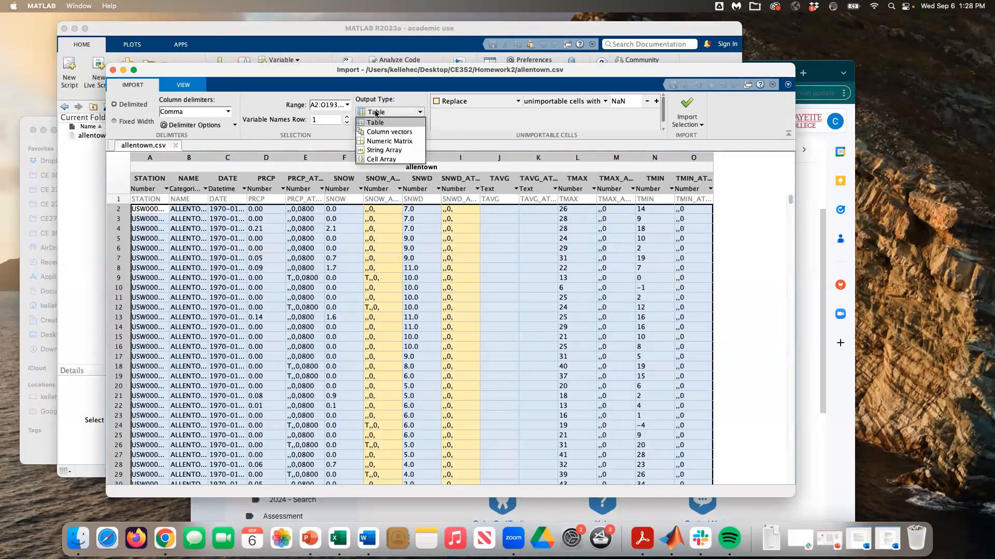
pyautogui.click(380, 131)
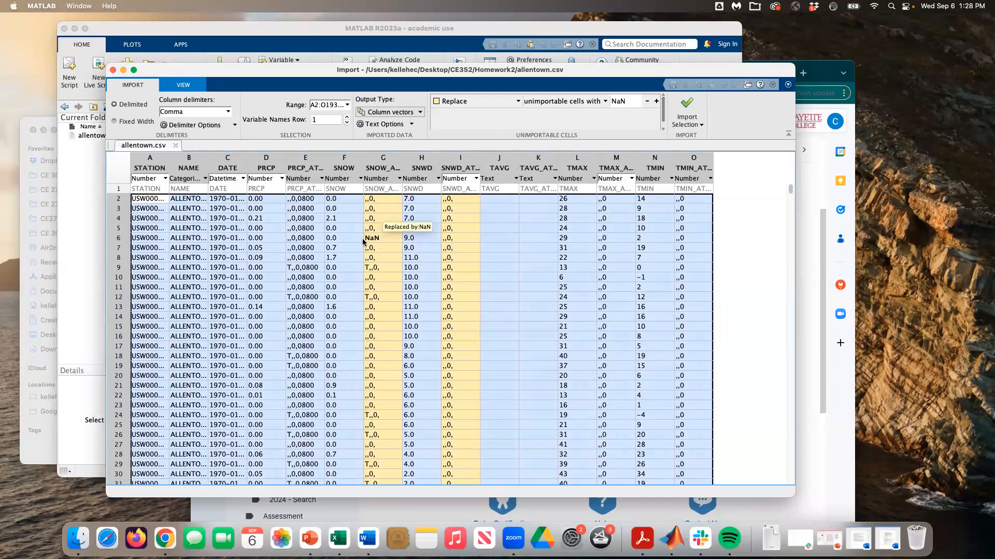
pyautogui.click(690, 107)
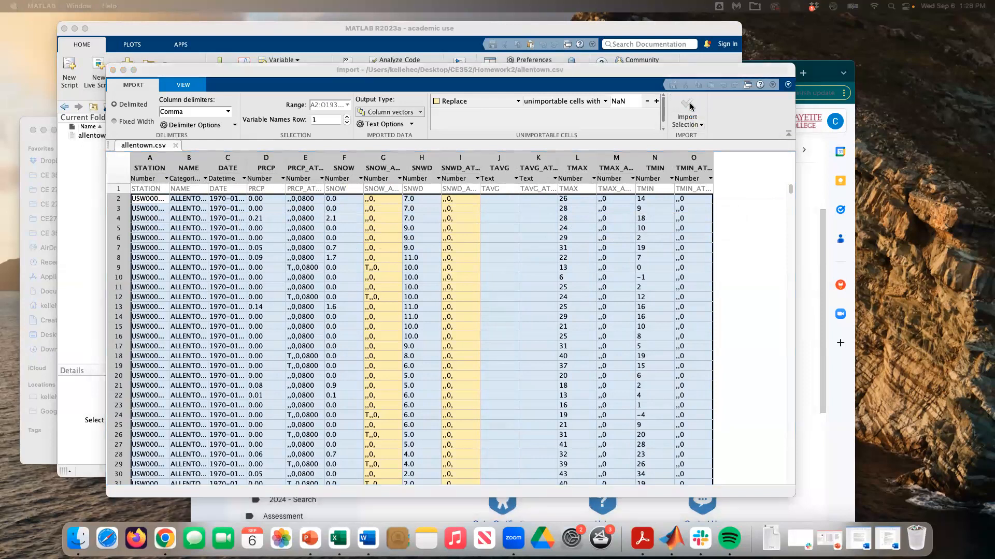
# Step: Close the import tool, save the workspace to allentown.mat, and start a new blank script
pyautogui.click(113, 71)
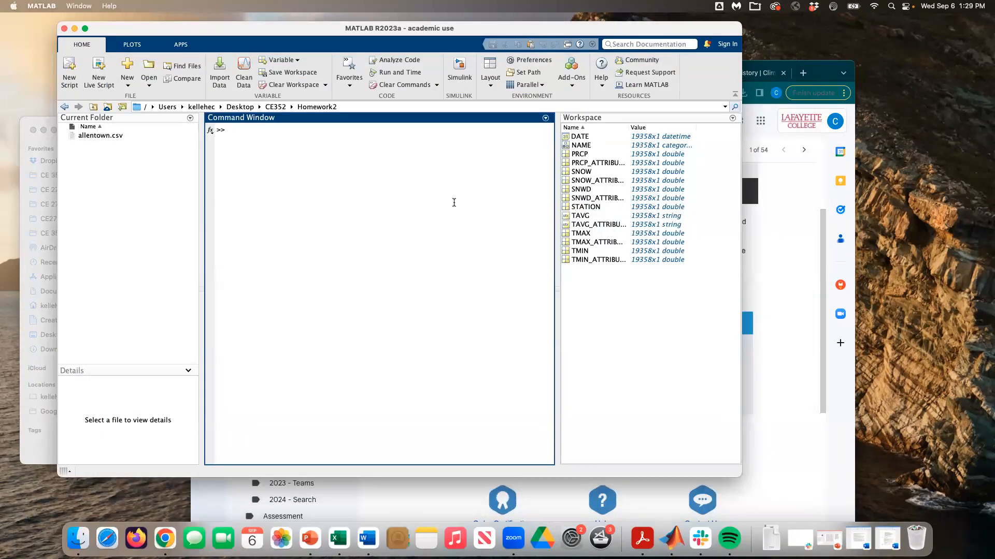
pyautogui.write('save aller')
pyautogui.write('town.mat')
pyautogui.press('Return')
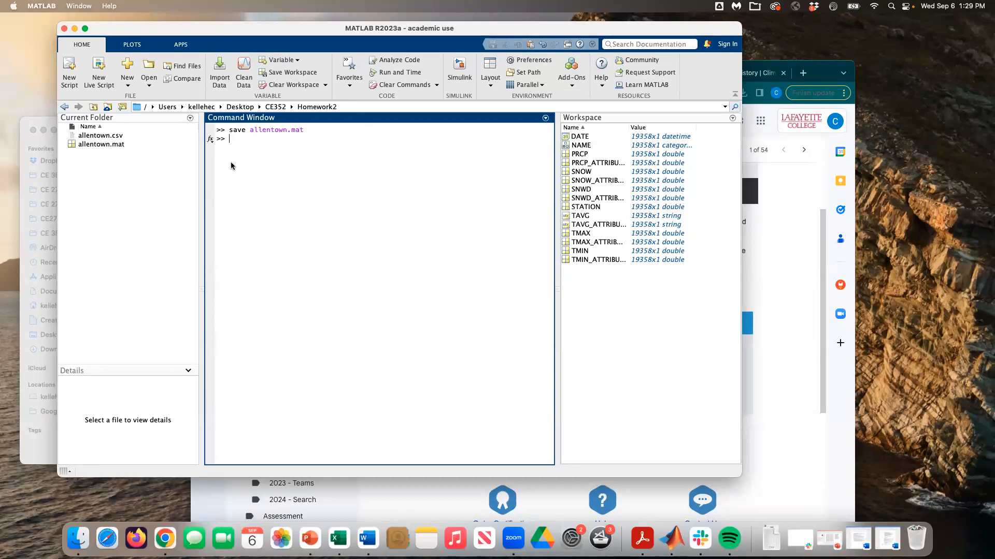
pyautogui.click(75, 85)
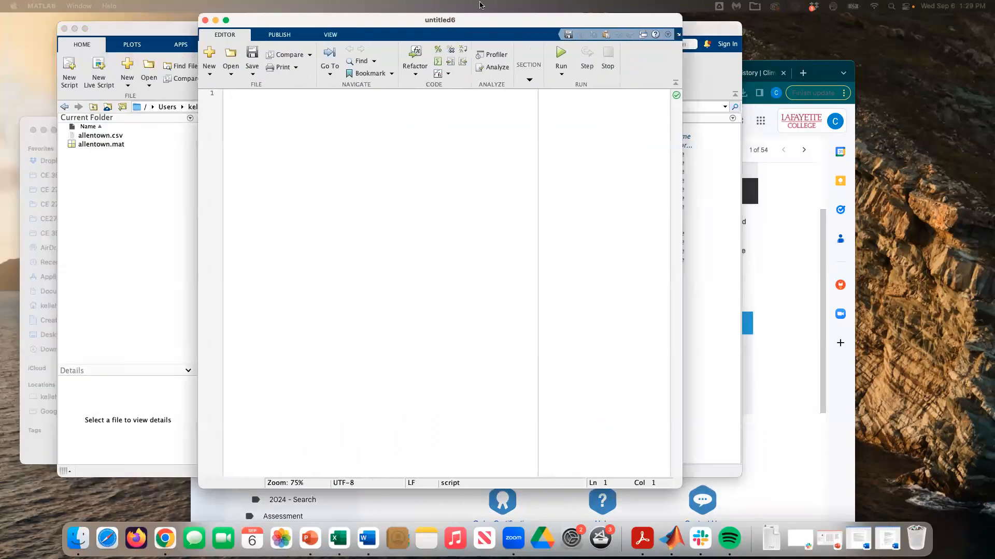
# Step: Begin the script with 'clear all;' and save it as homework_2.m
pyautogui.write('clear all;')
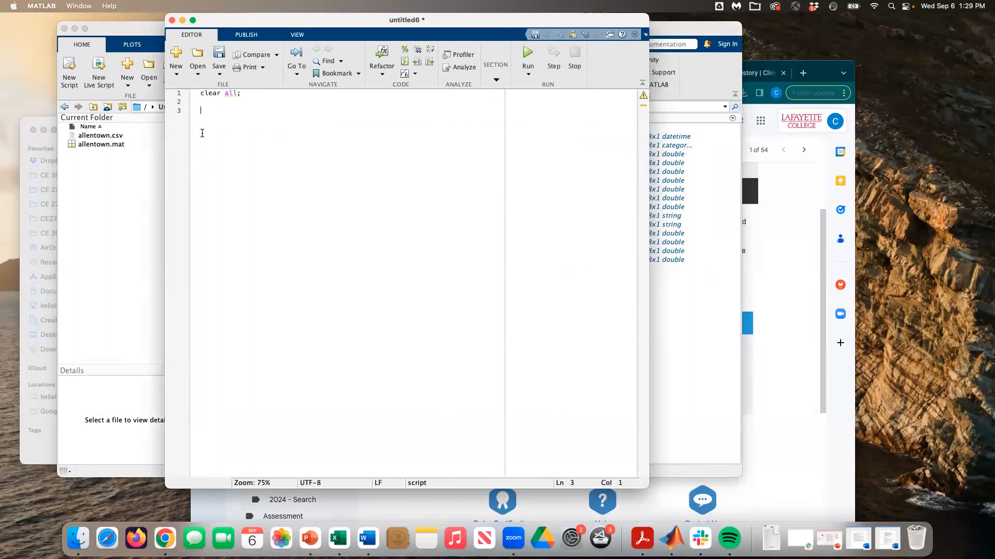
pyautogui.moveTo(229, 89)
pyautogui.click(201, 93)
pyautogui.press('Return')
pyautogui.press('super+s')
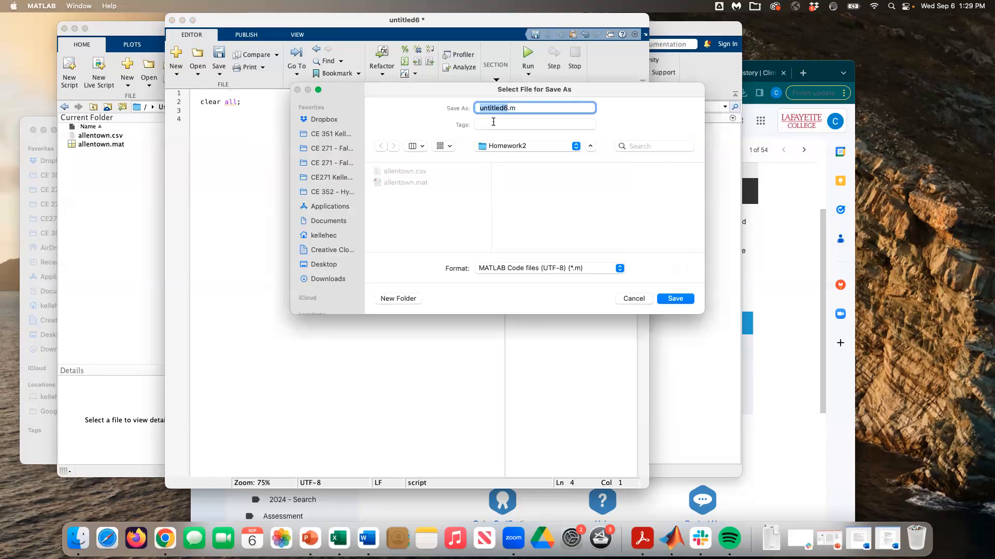
pyautogui.write('homework_2')
pyautogui.press('Return')
# Step: Add 'load allentown.mat' to homework_2, save, and run the script
pyautogui.write('lo')
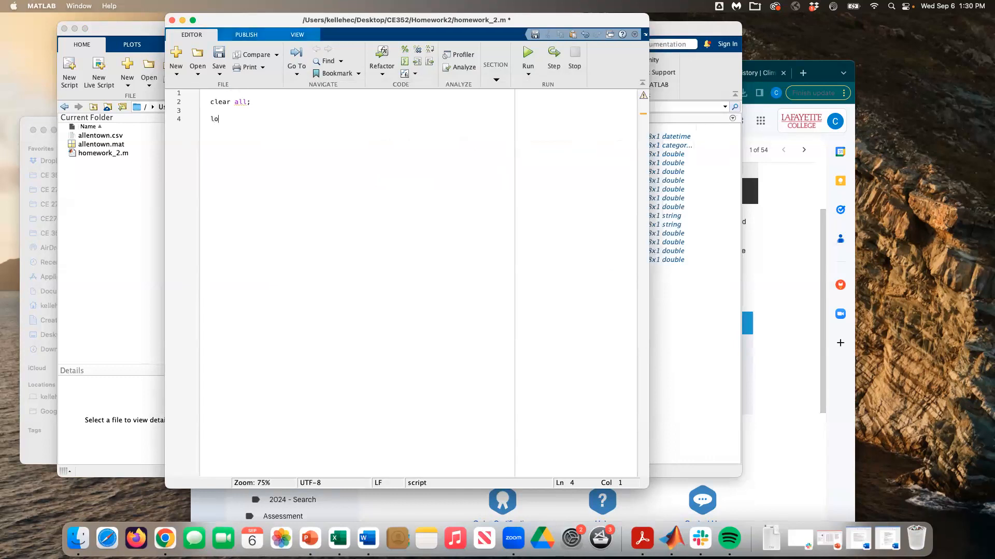
pyautogui.write('ad allentown.mat')
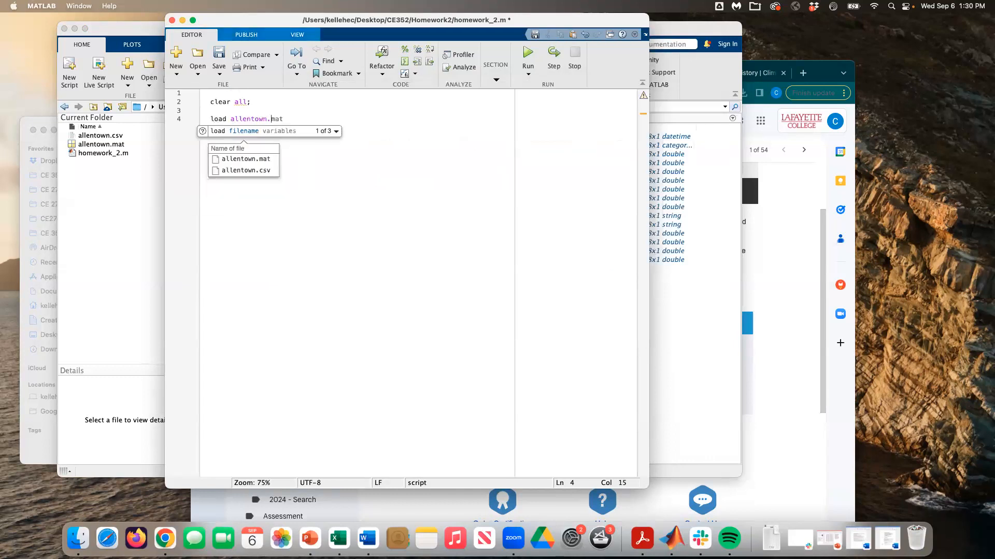
pyautogui.press('Return')
pyautogui.press('super+s')
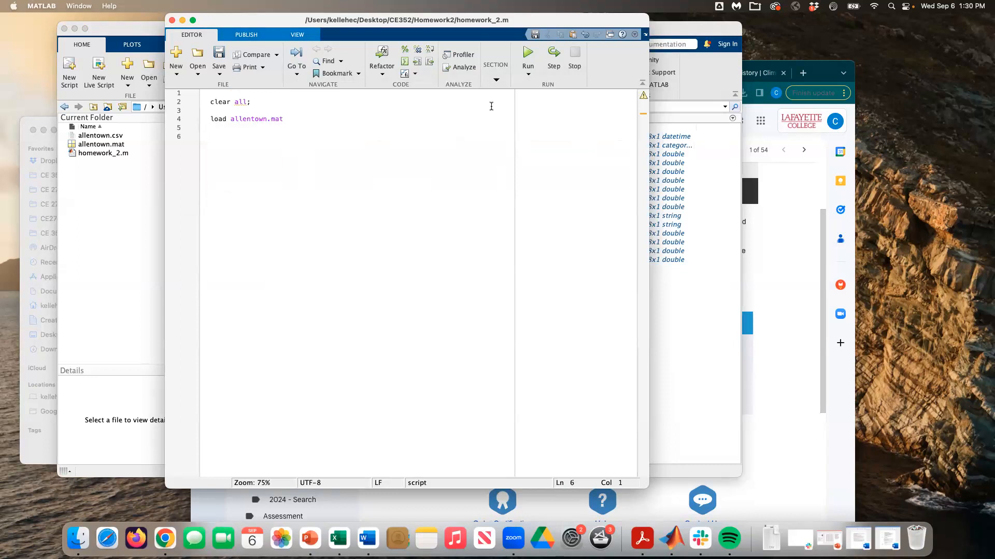
pyautogui.click(528, 51)
# Step: Reposition the editor to reveal the workspace DATE variable, then type 'figure;' on script line 6
pyautogui.click(662, 318)
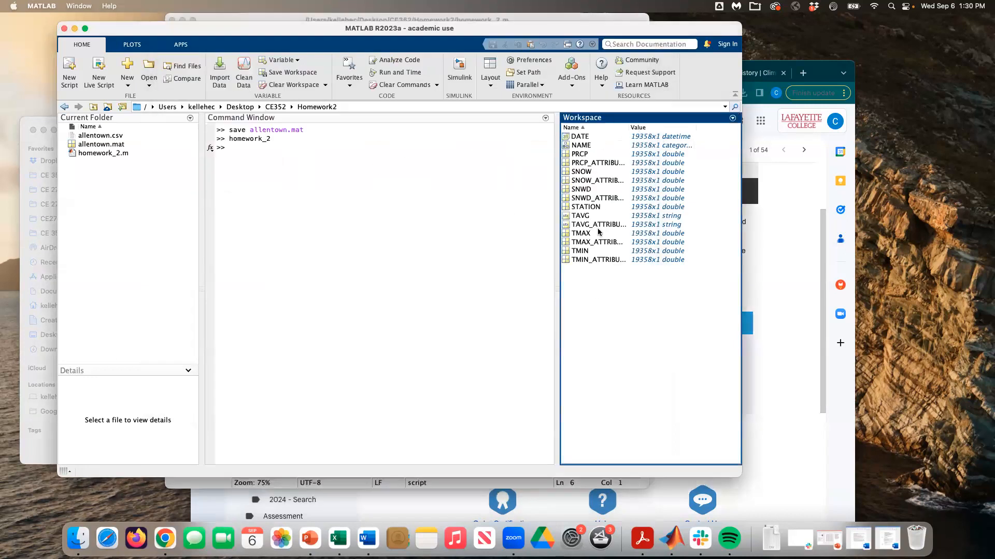
pyautogui.click(242, 20)
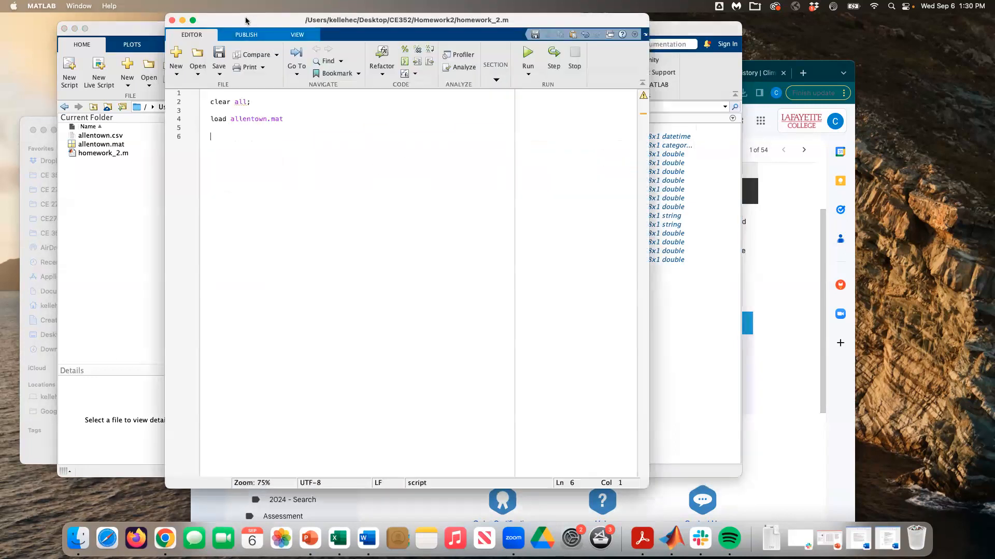
pyautogui.moveTo(257, 20); pyautogui.dragTo(250, 20)
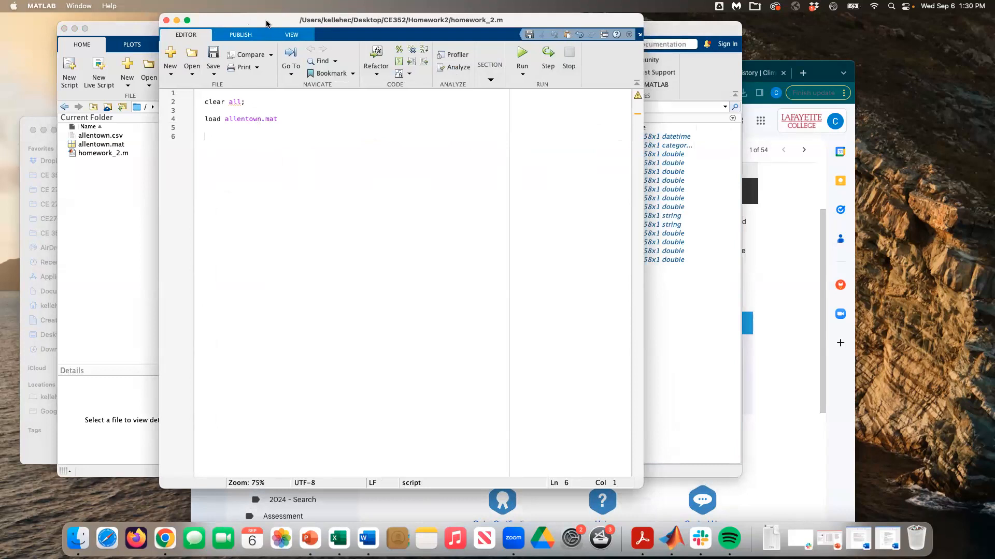
pyautogui.moveTo(273, 21); pyautogui.dragTo(249, 22)
pyautogui.moveTo(618, 487); pyautogui.dragTo(550, 484)
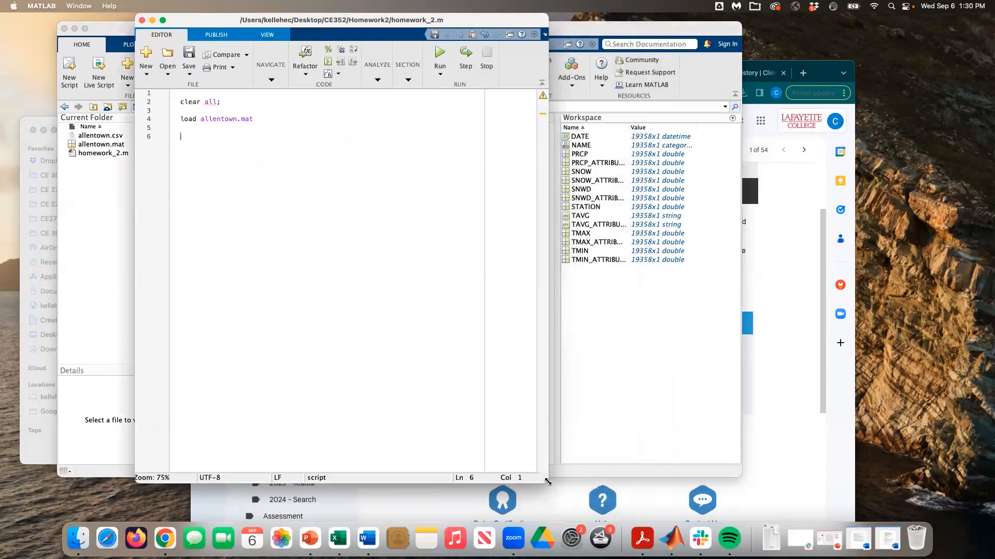
pyautogui.click(589, 328)
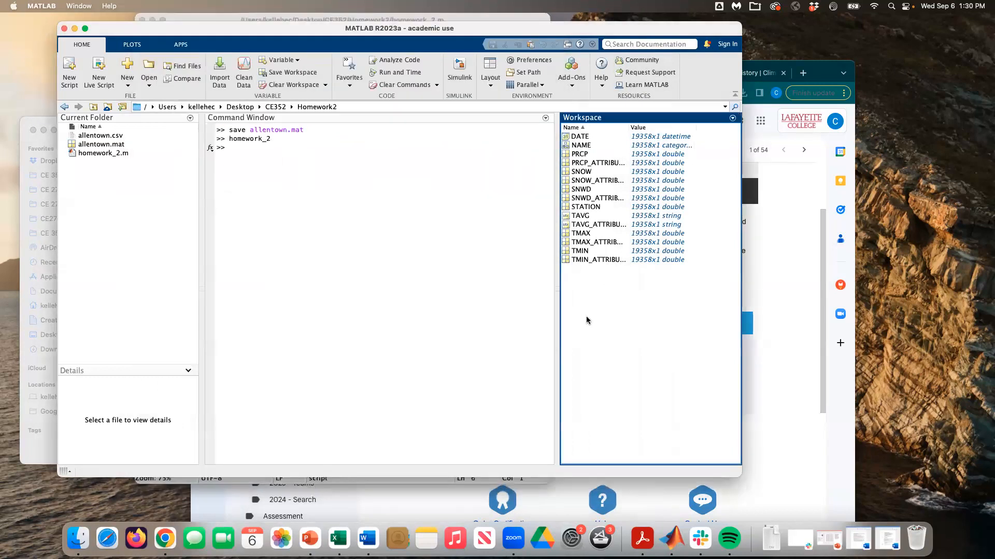
pyautogui.click(583, 137)
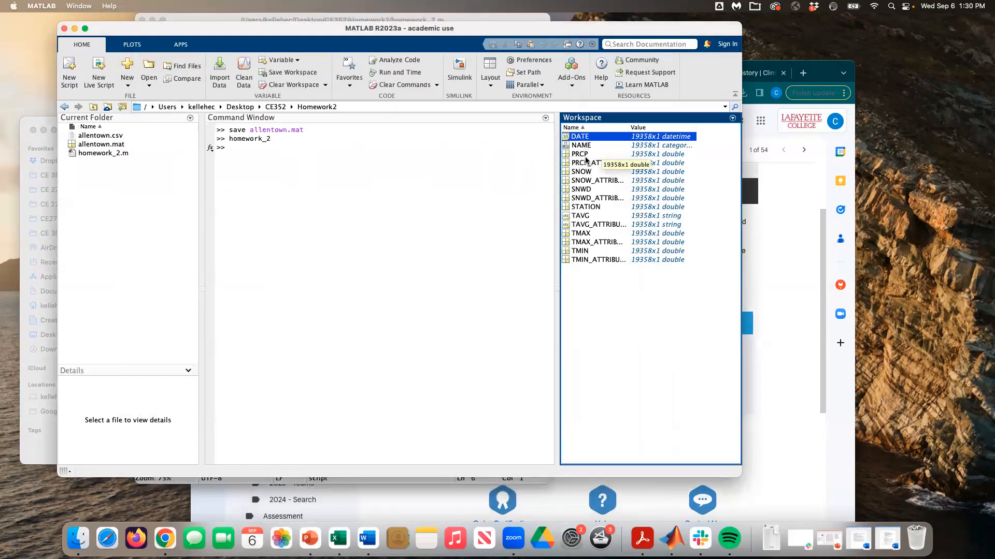
pyautogui.click(387, 480)
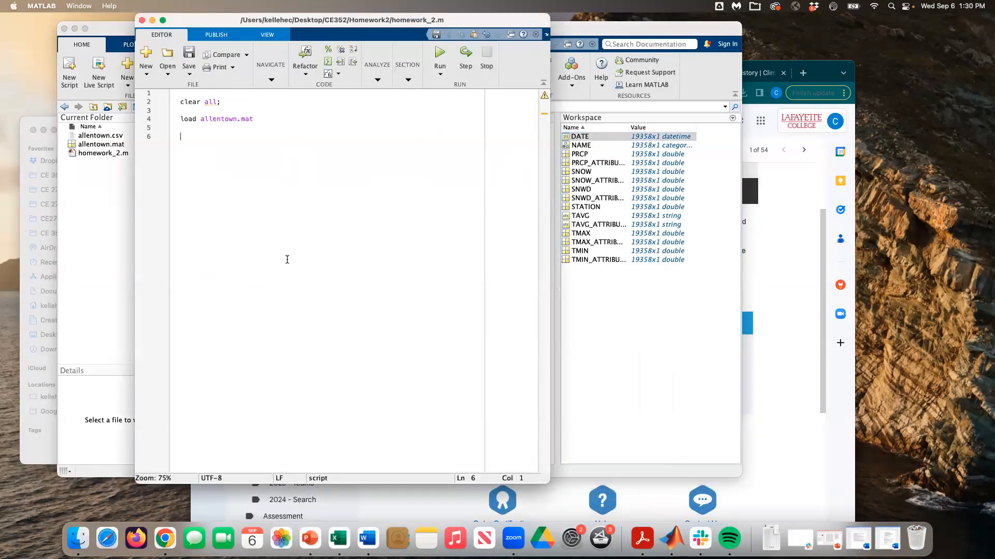
pyautogui.write('figure;')
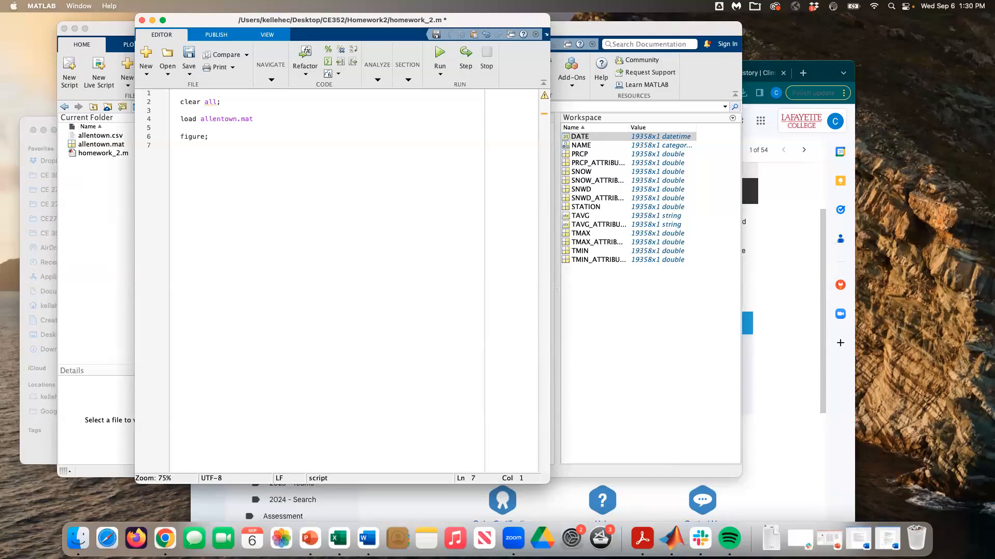
# Step: Add plot(DATE,PRCP,'k'); on line 7, then save, run and inspect the 1970–2022 precipitation figure
pyautogui.write('plot(DATE,')
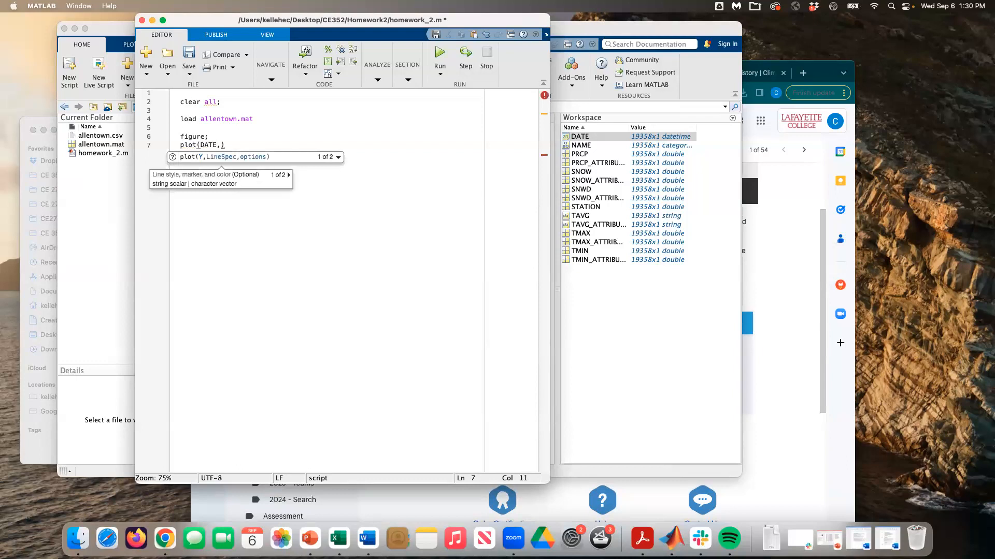
pyautogui.write('PRCP')
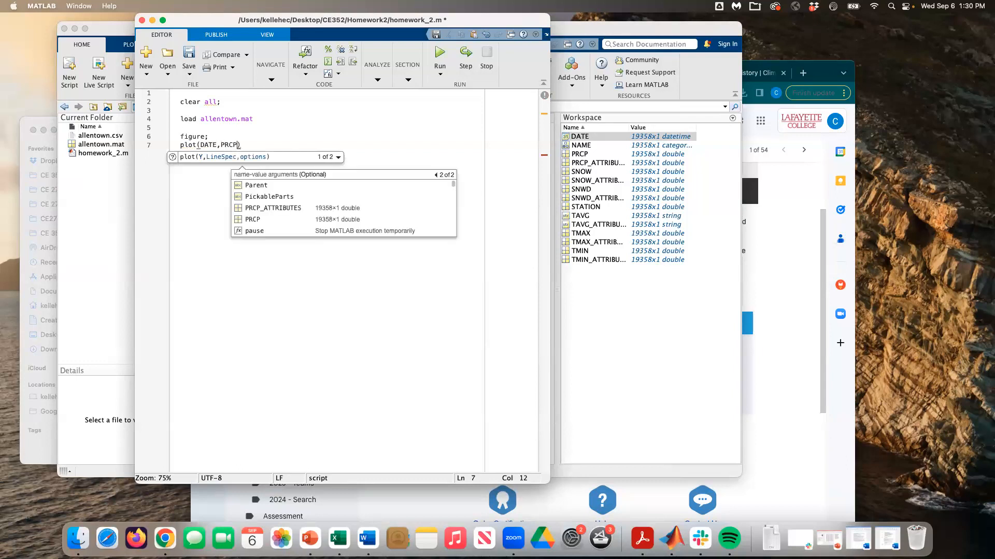
pyautogui.write(",''")
pyautogui.press('BackSpace')
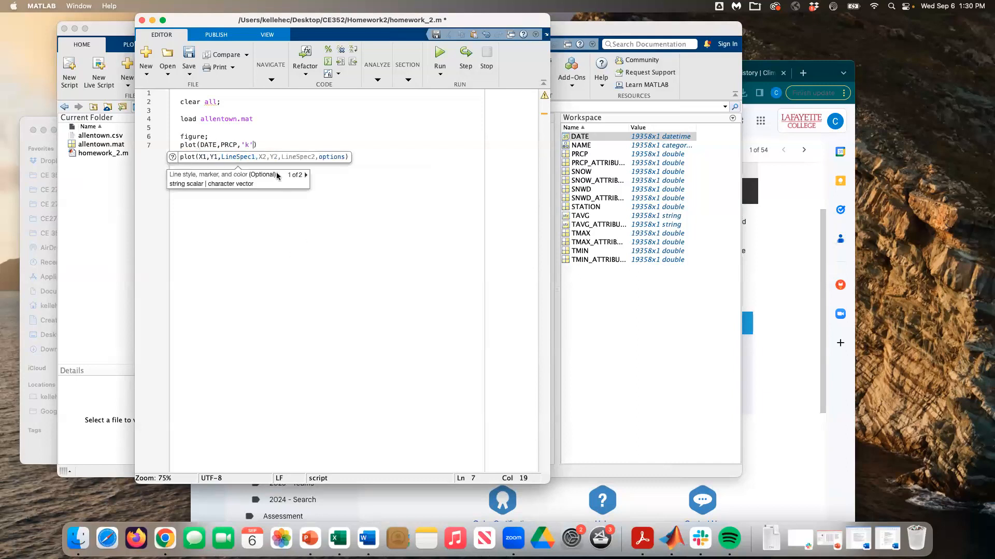
pyautogui.click(272, 148)
pyautogui.write(';')
pyautogui.press('super+s')
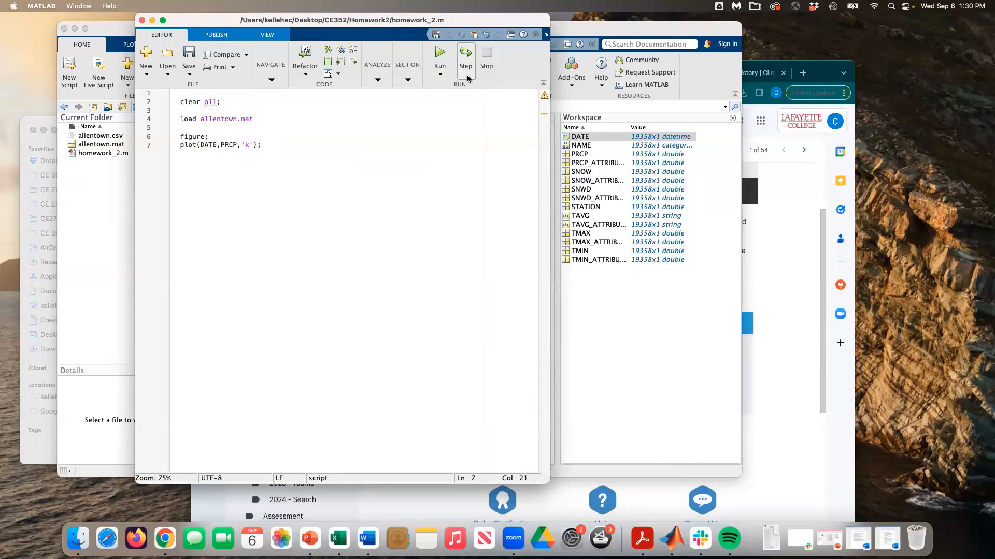
pyautogui.click(438, 53)
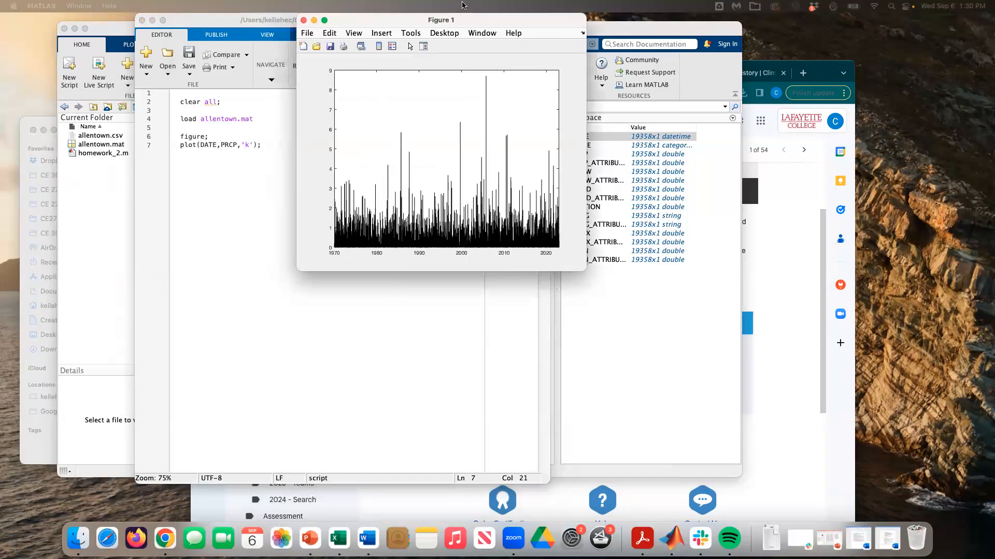
pyautogui.moveTo(485, 270); pyautogui.dragTo(792, 245)
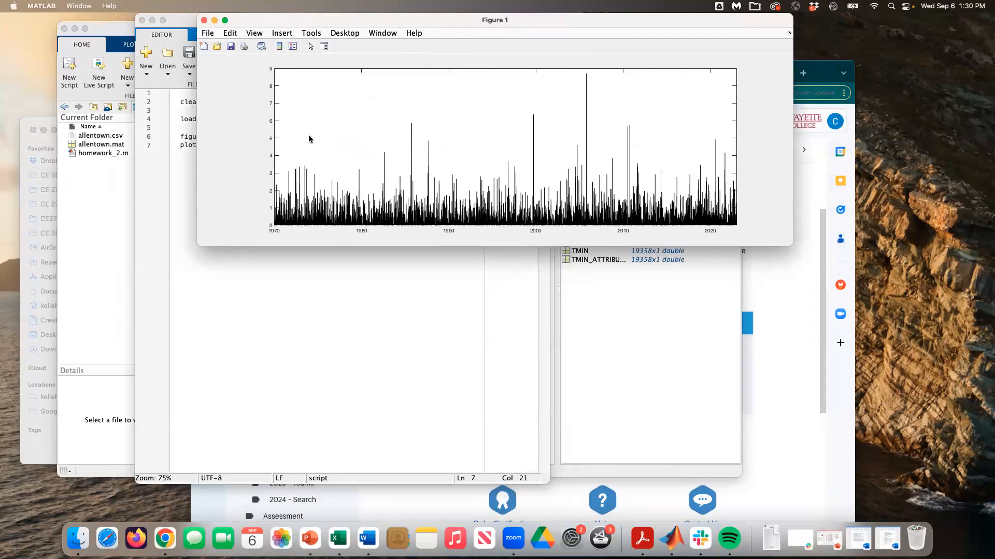
pyautogui.click(203, 21)
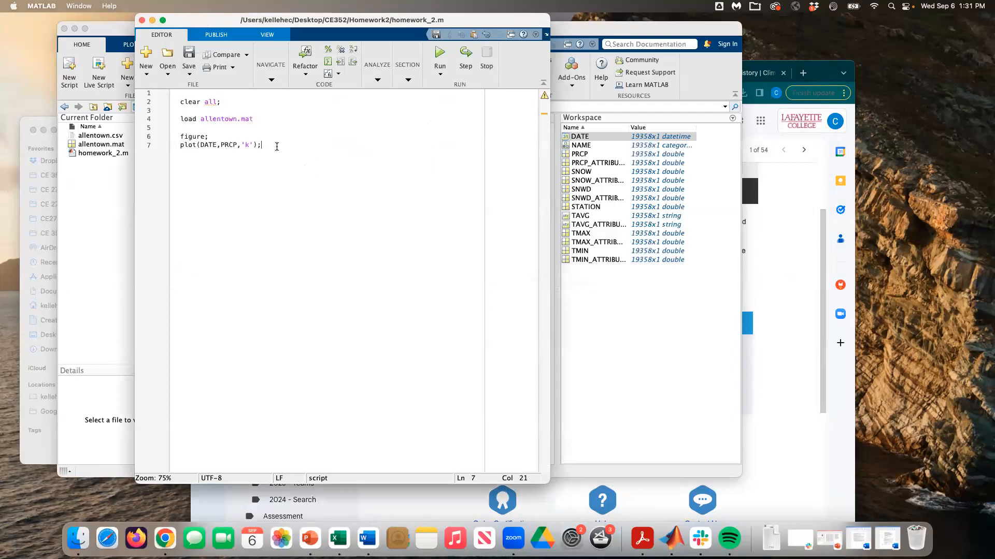
# Step: Add xlabel("Date") and ylabel("Precip (in)") lines, then run to view the labelled figure
pyautogui.press('Return')
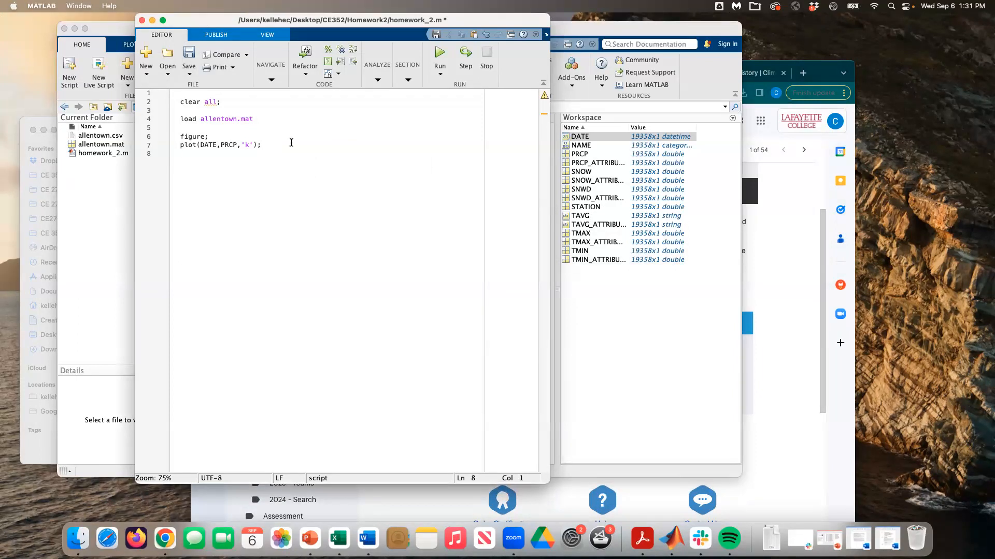
pyautogui.moveTo(224, 21); pyautogui.dragTo(217, 21)
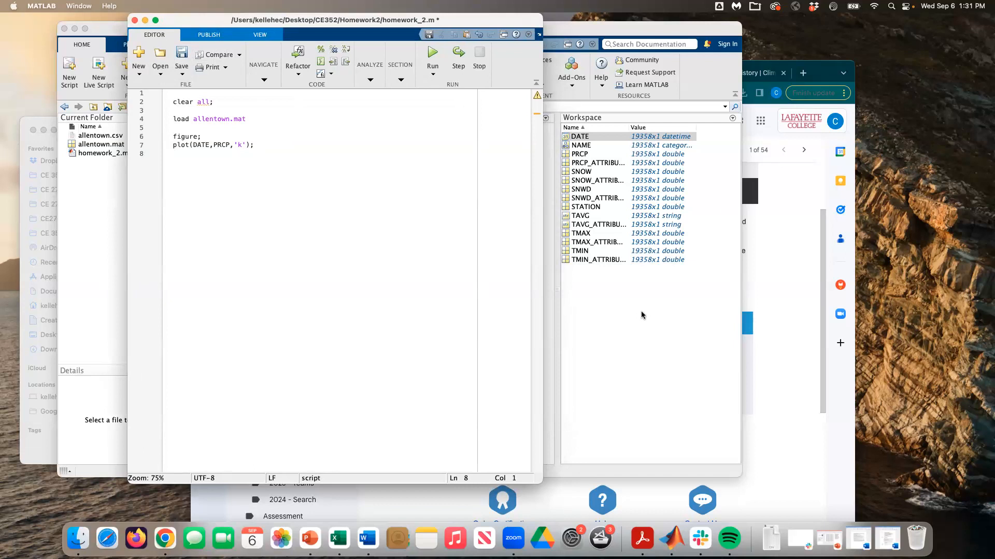
pyautogui.write('l(')
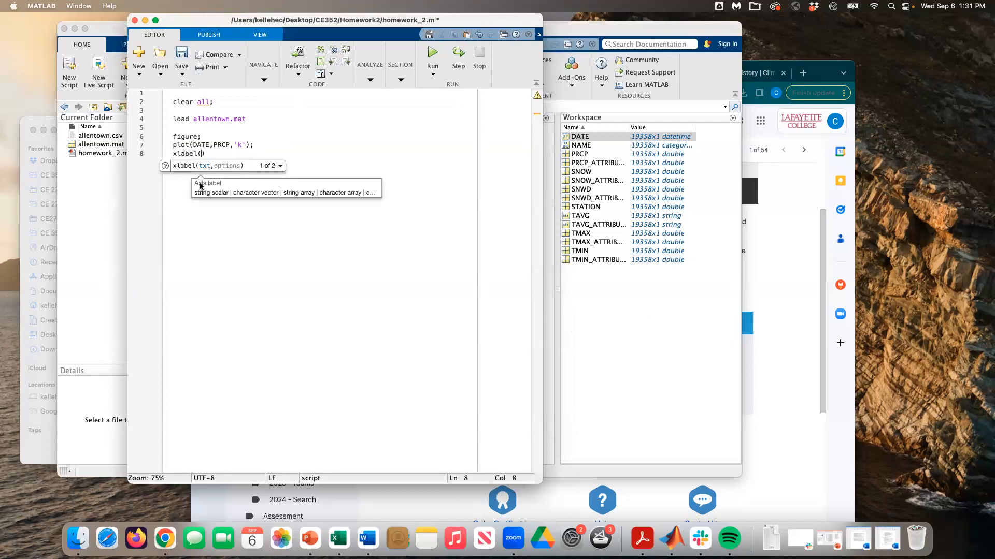
pyautogui.write('"Date") ylabel')
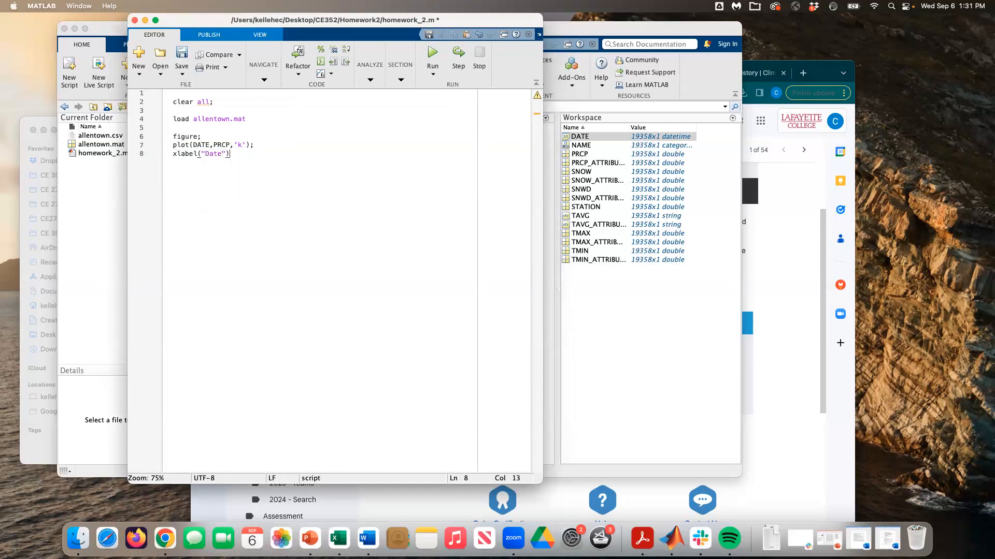
pyautogui.write('(')
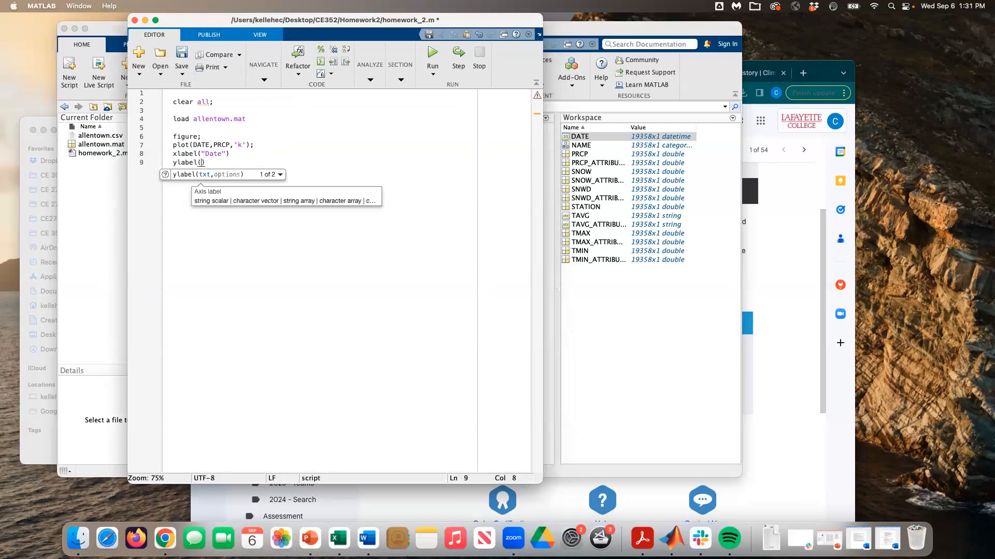
pyautogui.write('"Precip (in)')
pyautogui.click(432, 56)
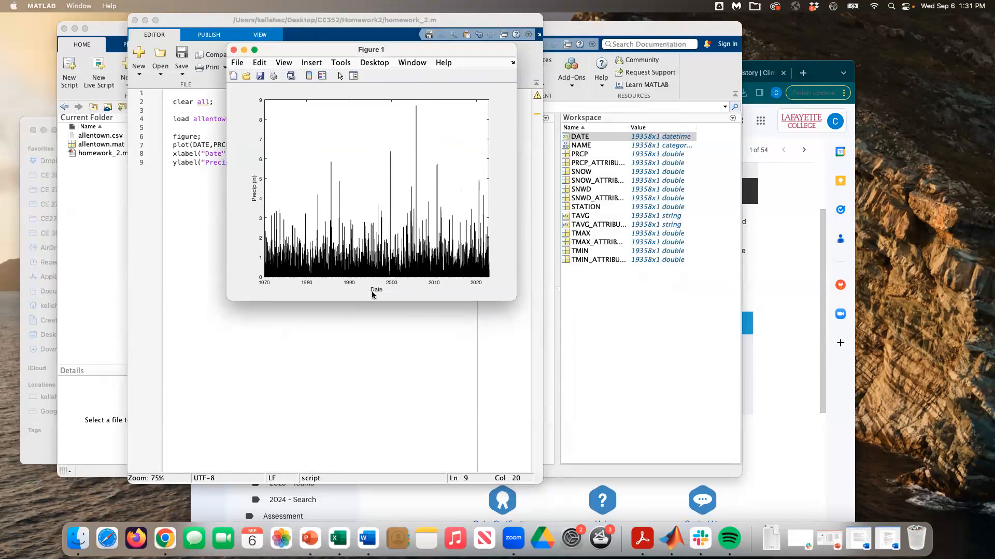
pyautogui.click(234, 50)
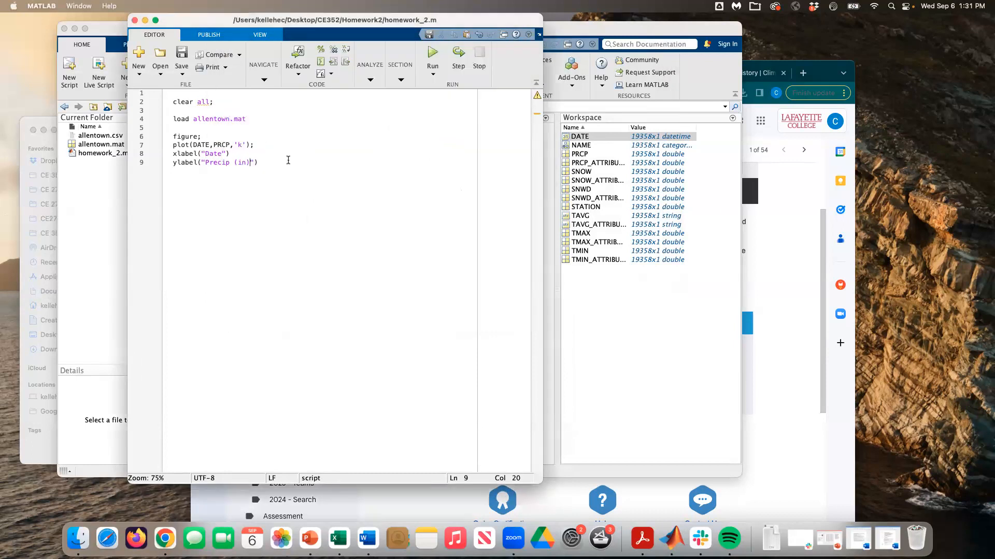
# Step: Add 'FontSize',16 to both the xlabel and ylabel calls, save, and rerun the script
pyautogui.click(226, 154)
pyautogui.write(",'FontSi")
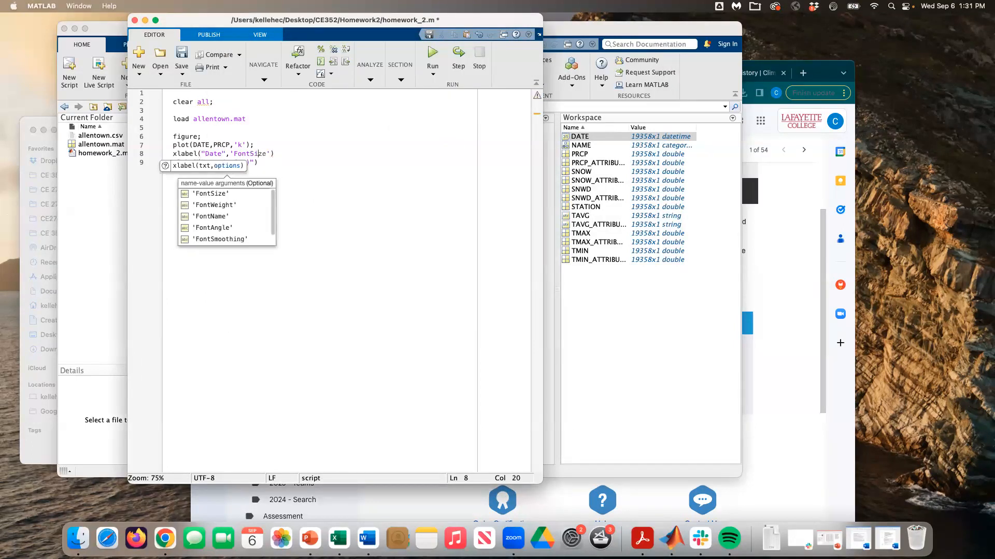
pyautogui.write("ze'")
pyautogui.write(',16')
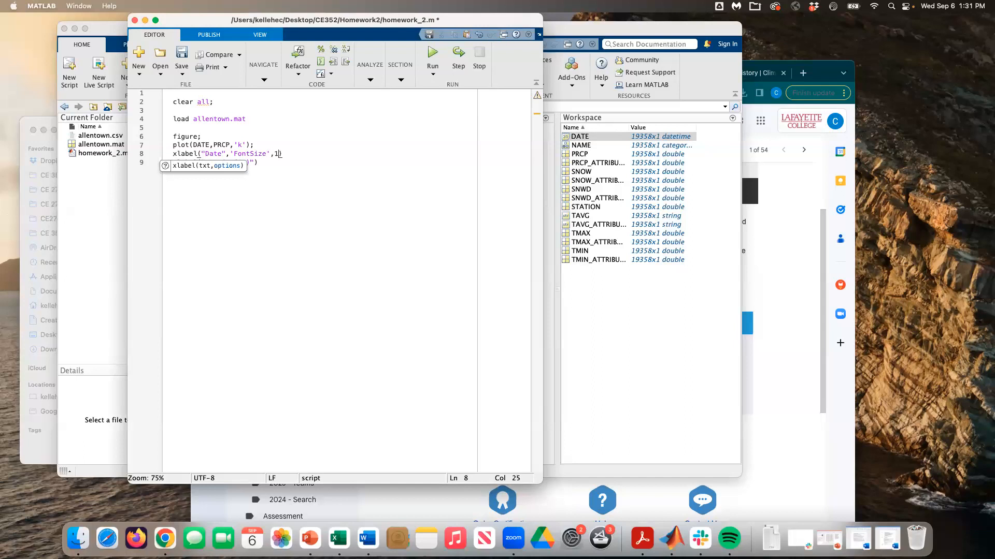
pyautogui.moveTo(225, 154); pyautogui.dragTo(285, 155)
pyautogui.press('super+c')
pyautogui.click(253, 163)
pyautogui.press('super+v')
pyautogui.press('super+s')
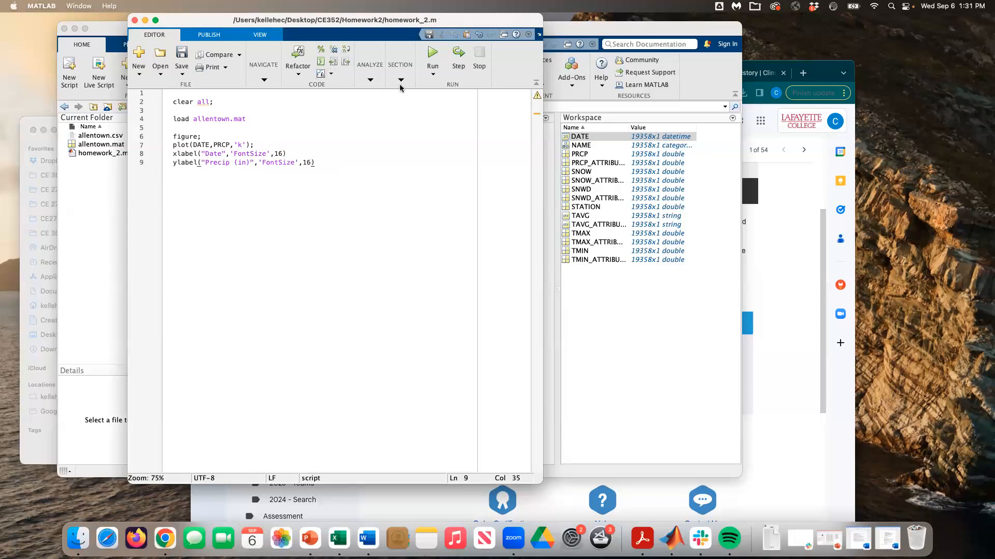
pyautogui.click(430, 54)
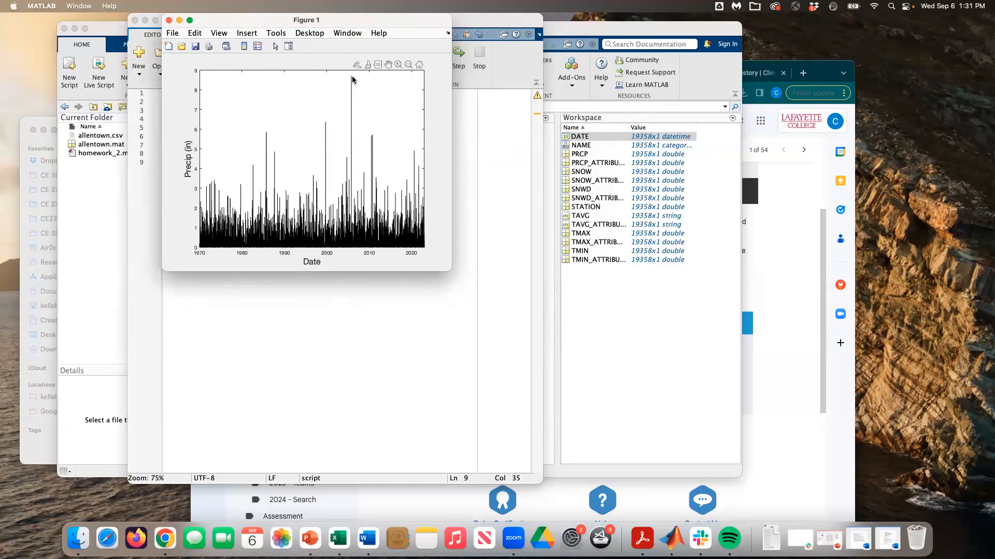
# Step: Close Figure 1 and add a figure; command on line 11, then save
pyautogui.moveTo(351, 79)
pyautogui.click(169, 23)
pyautogui.click(330, 161)
pyautogui.press('Return')
pyautogui.press('Return')
pyautogui.write('fgur;')
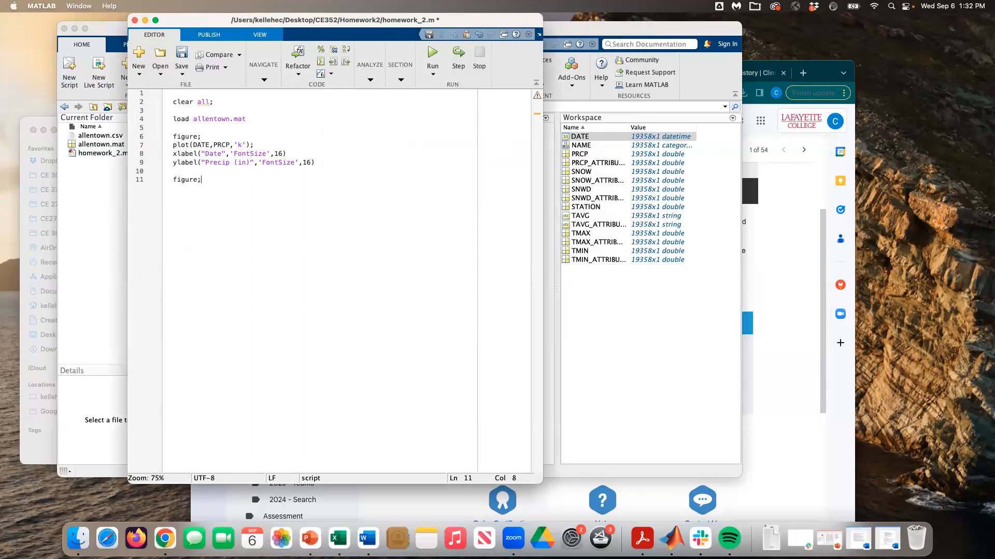
pyautogui.press('cmd+s')
# Step: Duplicate the plot and axis-label lines 7–9 below it as lines 12–14
pyautogui.moveTo(316, 162); pyautogui.dragTo(171, 145)
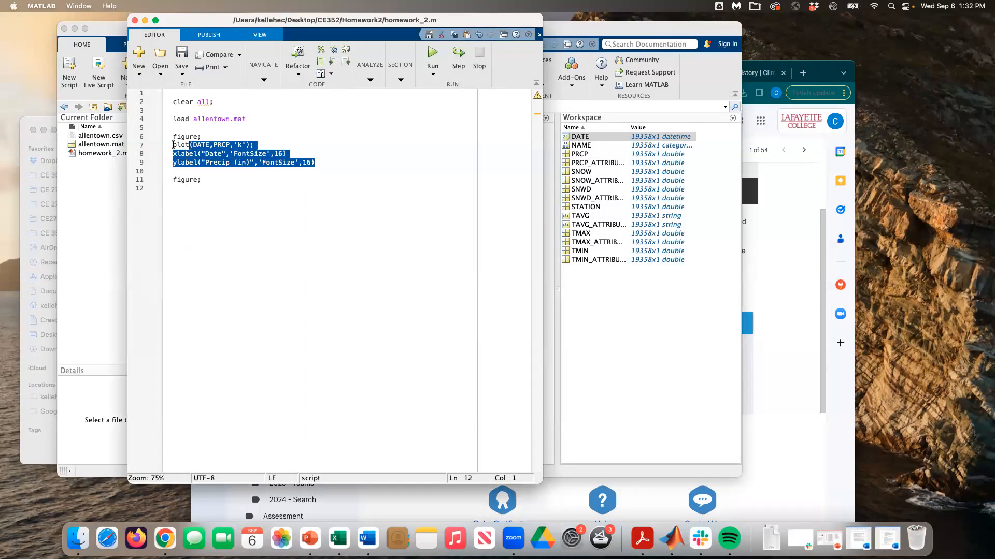
pyautogui.press('cmd+c')
pyautogui.click(193, 189)
pyautogui.press('cmd+v')
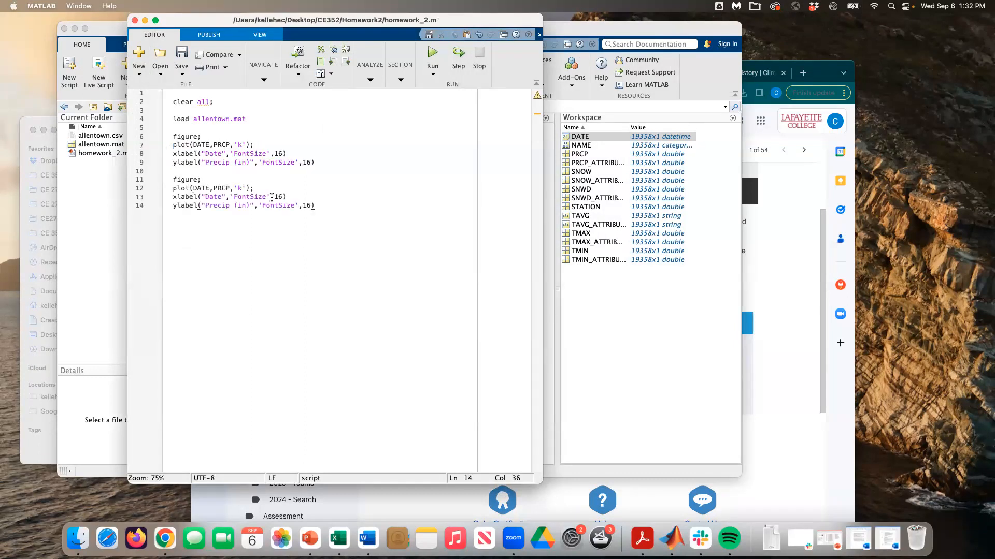
pyautogui.click(633, 372)
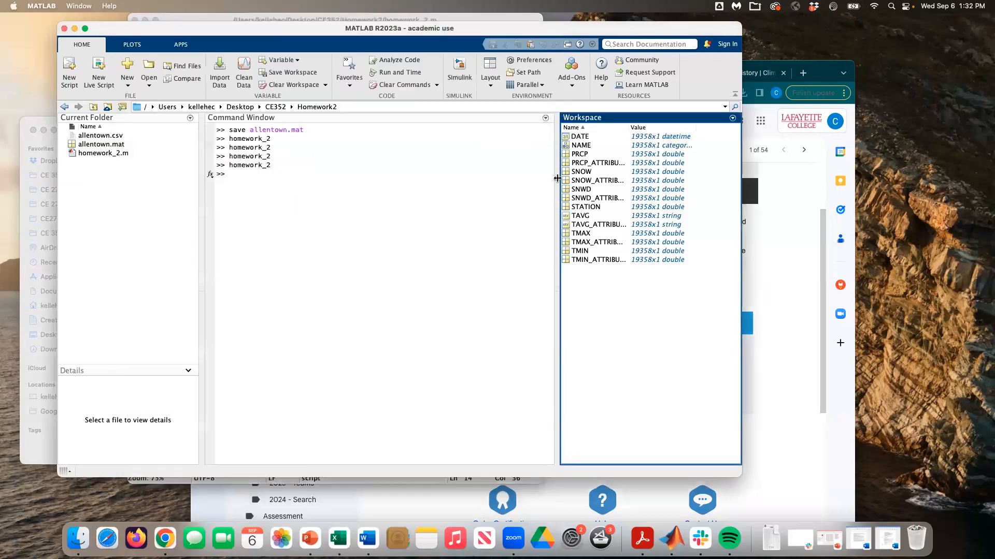
# Step: Open the DATE variable and locate row 18994, the first 2022 date (2022-01-01)
pyautogui.doubleClick(588, 138)
pyautogui.moveTo(549, 168); pyautogui.dragTo(549, 317)
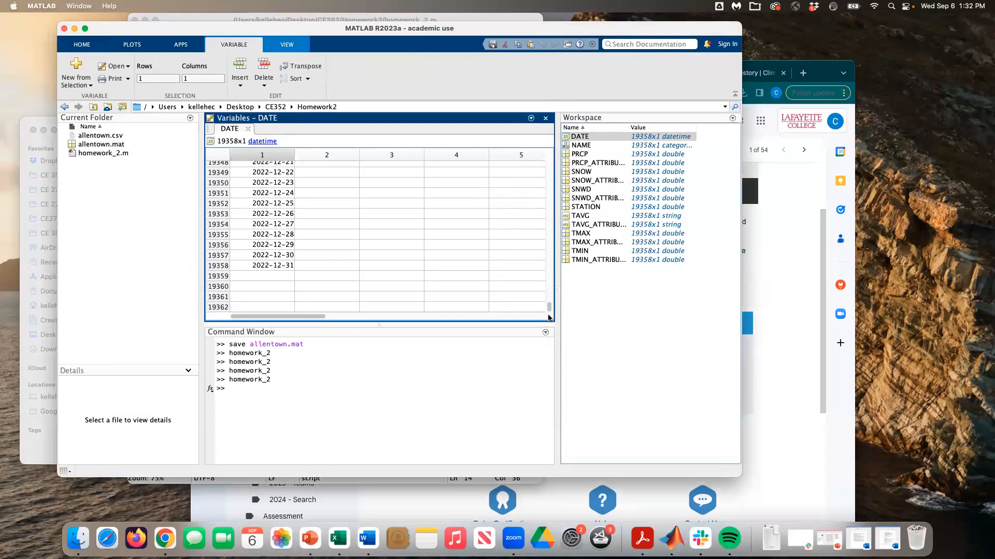
pyautogui.scroll(10, 297, 219)
pyautogui.hscroll(2, 297, 218)
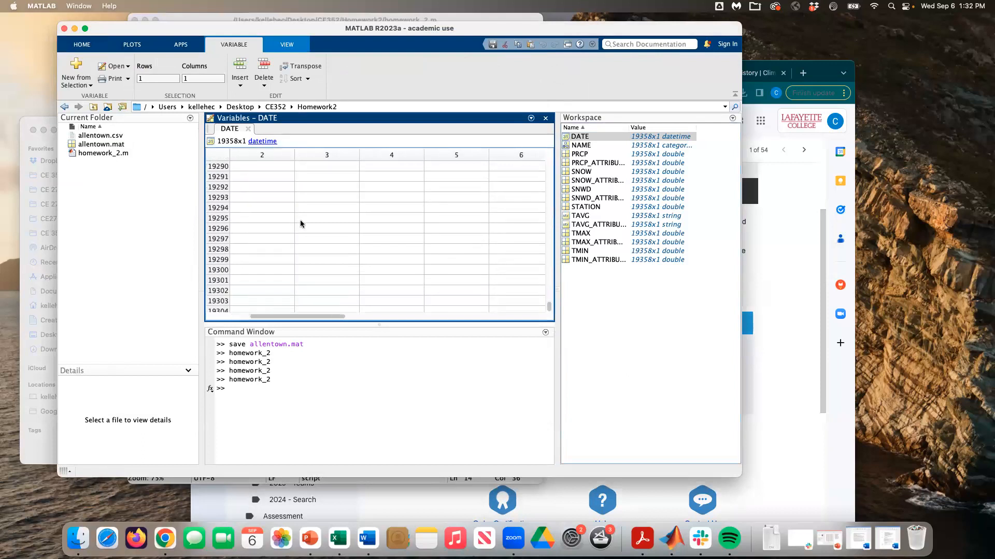
pyautogui.hscroll(-2, 300, 219)
pyautogui.scroll(20, 301, 221)
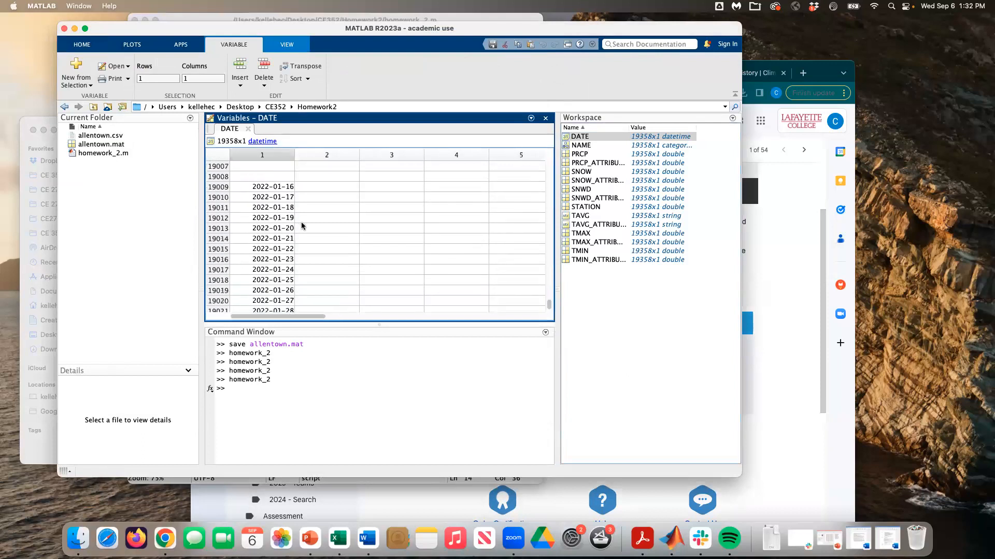
pyautogui.scroll(-8, 303, 226)
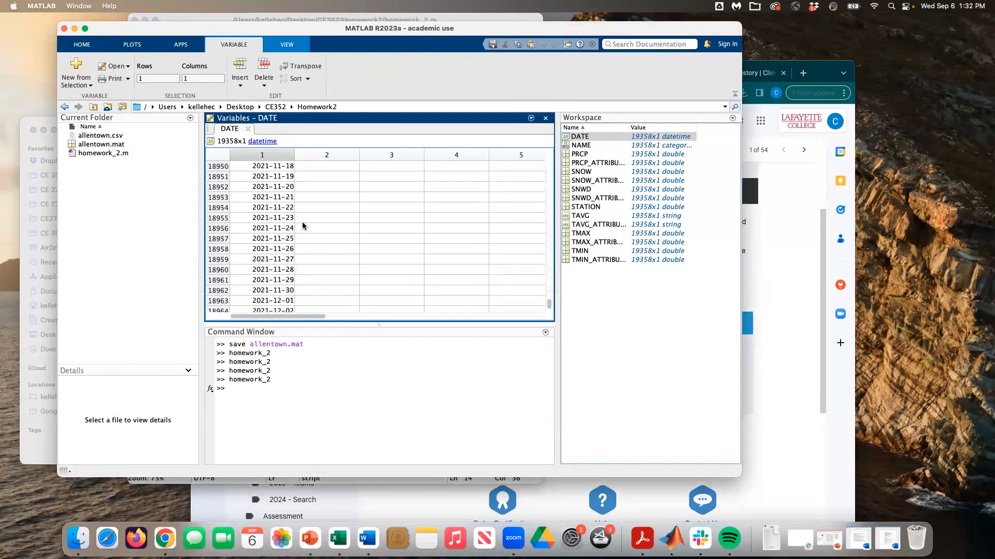
pyautogui.scroll(-5, 303, 226)
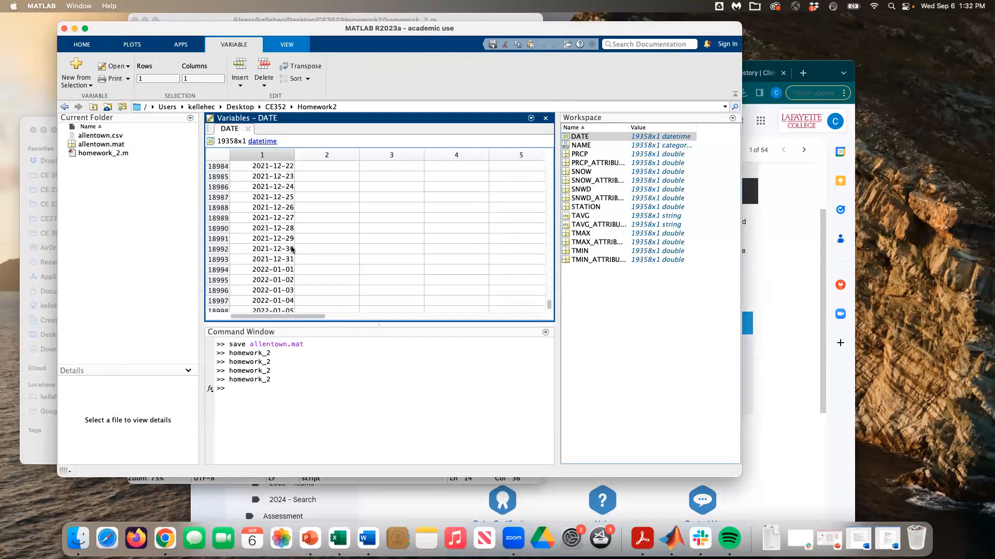
pyautogui.click(283, 262)
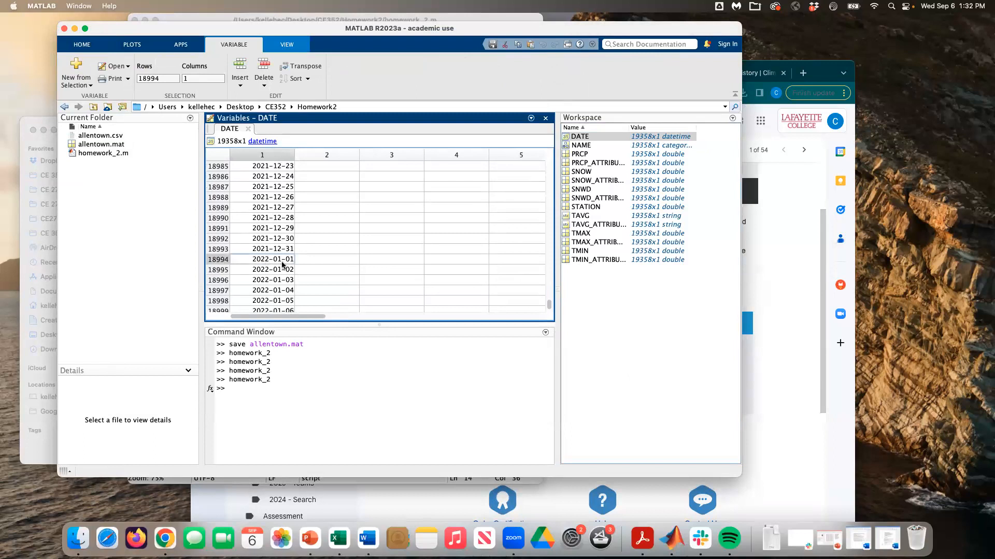
# Step: Note 18994 at the Command Window prompt, copy it, and go back to homework_2.m
pyautogui.click(274, 392)
pyautogui.write('18994')
pyautogui.doubleClick(234, 389)
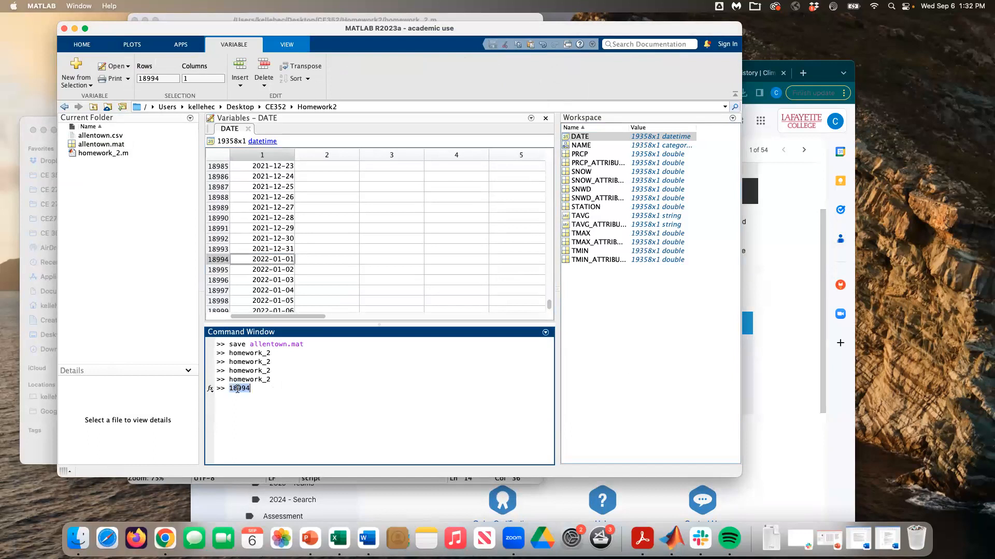
pyautogui.click(186, 482)
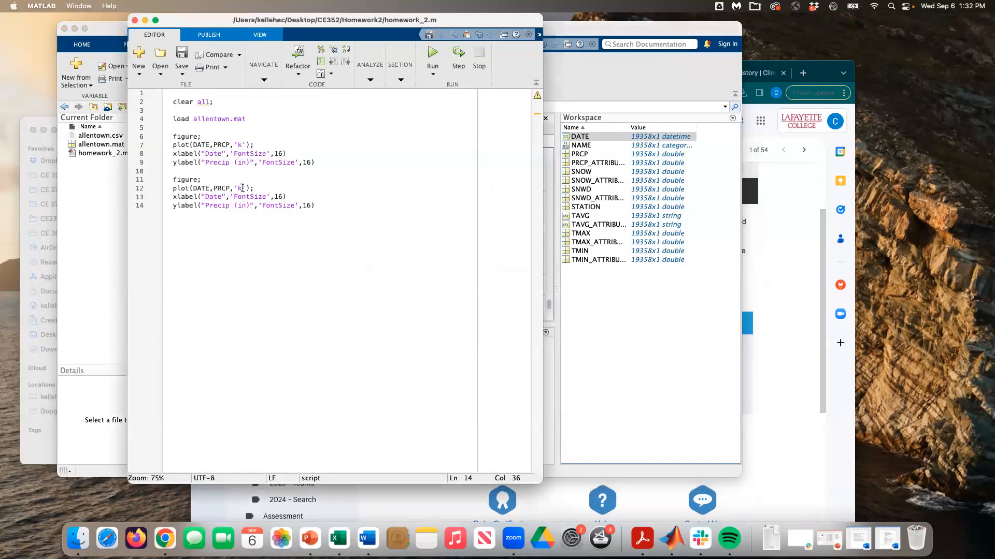
# Step: Index both DATE and PRCP on line 12 with (18994:19358) and save
pyautogui.write('(')
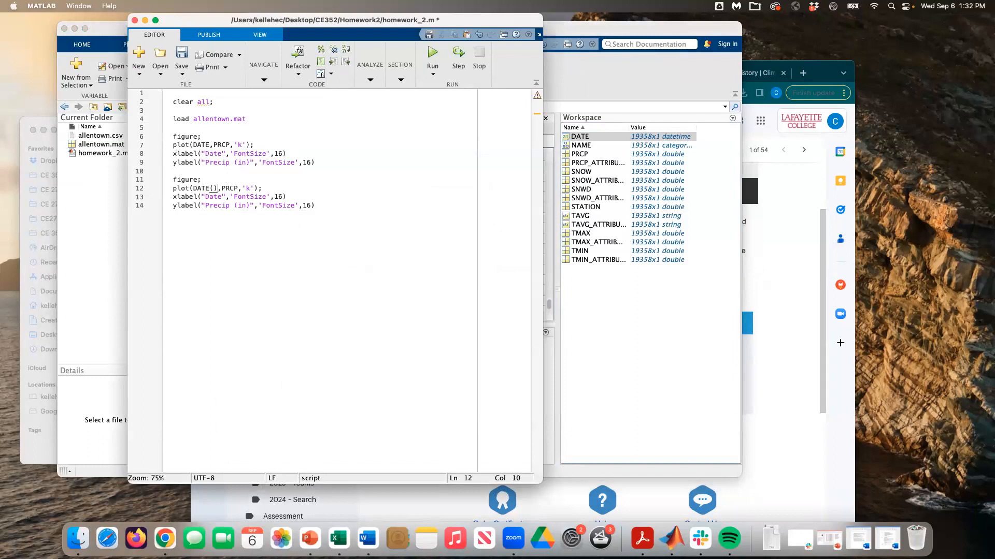
pyautogui.press('super+v')
pyautogui.write(':')
pyautogui.press('Right')
pyautogui.press('Right')
pyautogui.press('Right')
pyautogui.press('Right')
pyautogui.press('Right')
pyautogui.press('Right')
pyautogui.write('(')
pyautogui.press('super+v')
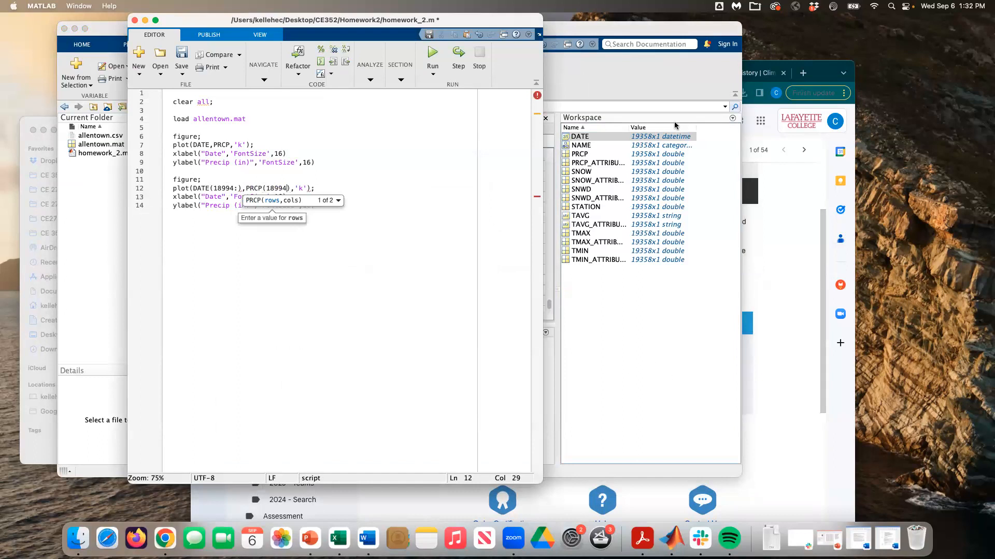
pyautogui.press('Left')
pyautogui.press('Left')
pyautogui.press('Left')
pyautogui.press('Left')
pyautogui.press('Left')
pyautogui.press('Left')
pyautogui.press('Left')
pyautogui.press('Left')
pyautogui.press('Left')
pyautogui.press('Left')
pyautogui.press('Left')
pyautogui.press('Left')
pyautogui.write('19358')
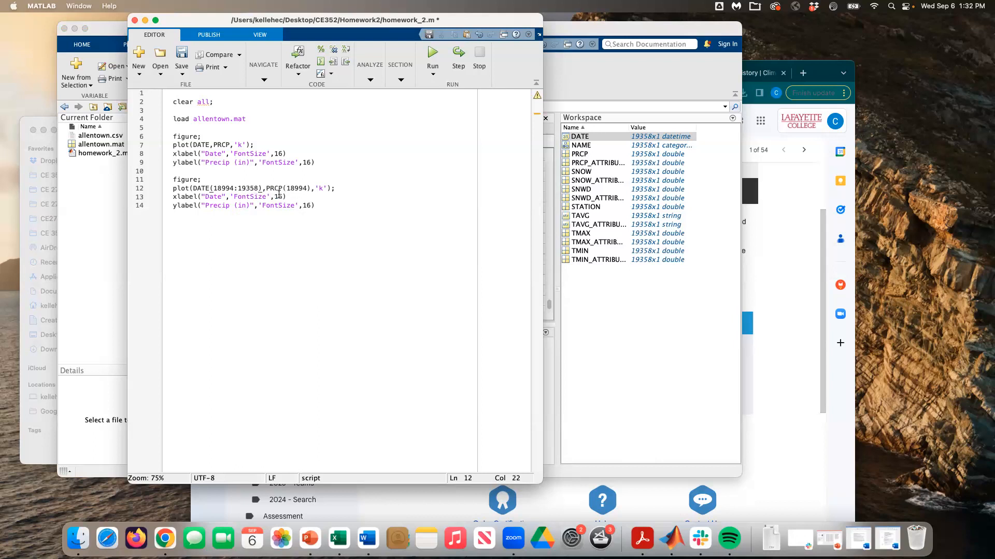
pyautogui.moveTo(258, 189)
pyautogui.mouseDown()
pyautogui.moveTo(234, 189)
pyautogui.moveTo(259, 189)
pyautogui.mouseUp()
pyautogui.click(306, 188)
pyautogui.press('super+v')
pyautogui.press('super+s')
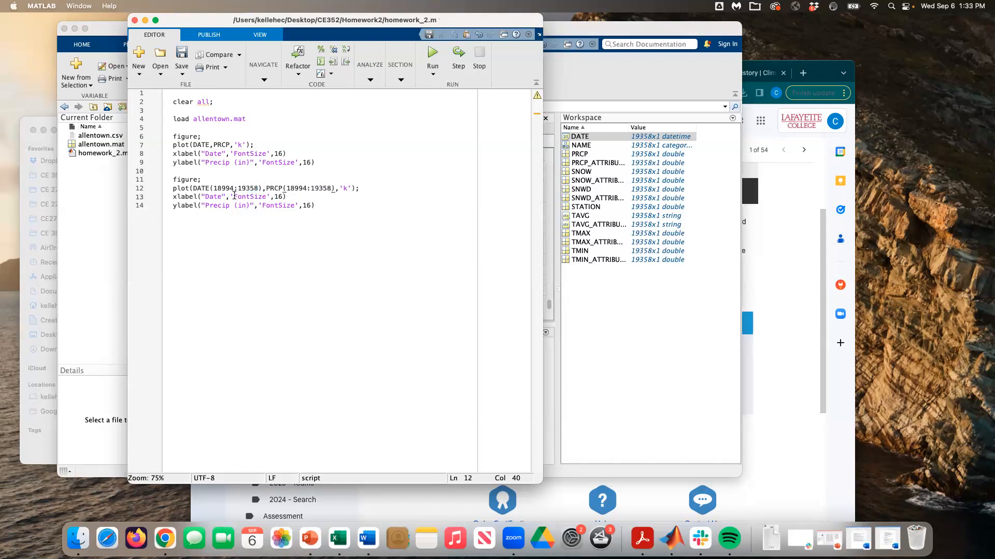
# Step: Run the script with F5 and arrange Figure 1 beside the 2022 plot in Figure 2
pyautogui.moveTo(194, 188); pyautogui.dragTo(336, 188)
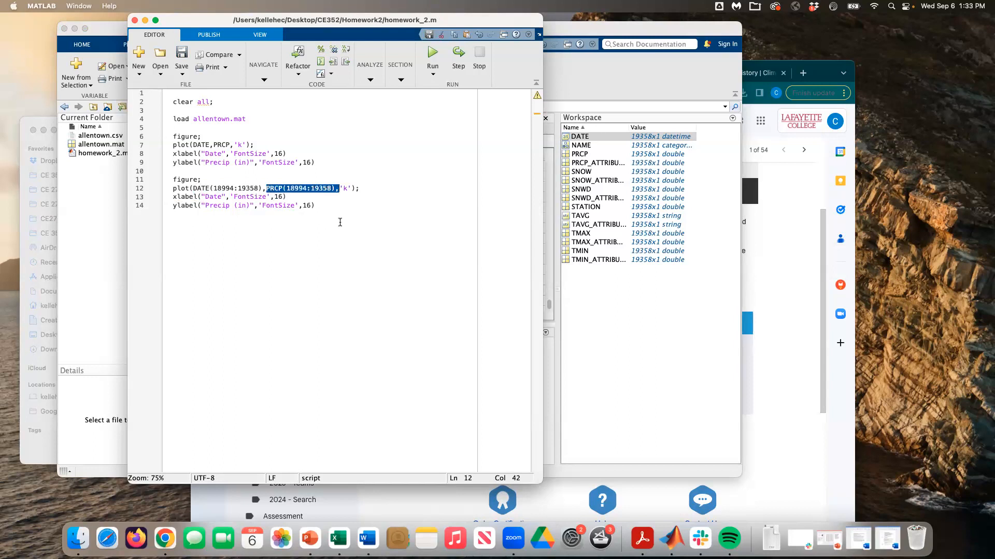
pyautogui.click(326, 205)
pyautogui.press('F5')
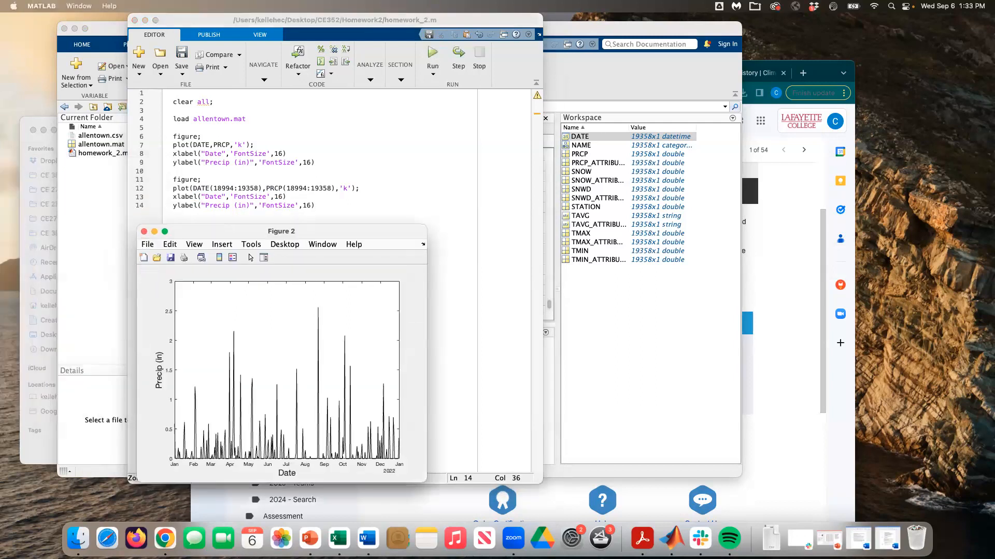
pyautogui.moveTo(1, 57); pyautogui.dragTo(446, 56)
pyautogui.moveTo(223, 236); pyautogui.dragTo(347, 151)
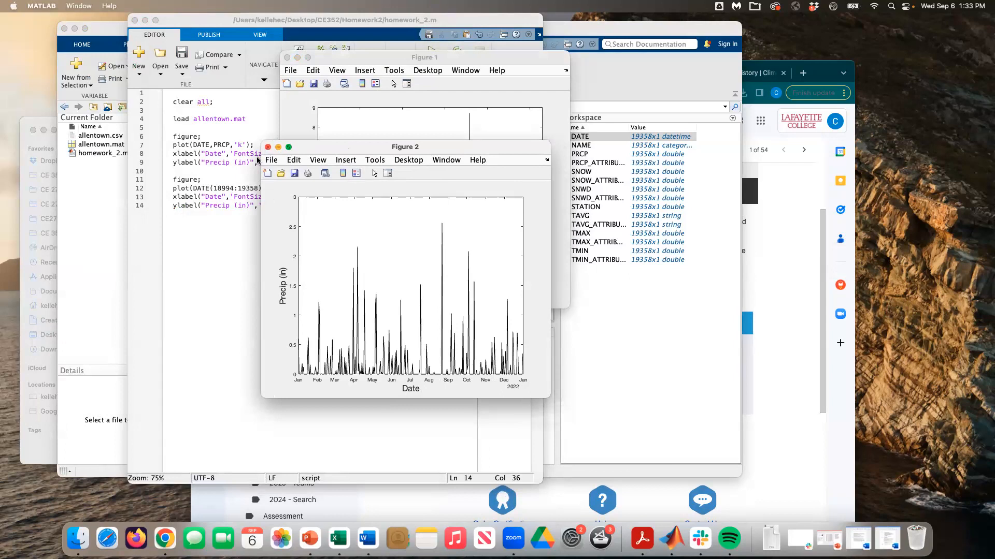
pyautogui.click(185, 189)
pyautogui.doubleClick(180, 189)
# Step: Change plot to bar on line 12 and evaluate that line to draw the 2022 bar chart
pyautogui.write('bar')
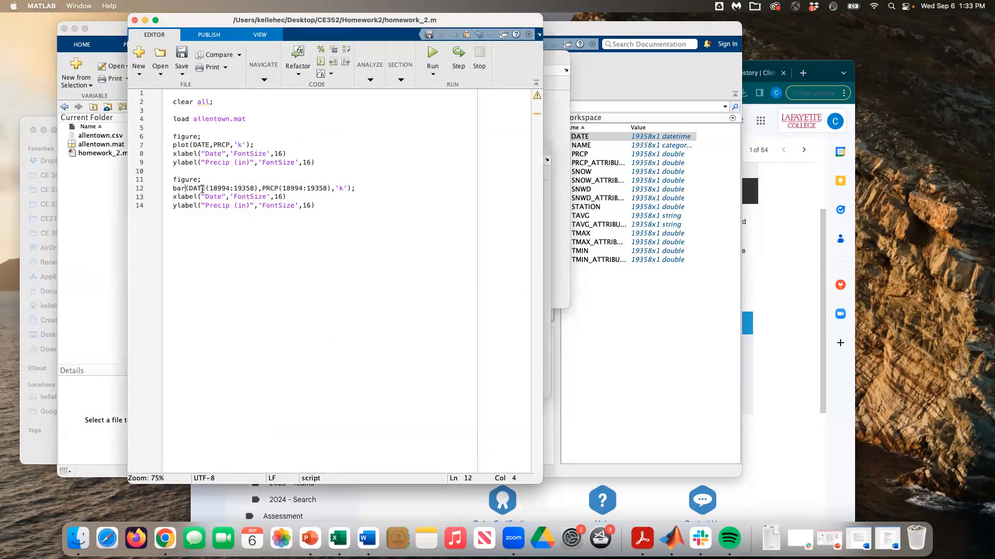
pyautogui.tripleClick(207, 188)
pyautogui.rightClick(238, 190)
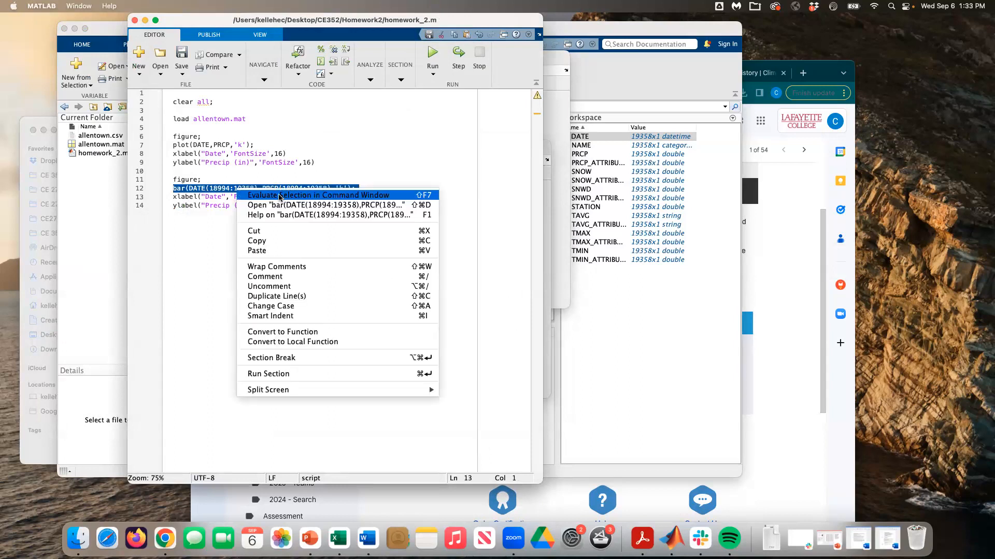
pyautogui.click(279, 196)
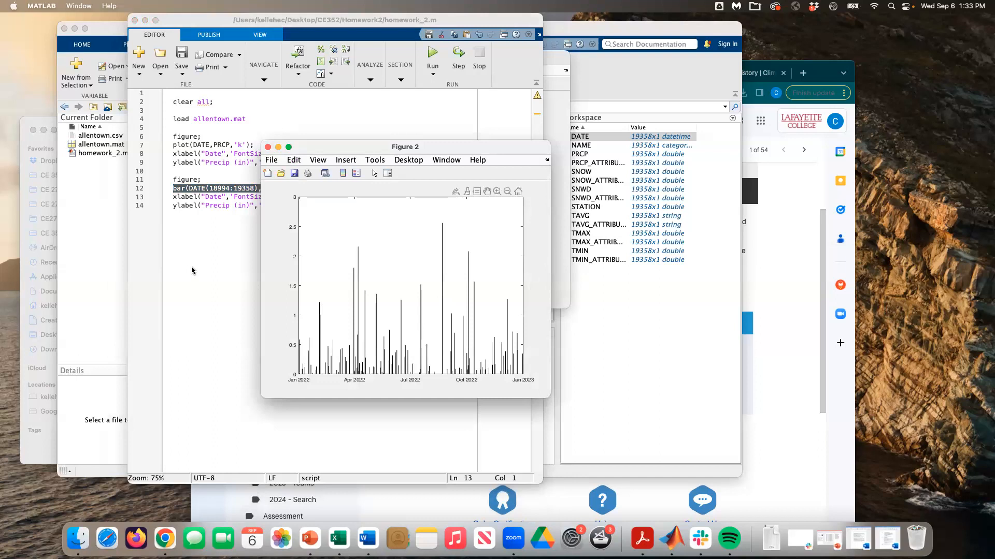
pyautogui.moveTo(440, 148); pyautogui.dragTo(443, 155)
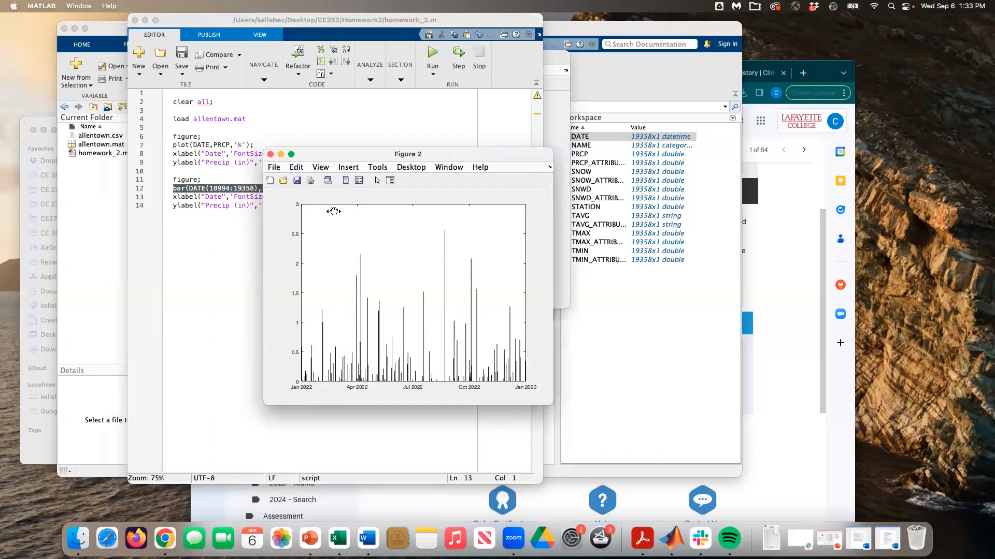
pyautogui.click(199, 199)
# Step: Evaluate the xlabel and ylabel lines to label the bar chart Date and Precip (in)
pyautogui.moveTo(174, 197); pyautogui.dragTo(325, 205)
pyautogui.rightClick(244, 201)
pyautogui.click(271, 207)
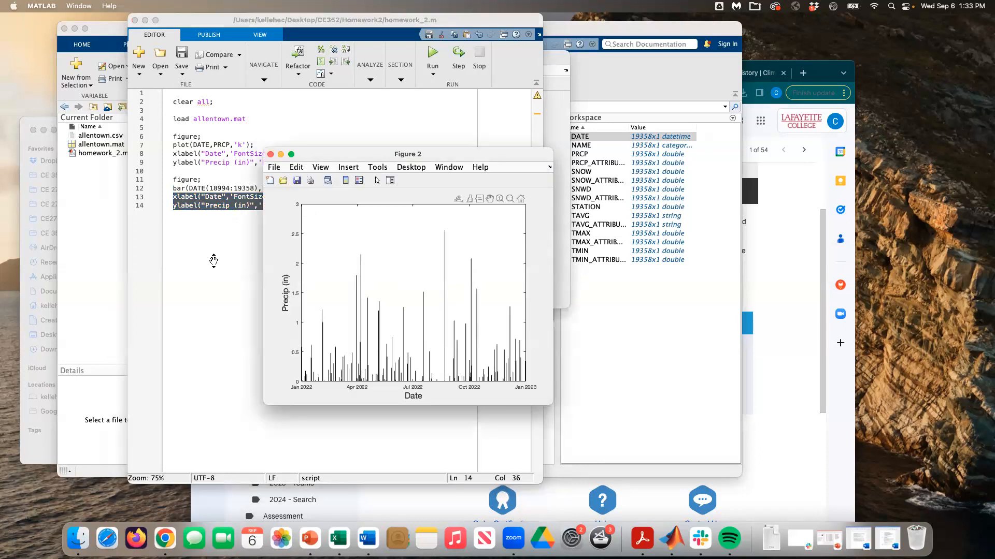
pyautogui.click(213, 257)
pyautogui.click(265, 206)
pyautogui.moveTo(298, 196); pyautogui.dragTo(166, 197)
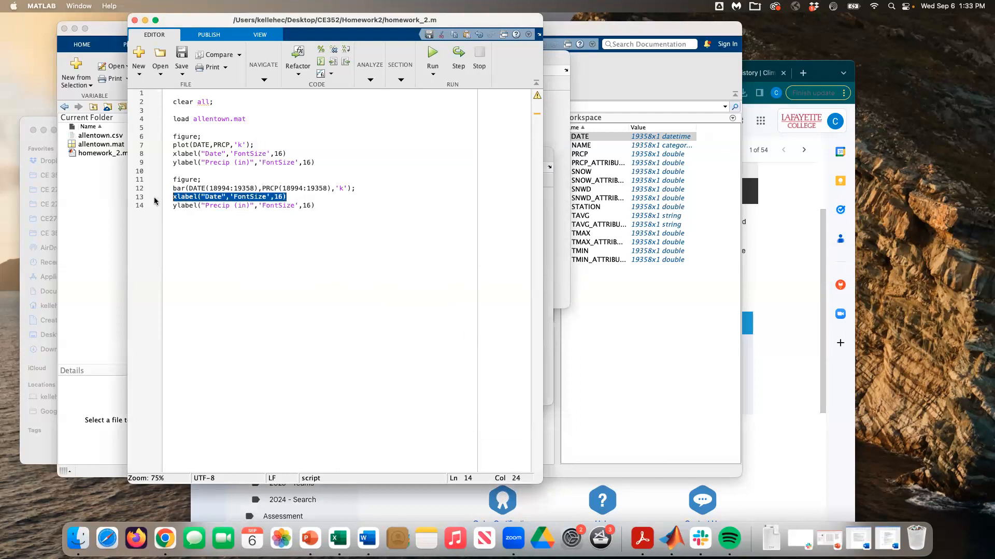
pyautogui.rightClick(225, 197)
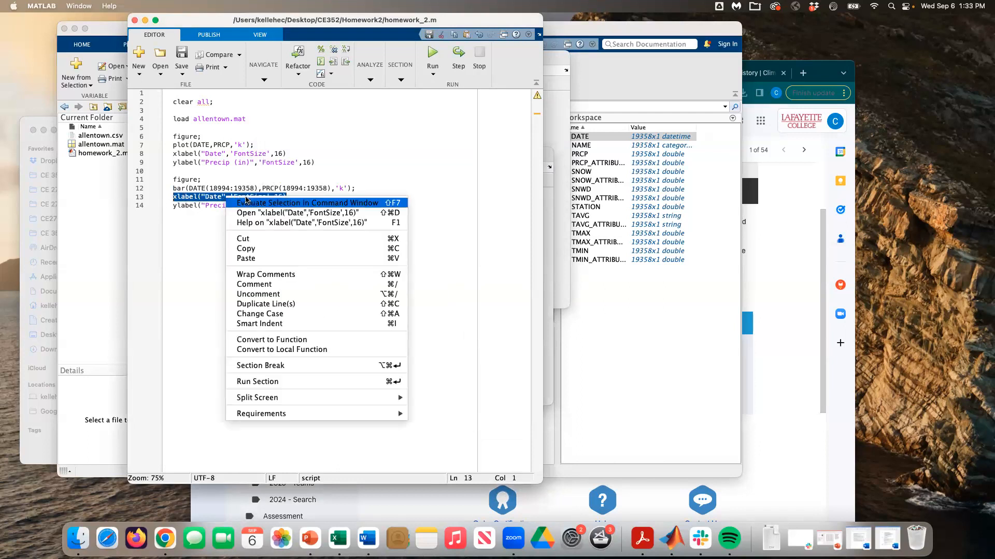
pyautogui.click(246, 200)
# Step: Enlarge the labelled bar chart window to inspect it, then close it
pyautogui.click(549, 302)
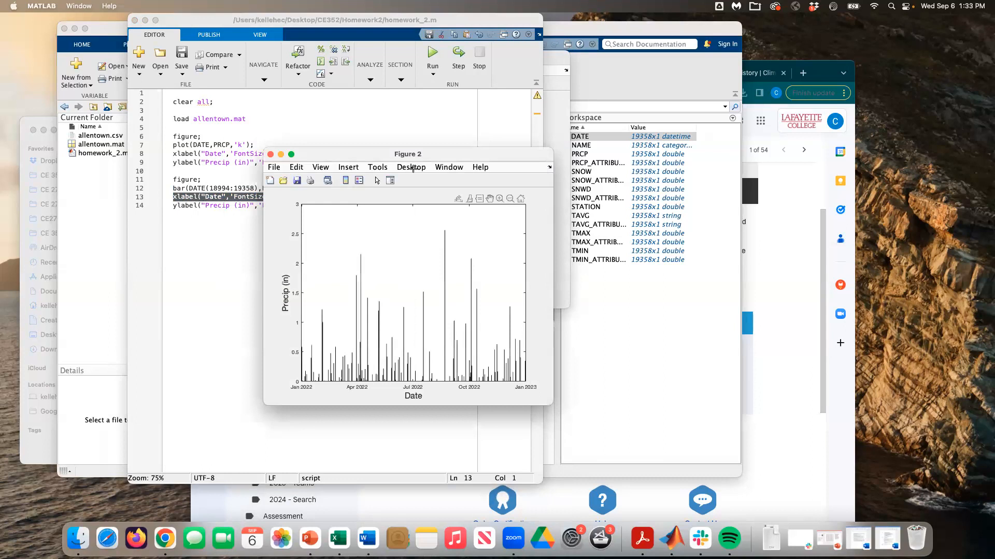
pyautogui.moveTo(374, 157); pyautogui.dragTo(378, 139)
pyautogui.moveTo(556, 388); pyautogui.dragTo(584, 392)
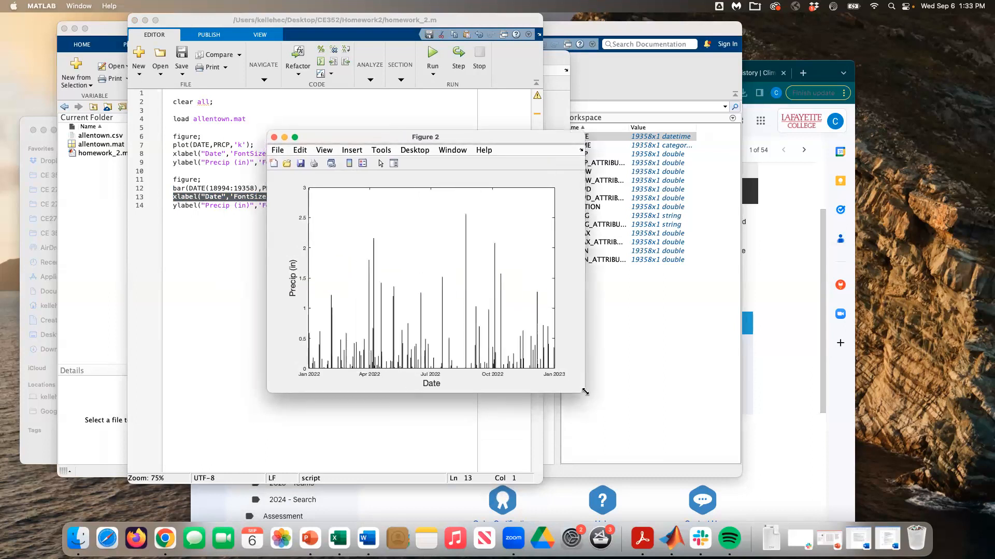
pyautogui.click(274, 138)
pyautogui.click(329, 200)
# Step: Write pavg = mean(PRCP); and pstd = stdev(PRCP); below the plotting code
pyautogui.press('Return')
pyautogui.press('Return')
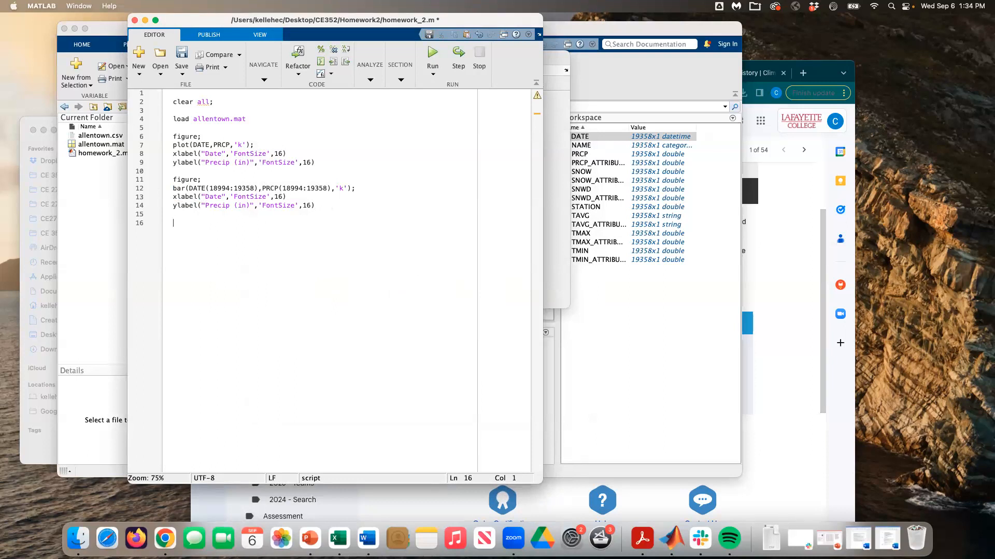
pyautogui.write('avg')
pyautogui.press('BackSpace')
pyautogui.press('BackSpace')
pyautogui.press('BackSpace')
pyautogui.write('pavg')
pyautogui.write(' = ; ')
pyautogui.write('pstd')
pyautogui.write('mean(')
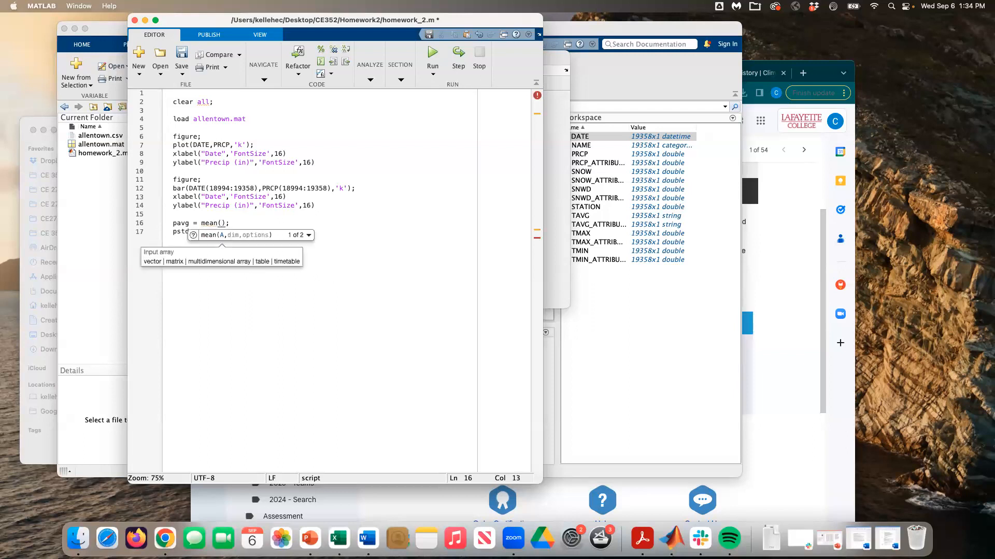
pyautogui.write('PRCP')
pyautogui.click(269, 206)
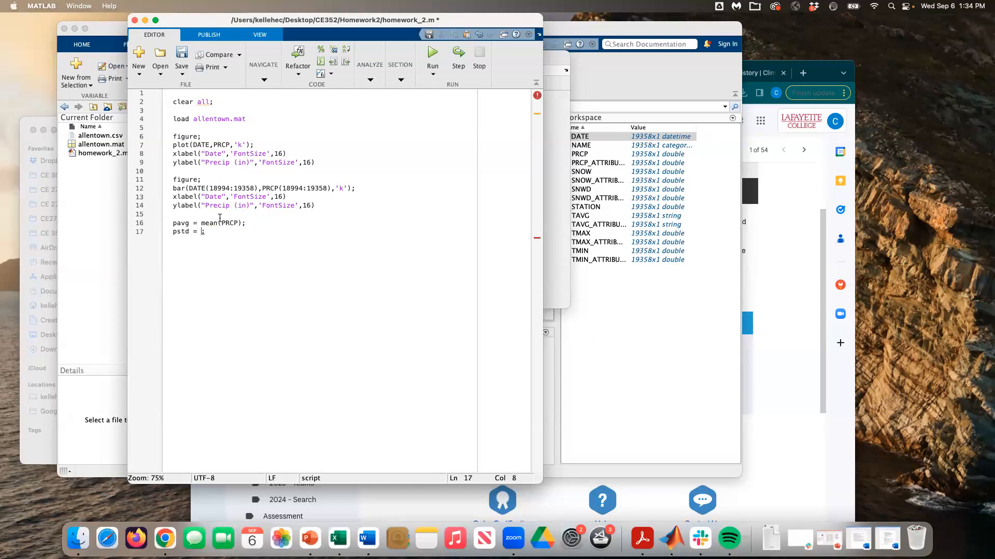
pyautogui.write('stdev(PRCP')
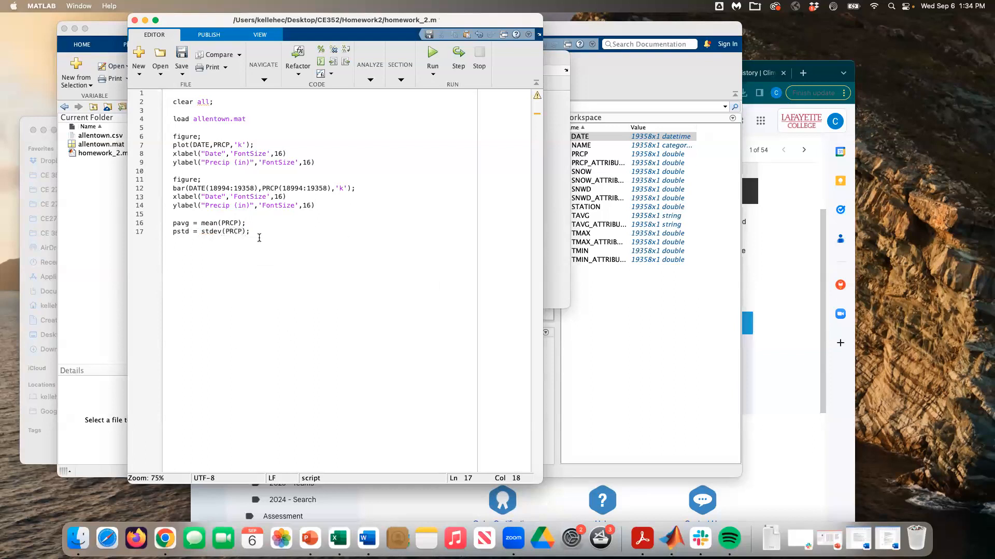
# Step: Run the script, getting pavg 0.1277 and a stdev error, then clear 18994 from the prompt
pyautogui.moveTo(259, 233); pyautogui.dragTo(173, 223)
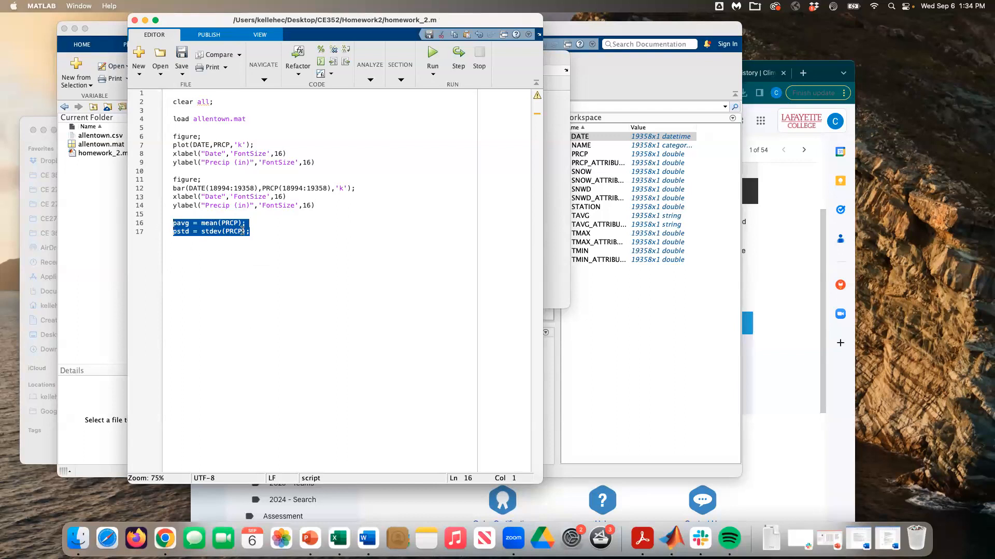
pyautogui.click(295, 240)
pyautogui.click(437, 53)
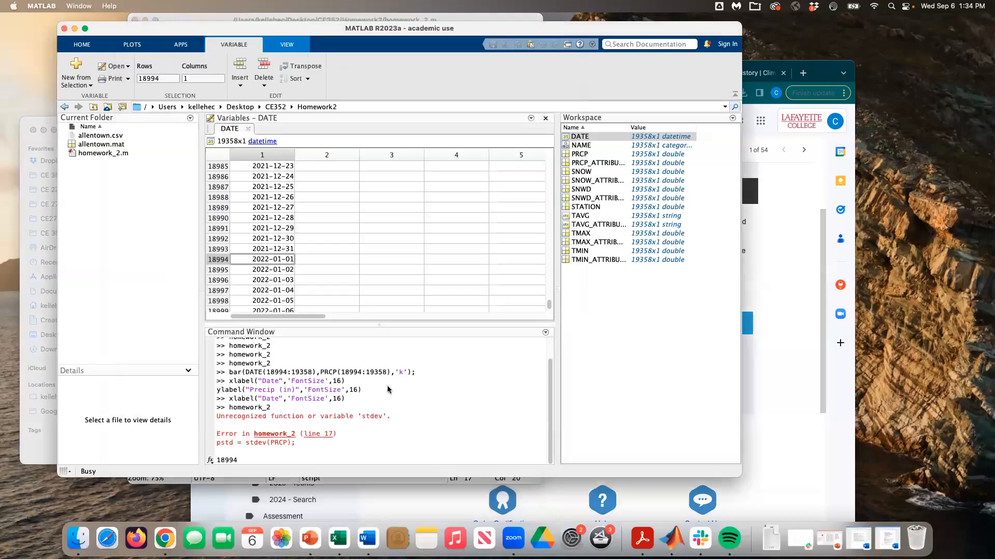
pyautogui.click(427, 435)
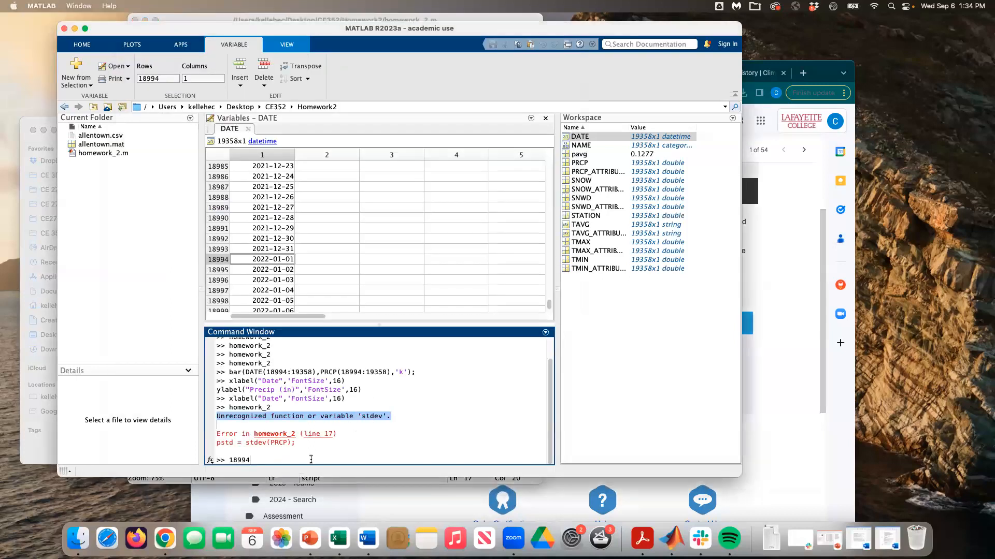
pyautogui.press('BackSpace')
pyautogui.press('BackSpace')
pyautogui.press('BackSpace')
pyautogui.press('BackSpace')
pyautogui.press('BackSpace')
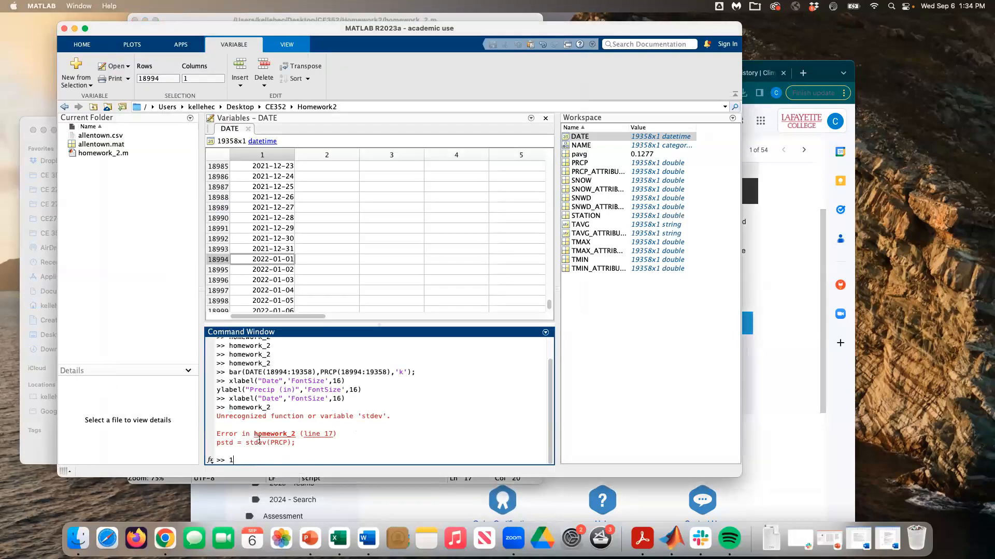
# Step: Search Google in Chrome for 'matlab standard deviation' and identify the std function
pyautogui.click(765, 333)
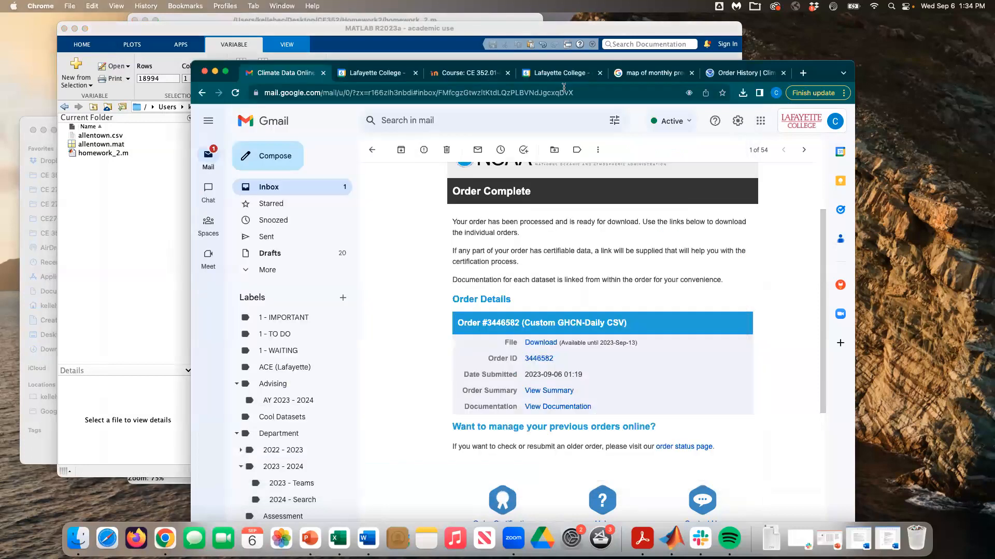
pyautogui.click(803, 73)
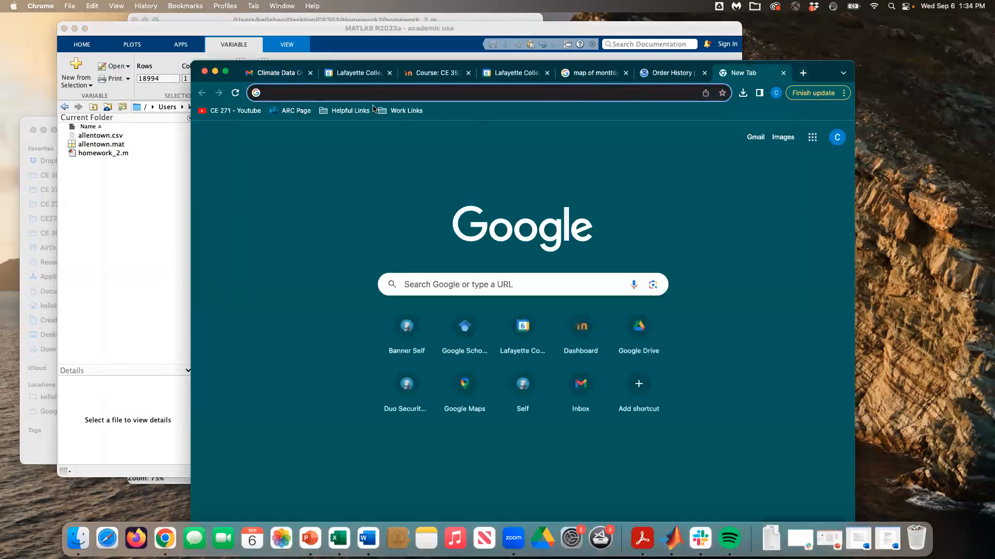
pyautogui.write('mat')
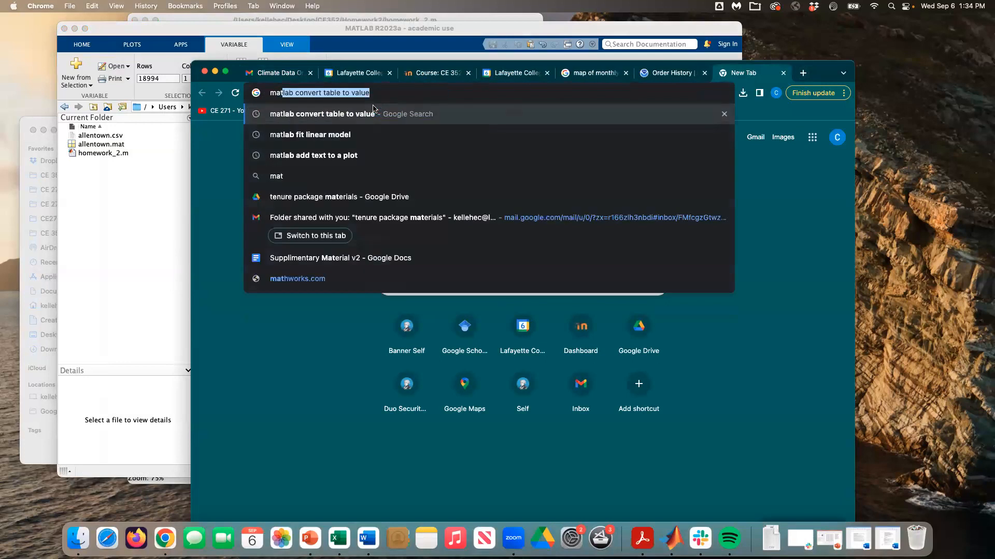
pyautogui.write('lab standard deviation')
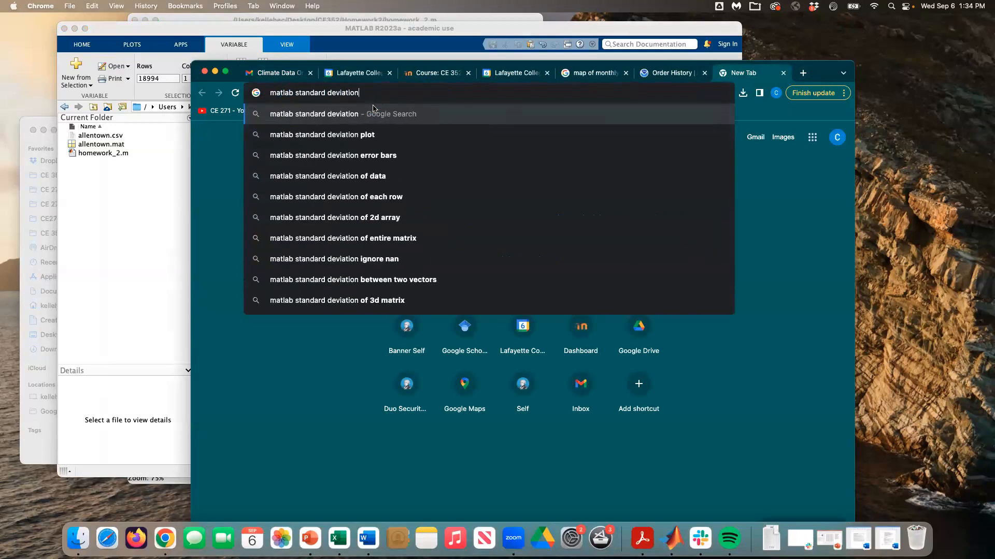
pyautogui.press('Return')
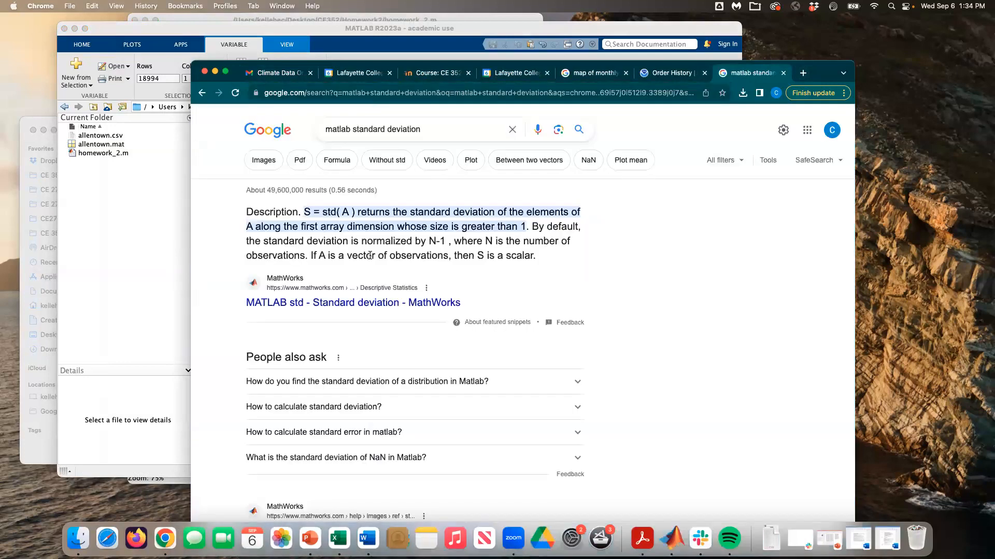
pyautogui.doubleClick(329, 212)
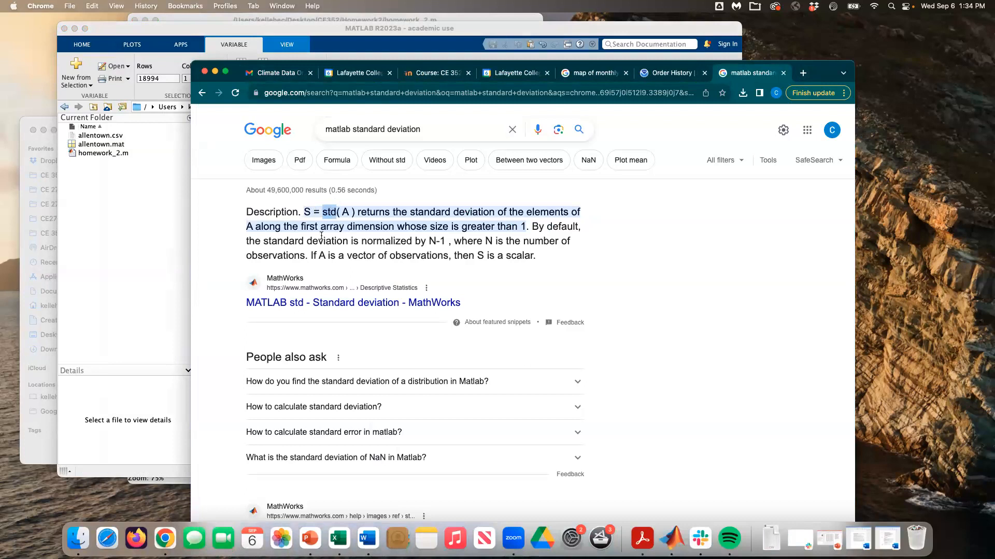
pyautogui.click(333, 214)
# Step: Change stdev to std on line 17 and save the script
pyautogui.click(114, 324)
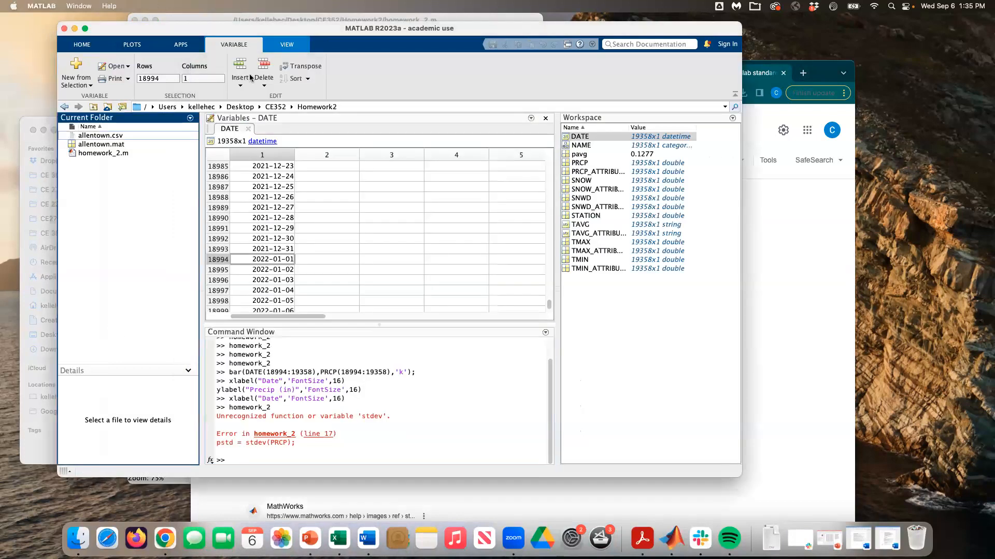
pyautogui.click(209, 19)
pyautogui.click(220, 231)
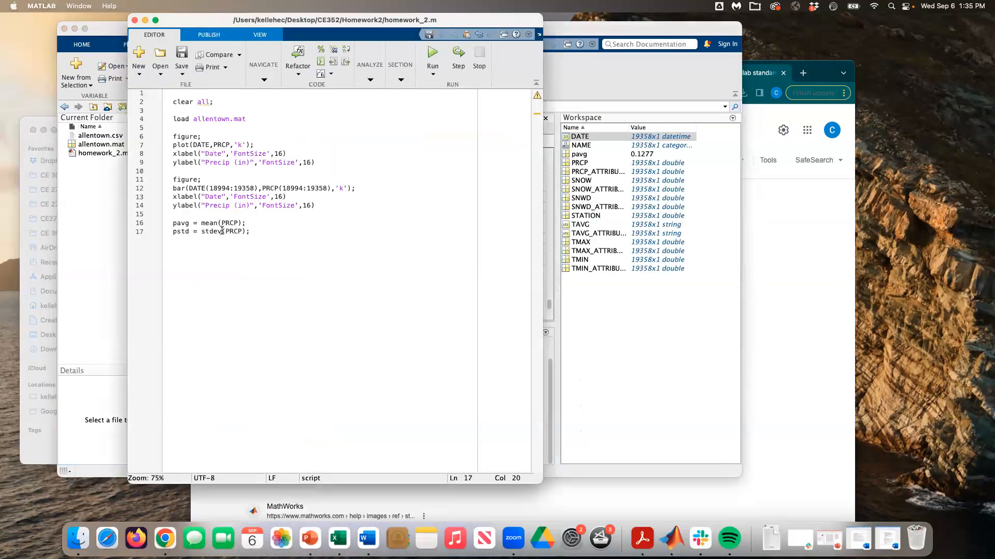
pyautogui.press('BackSpace')
pyautogui.press('BackSpace')
pyautogui.press('super+s')
# Step: Rerun the script and check pavg (0.1277) and pstd (0.3514) in the Workspace
pyautogui.click(433, 54)
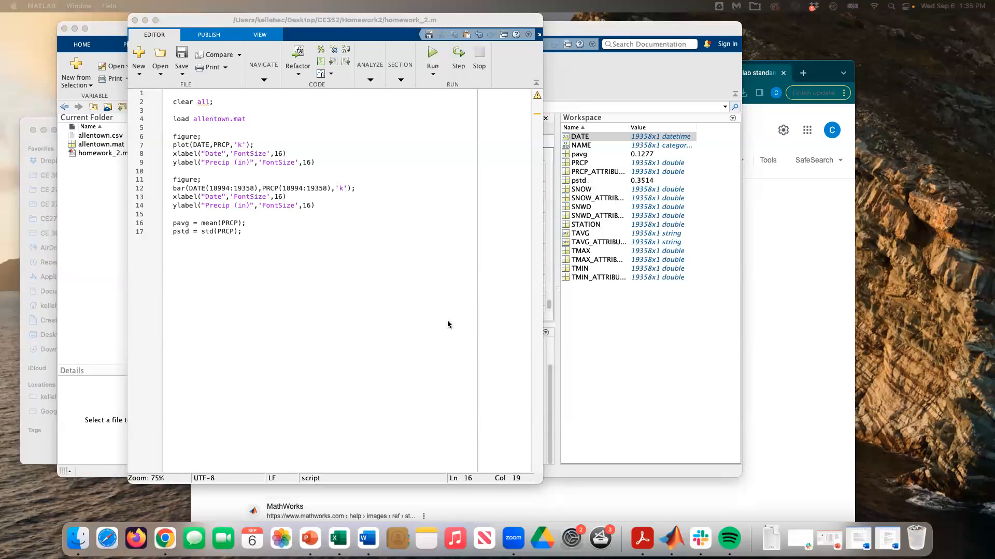
pyautogui.click(593, 321)
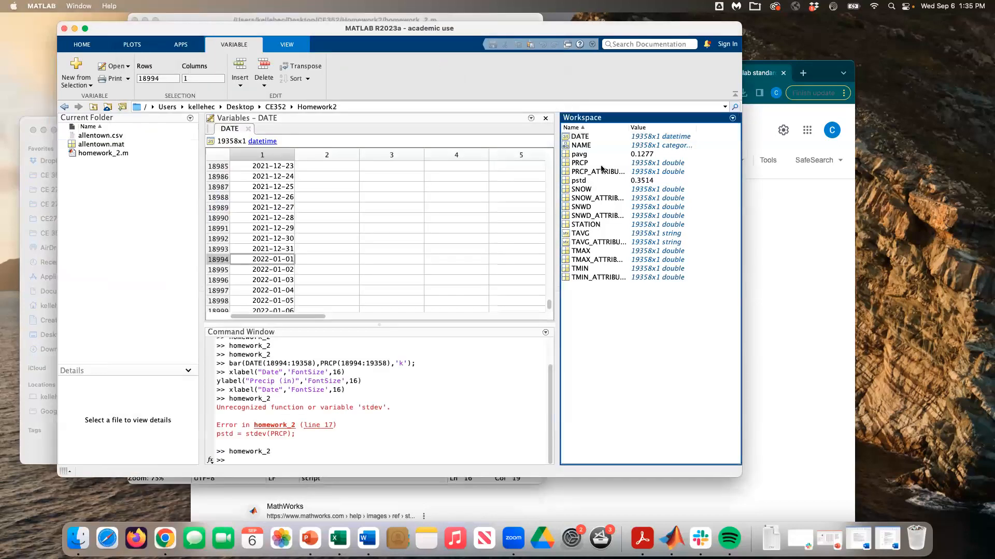
pyautogui.doubleClick(580, 154)
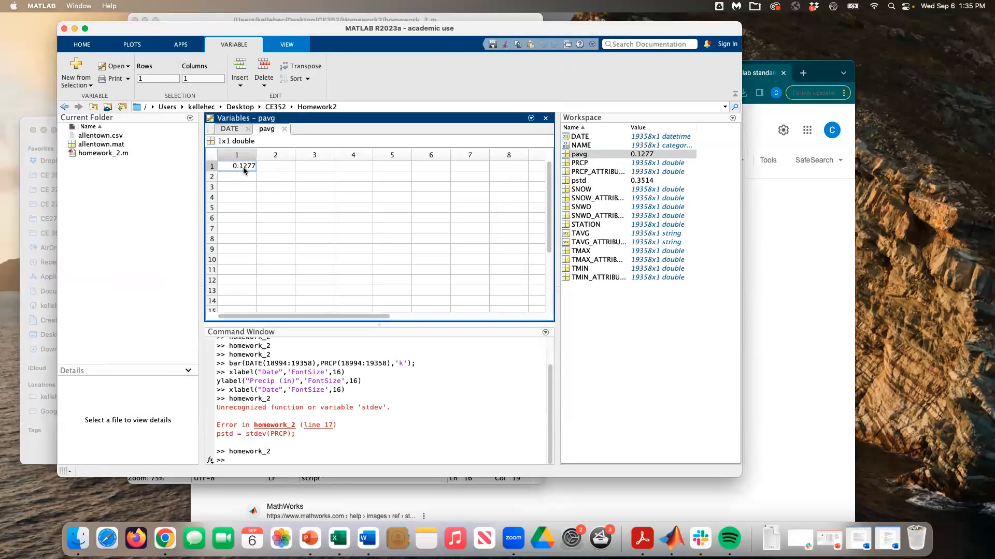
pyautogui.doubleClick(583, 182)
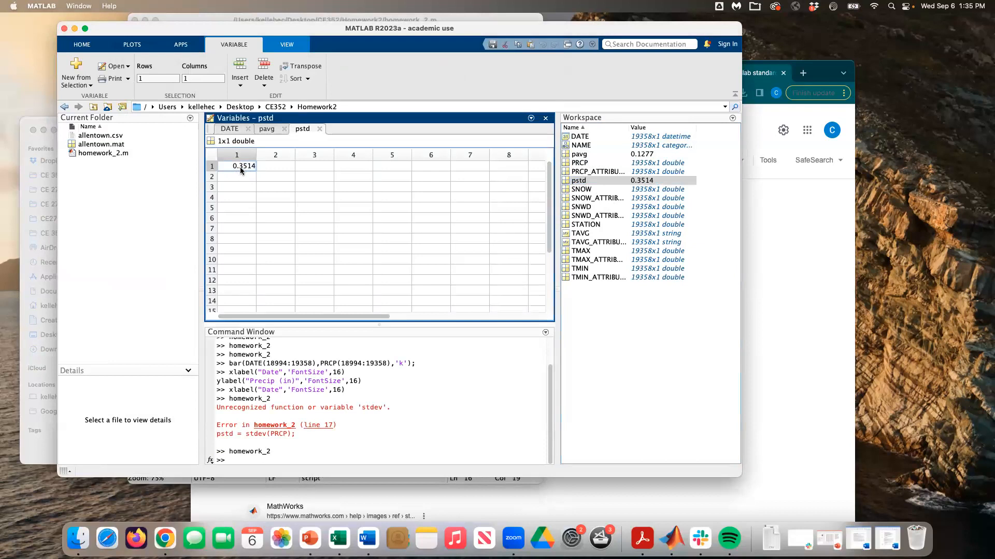
pyautogui.moveTo(265, 33); pyautogui.dragTo(269, 38)
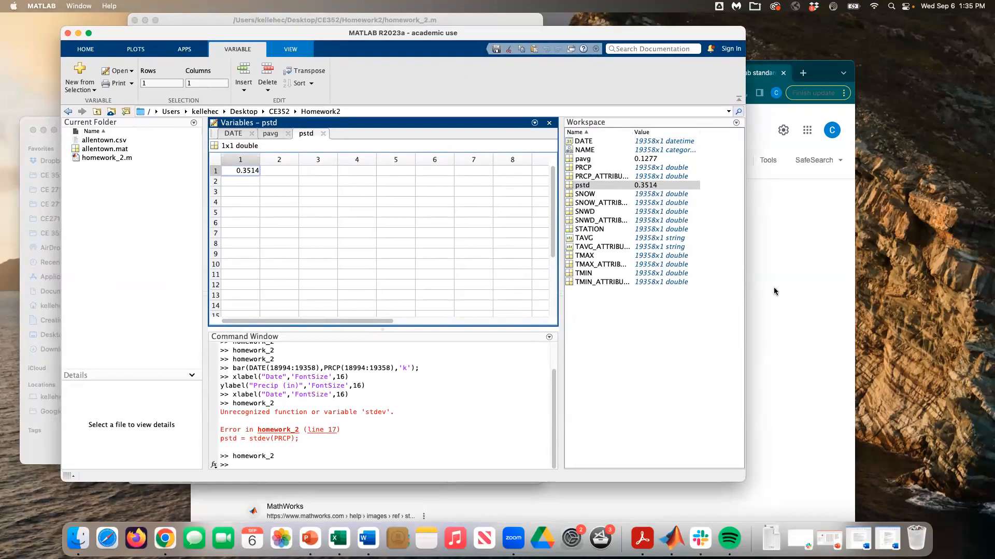
pyautogui.click(217, 24)
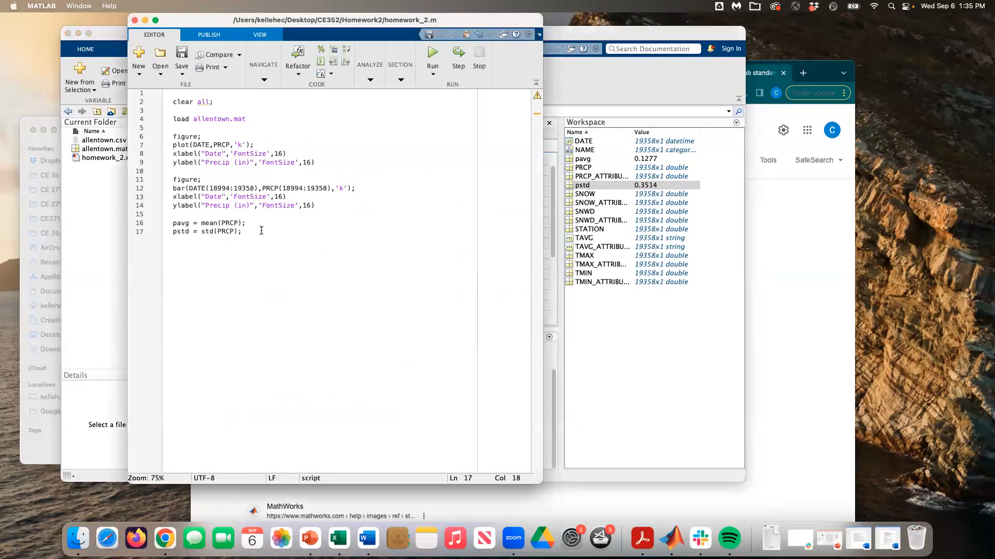
# Step: Add figure; and hist(PRCP); as lines 19–20 and save
pyautogui.press('Return')
pyautogui.press('Return')
pyautogui.write('figure;')
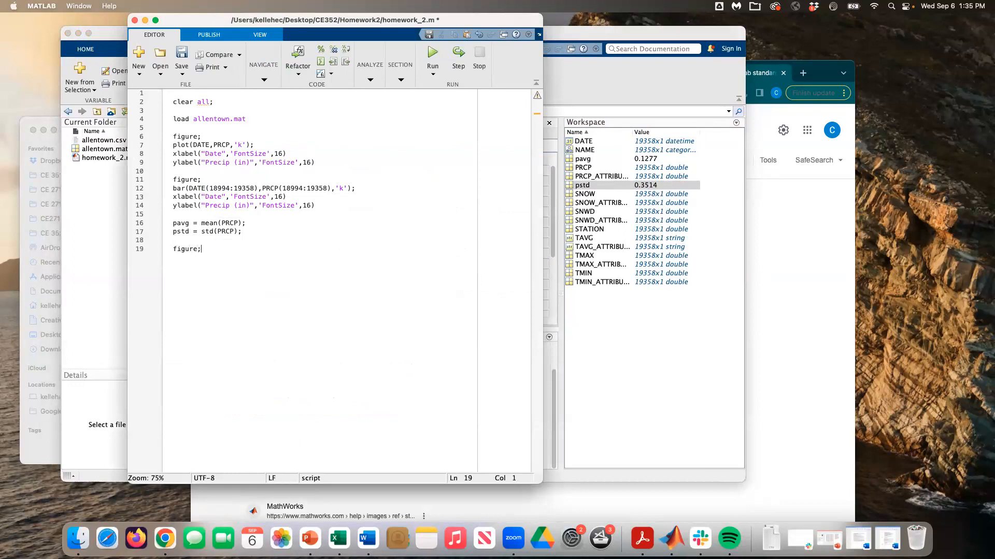
pyautogui.press('super+s')
pyautogui.press('Return')
pyautogui.write('hist()')
pyautogui.press('Left')
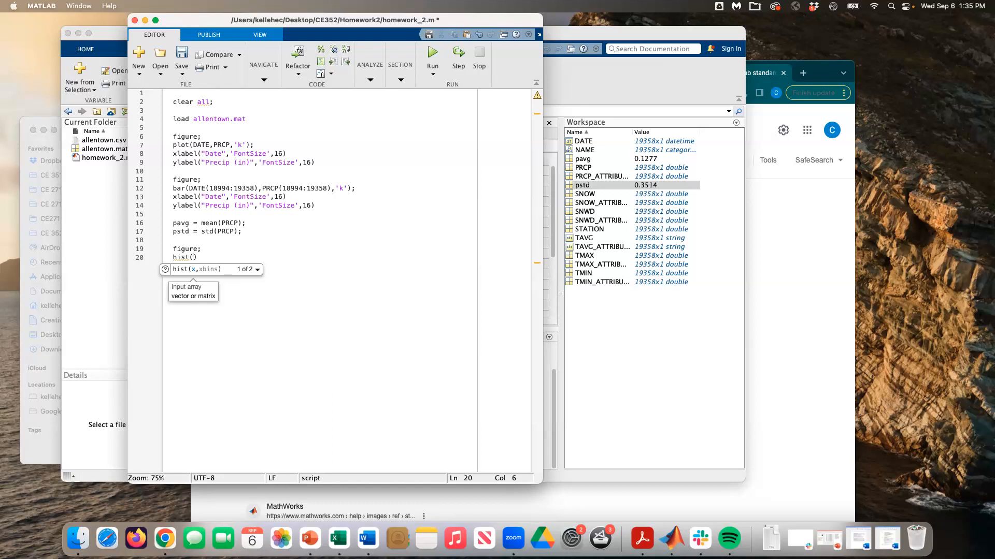
pyautogui.write('PRCP,')
pyautogui.press('BackSpace')
pyautogui.press('super+s')
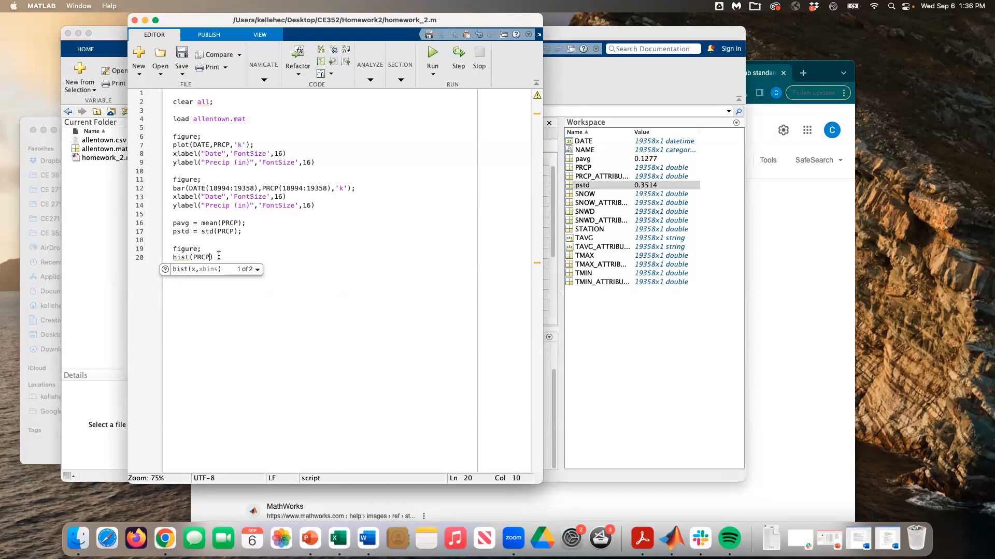
pyautogui.write(');')
# Step: Run the script to draw the PRCP histogram in Figure 8, then close it
pyautogui.click(180, 52)
pyautogui.click(433, 54)
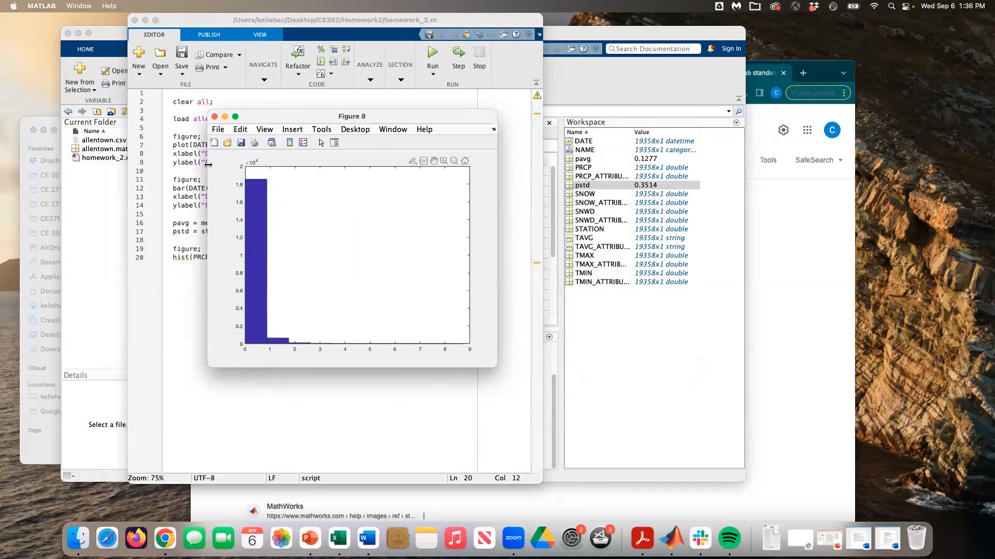
pyautogui.click(215, 118)
pyautogui.click(210, 257)
# Step: Change the histogram call to hist(PRCP,20) and evaluate lines 19–20
pyautogui.write(',20')
pyautogui.moveTo(250, 260); pyautogui.dragTo(173, 246)
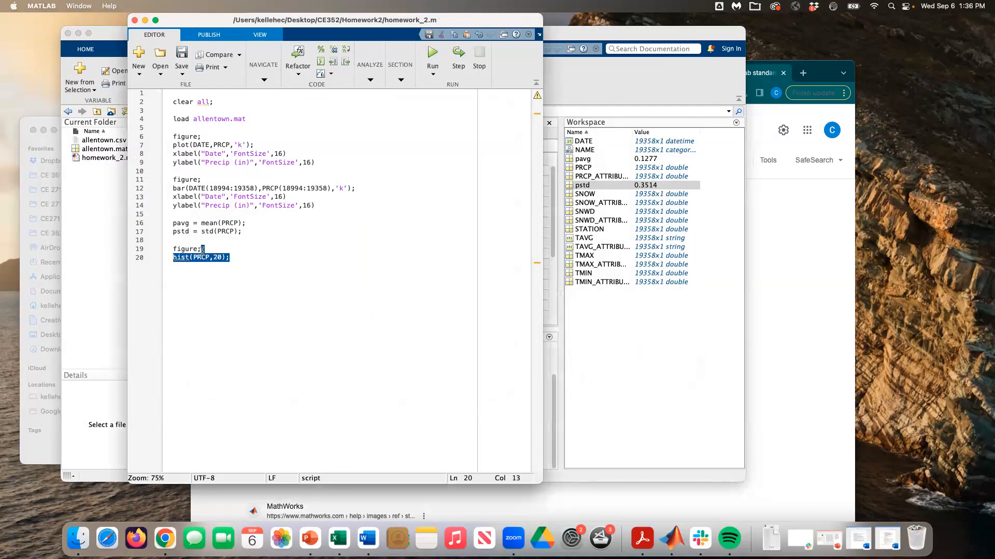
pyautogui.rightClick(194, 249)
pyautogui.click(217, 251)
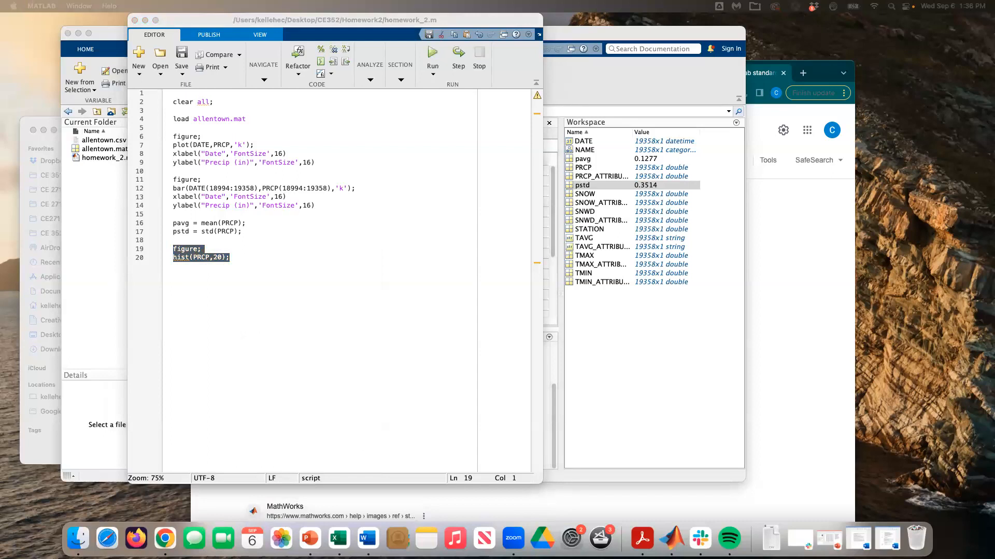
# Step: Enlarge the 20-bin histogram figure to inspect it, then close it
pyautogui.moveTo(441, 348); pyautogui.dragTo(479, 381)
pyautogui.moveTo(200, 154)
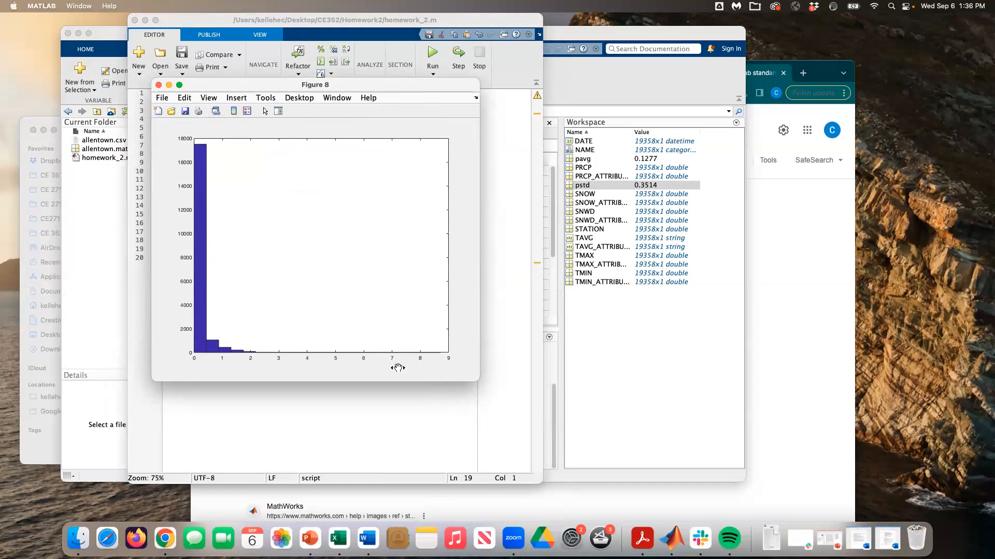
pyautogui.moveTo(202, 275)
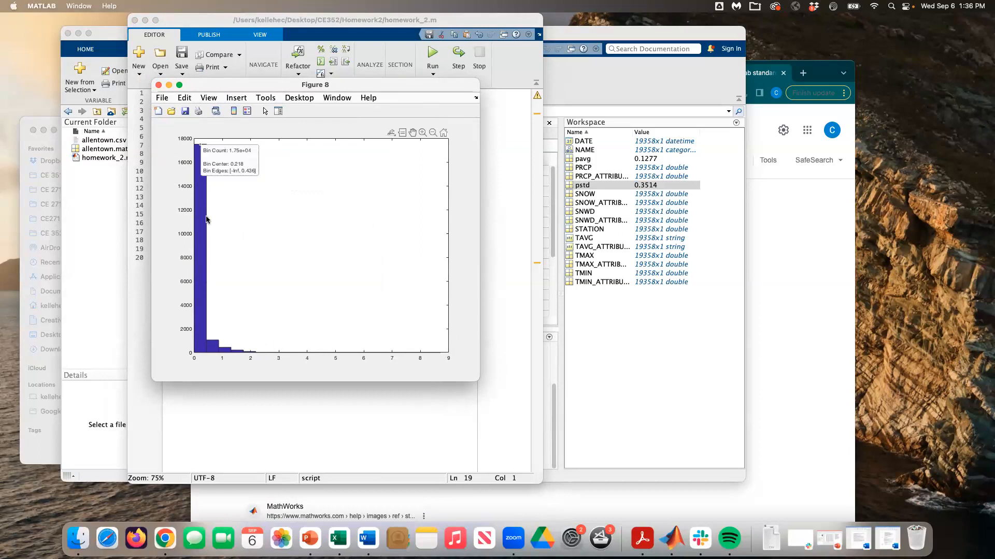
pyautogui.click(159, 85)
pyautogui.click(221, 257)
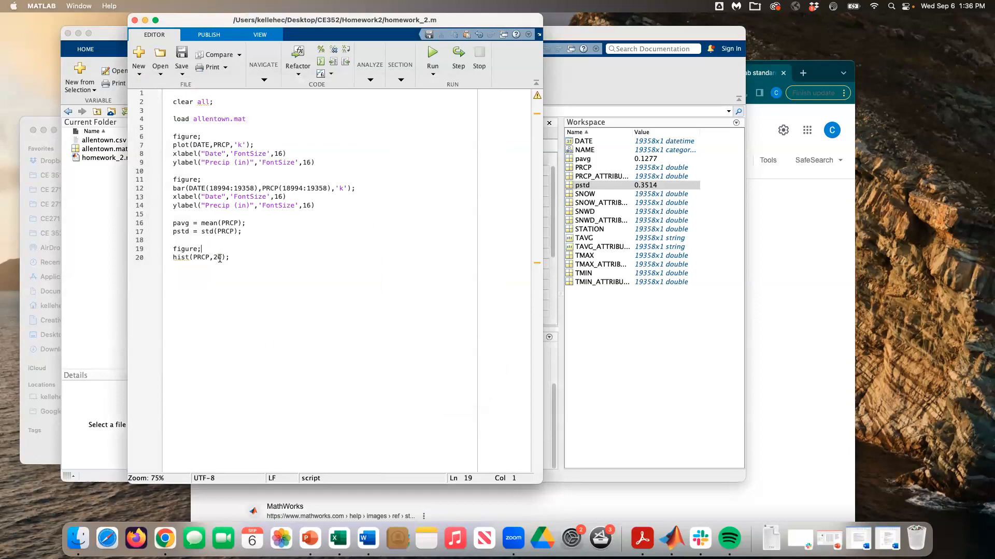
# Step: Replace the bin count with (0:0.5:9) in the hist call and save the script
pyautogui.press('BackSpace')
pyautogui.press('BackSpace')
pyautogui.write('(0:0.5:')
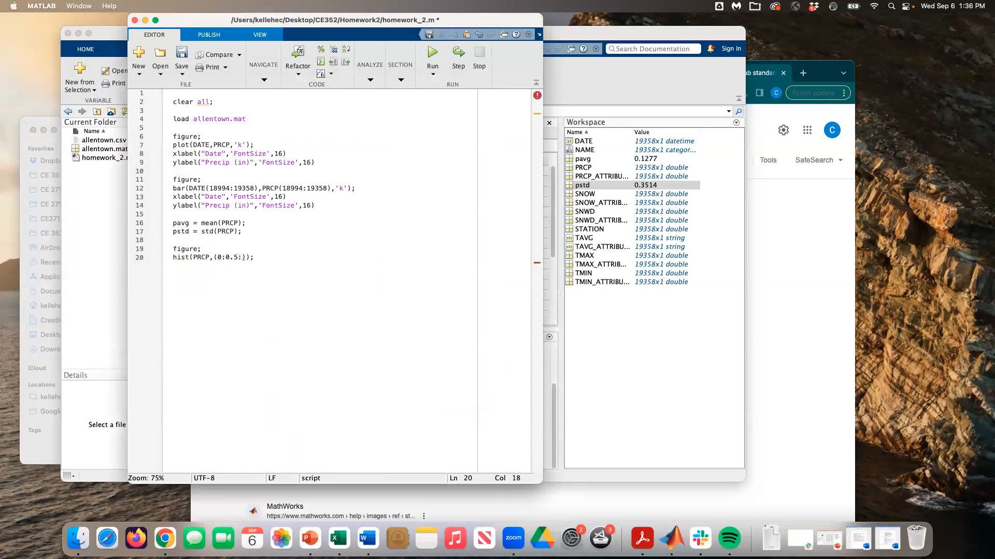
pyautogui.write('9')
pyautogui.press('super+s')
# Step: Evaluate lines 19–20 to redraw the histogram, then enlarge and reposition its figure window
pyautogui.moveTo(271, 258); pyautogui.dragTo(173, 249)
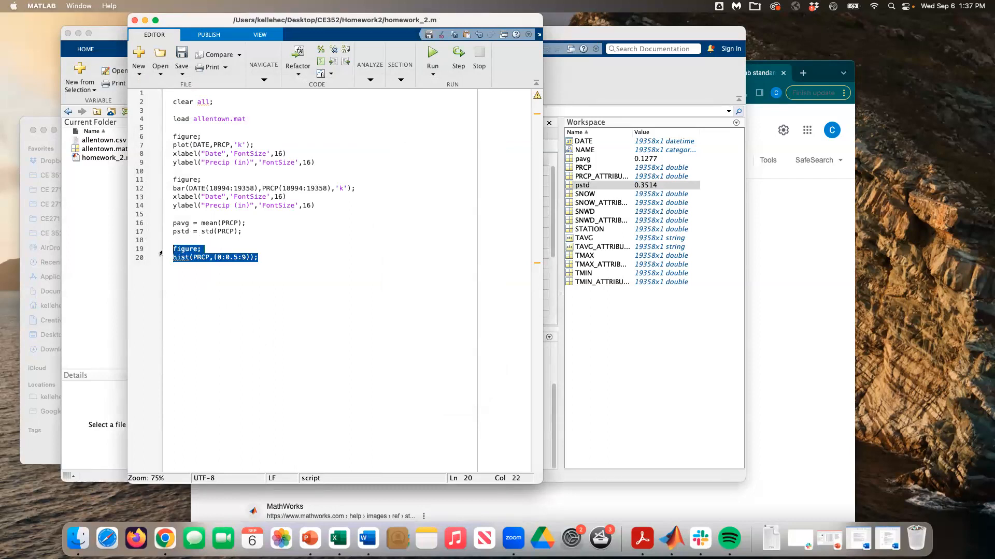
pyautogui.rightClick(196, 249)
pyautogui.click(222, 254)
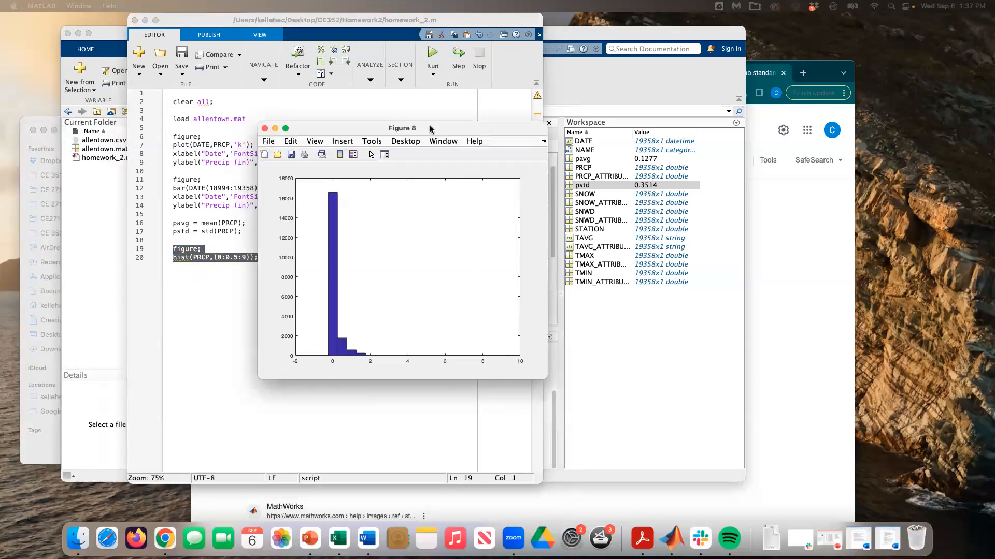
pyautogui.moveTo(285, 196)
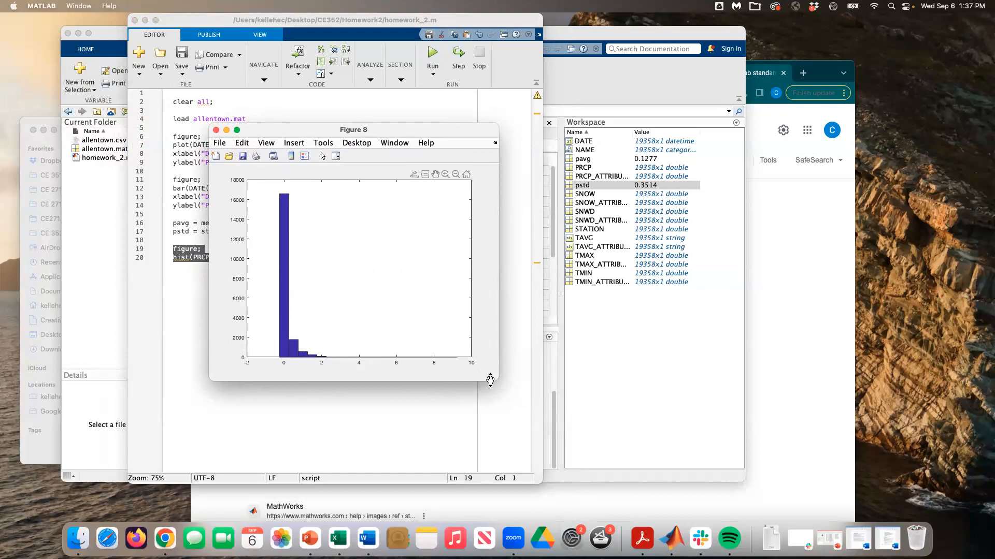
pyautogui.moveTo(496, 382); pyautogui.dragTo(517, 418)
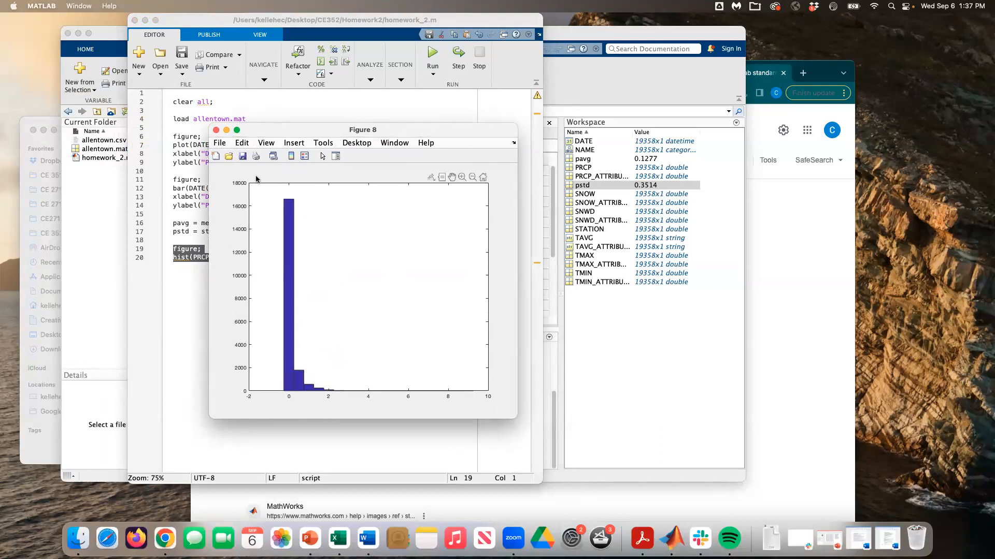
pyautogui.moveTo(292, 133)
pyautogui.mouseDown()
pyautogui.moveTo(278, 136)
pyautogui.moveTo(286, 132)
pyautogui.mouseUp()
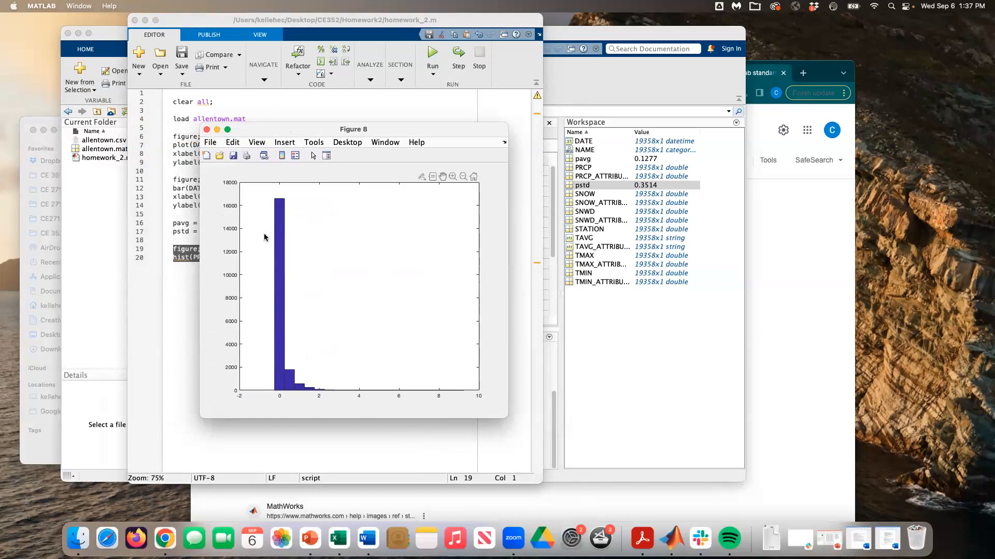
pyautogui.moveTo(316, 130); pyautogui.dragTo(328, 126)
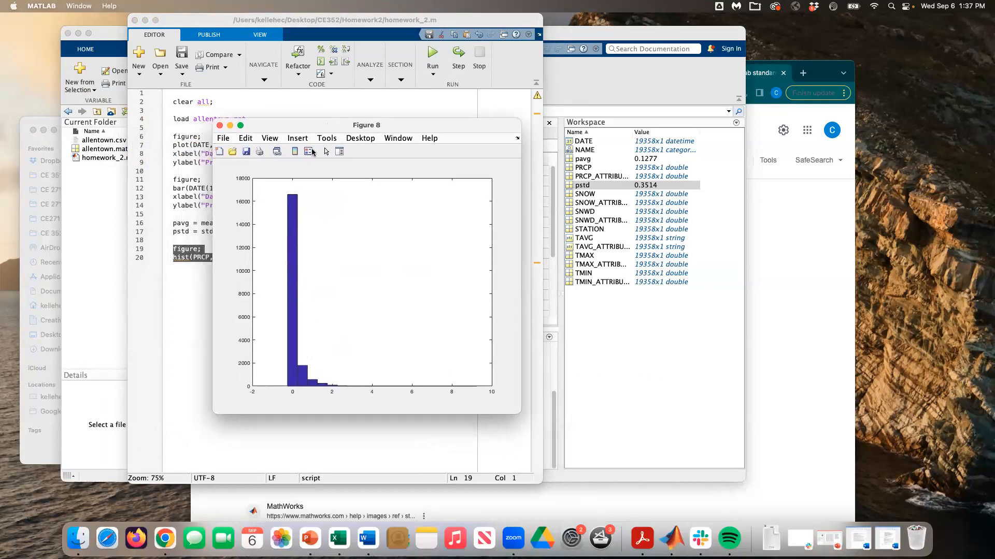